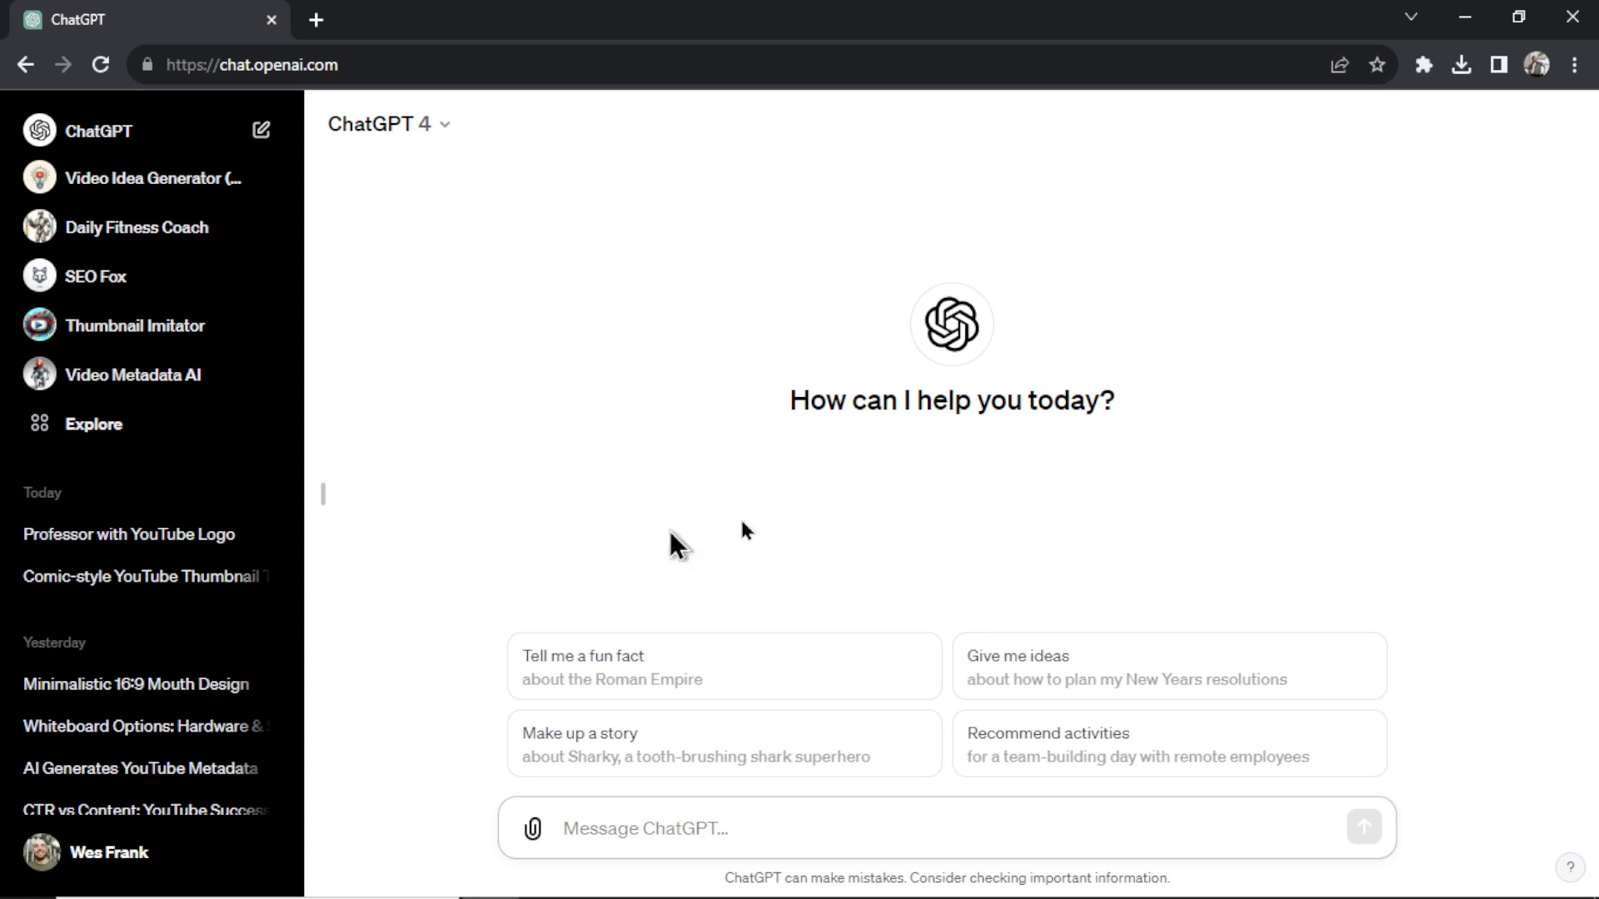
# Step: Open the Video Metadata AI custom GPT from the ChatGPT sidebar
pyautogui.click(155, 388)
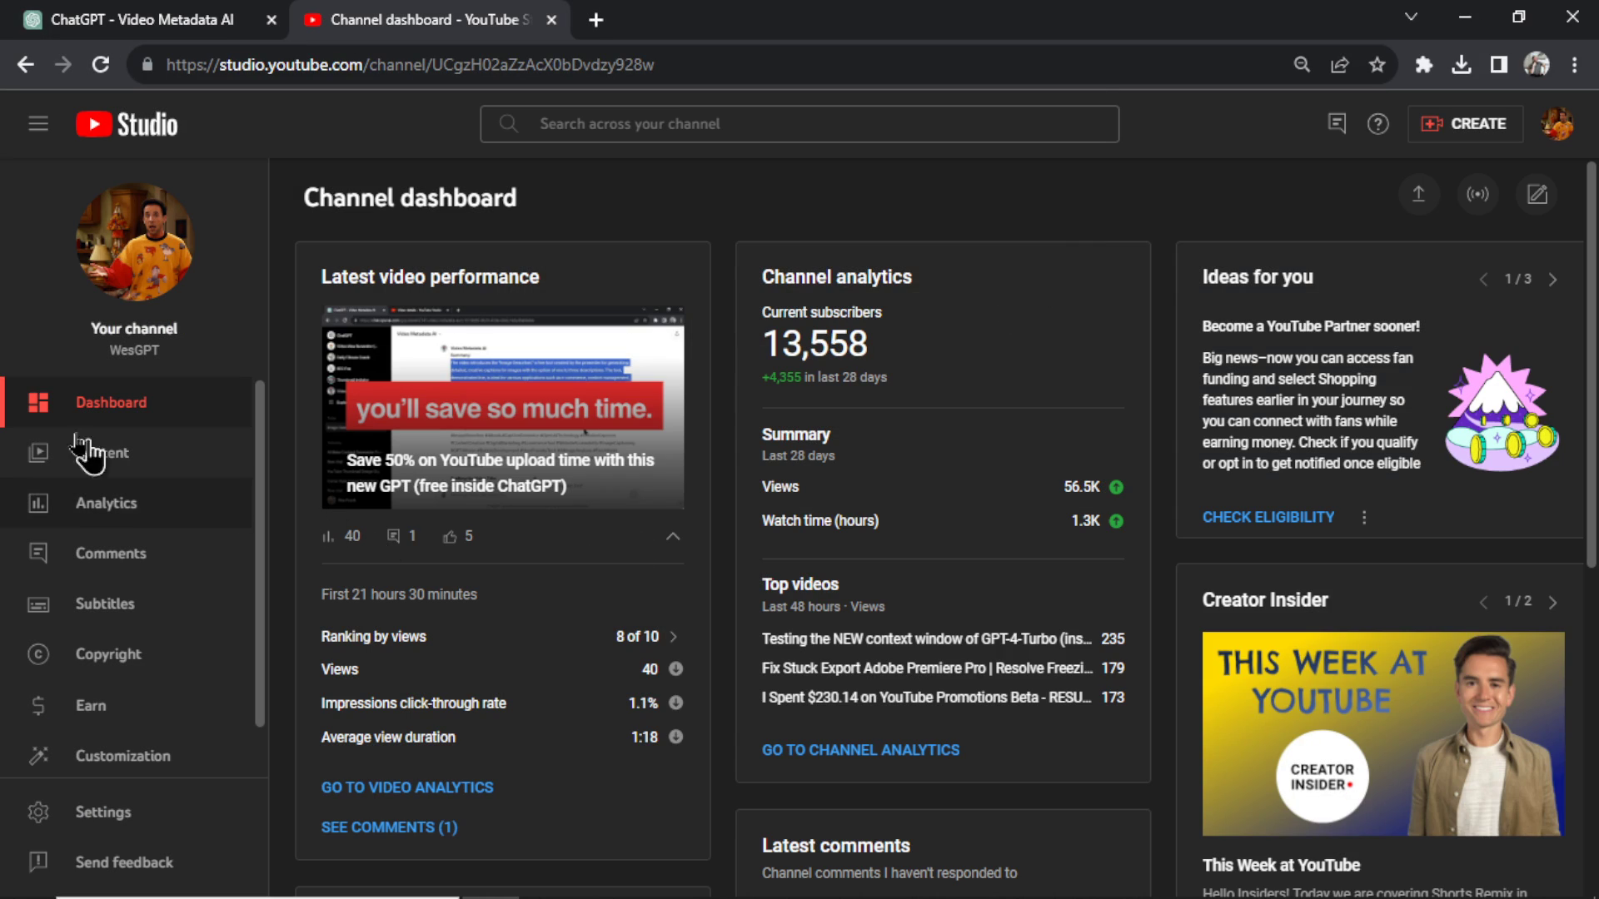
# Step: Select the full English transcript of 'FREE TOOL: Image Caption Generator' in YouTube Studio, then return to ChatGPT
pyautogui.click(96, 453)
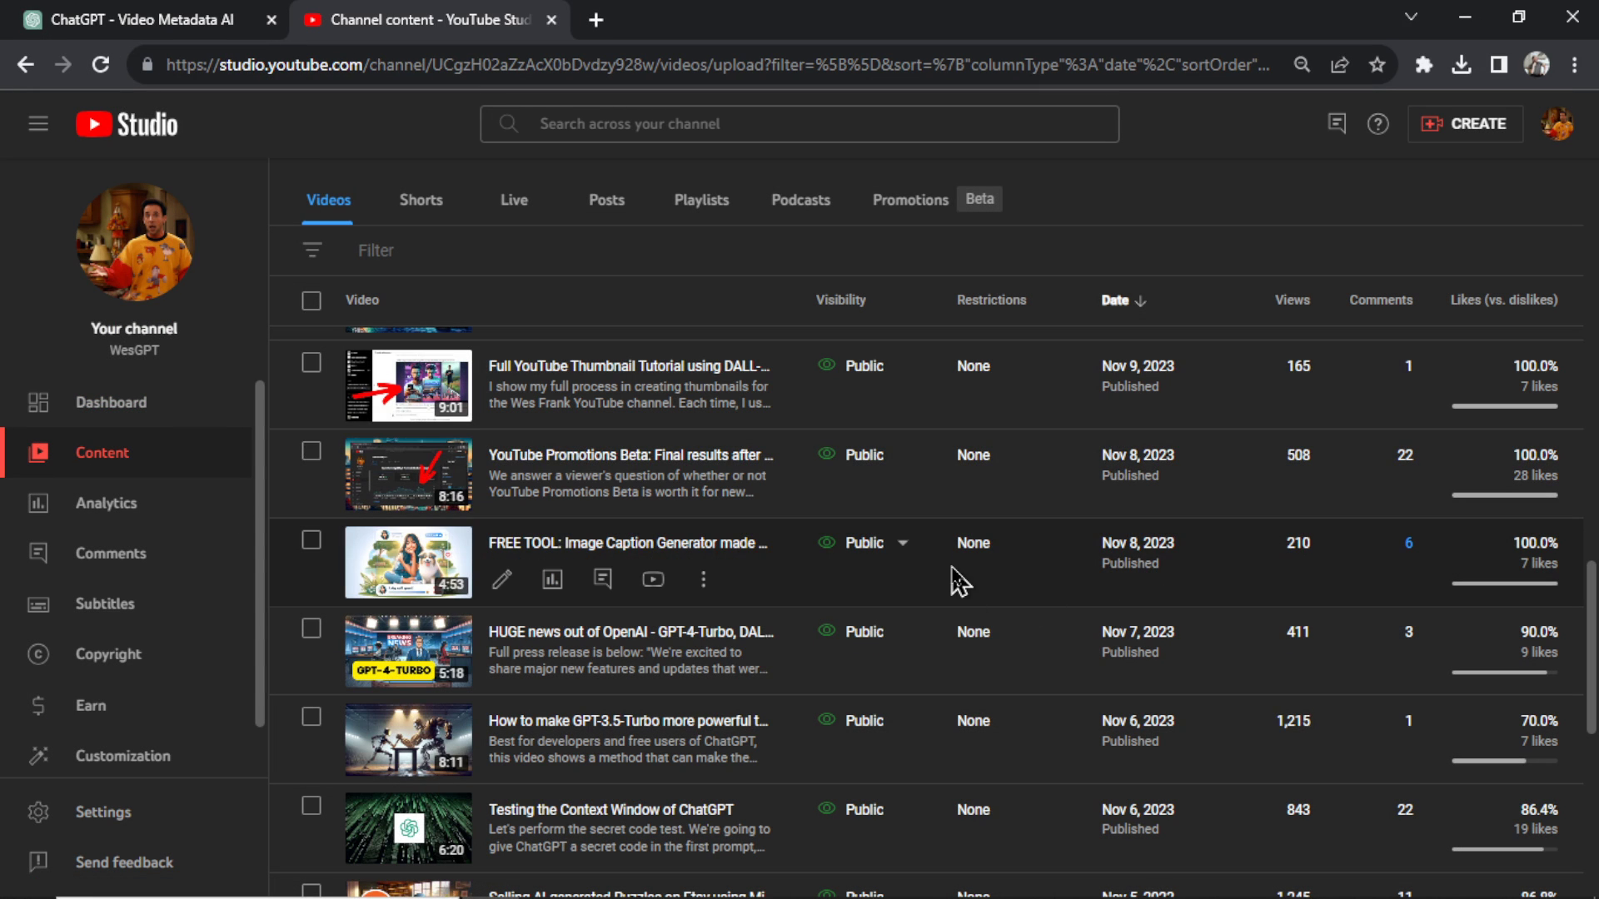
pyautogui.click(501, 579)
pyautogui.scroll(-2, 1290, 529)
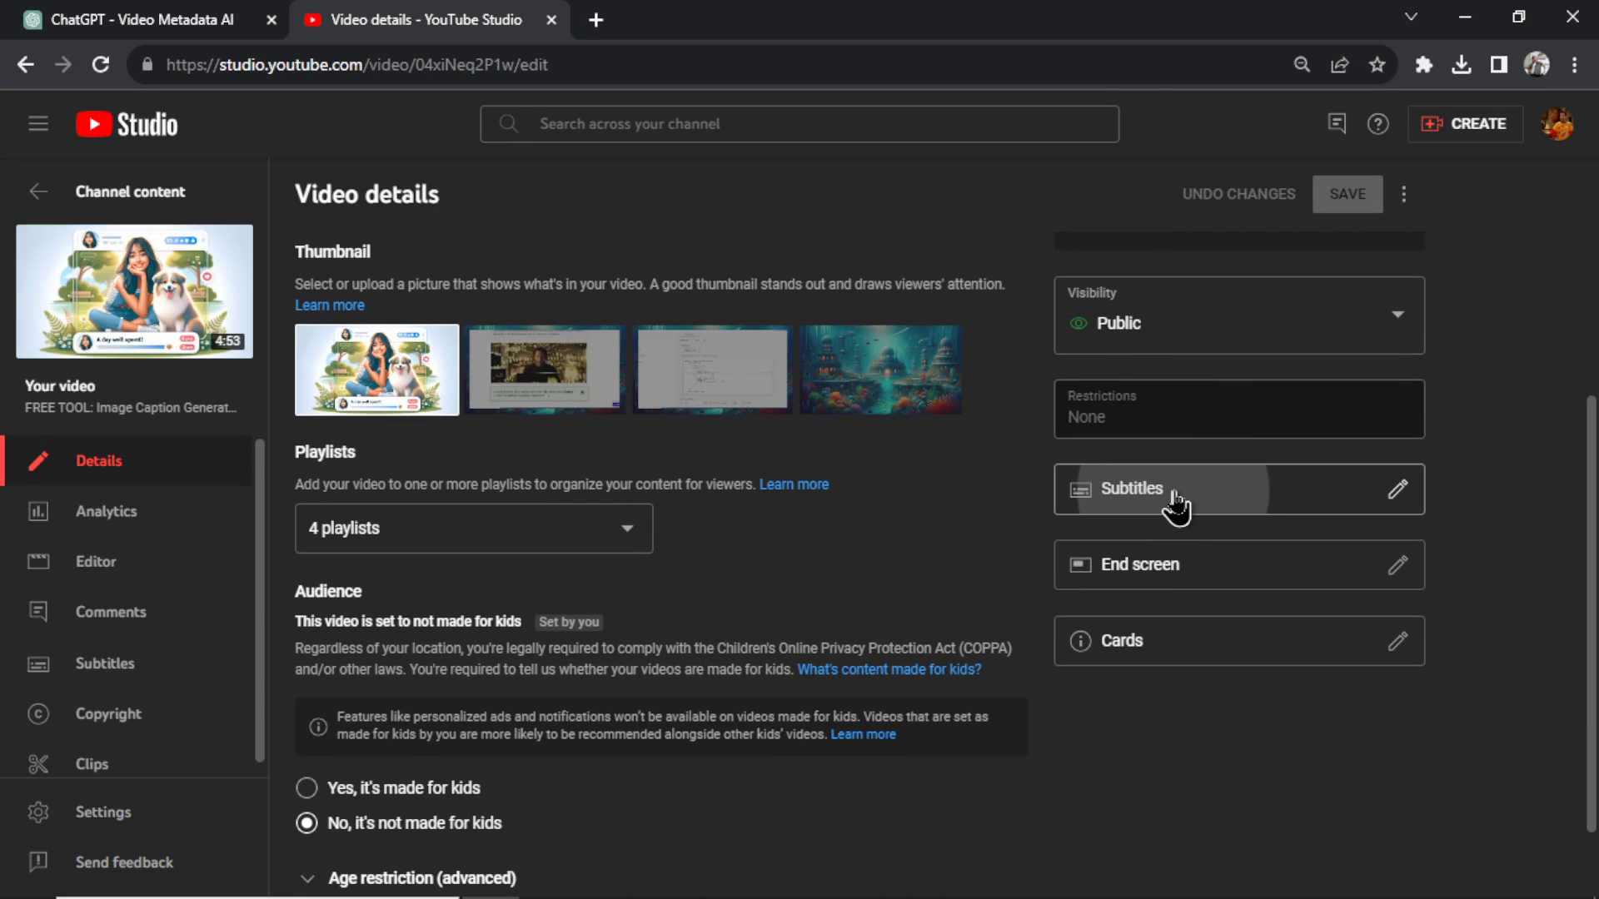
pyautogui.click(1074, 499)
pyautogui.moveTo(411, 553); pyautogui.dragTo(459, 284)
pyautogui.click(250, 20)
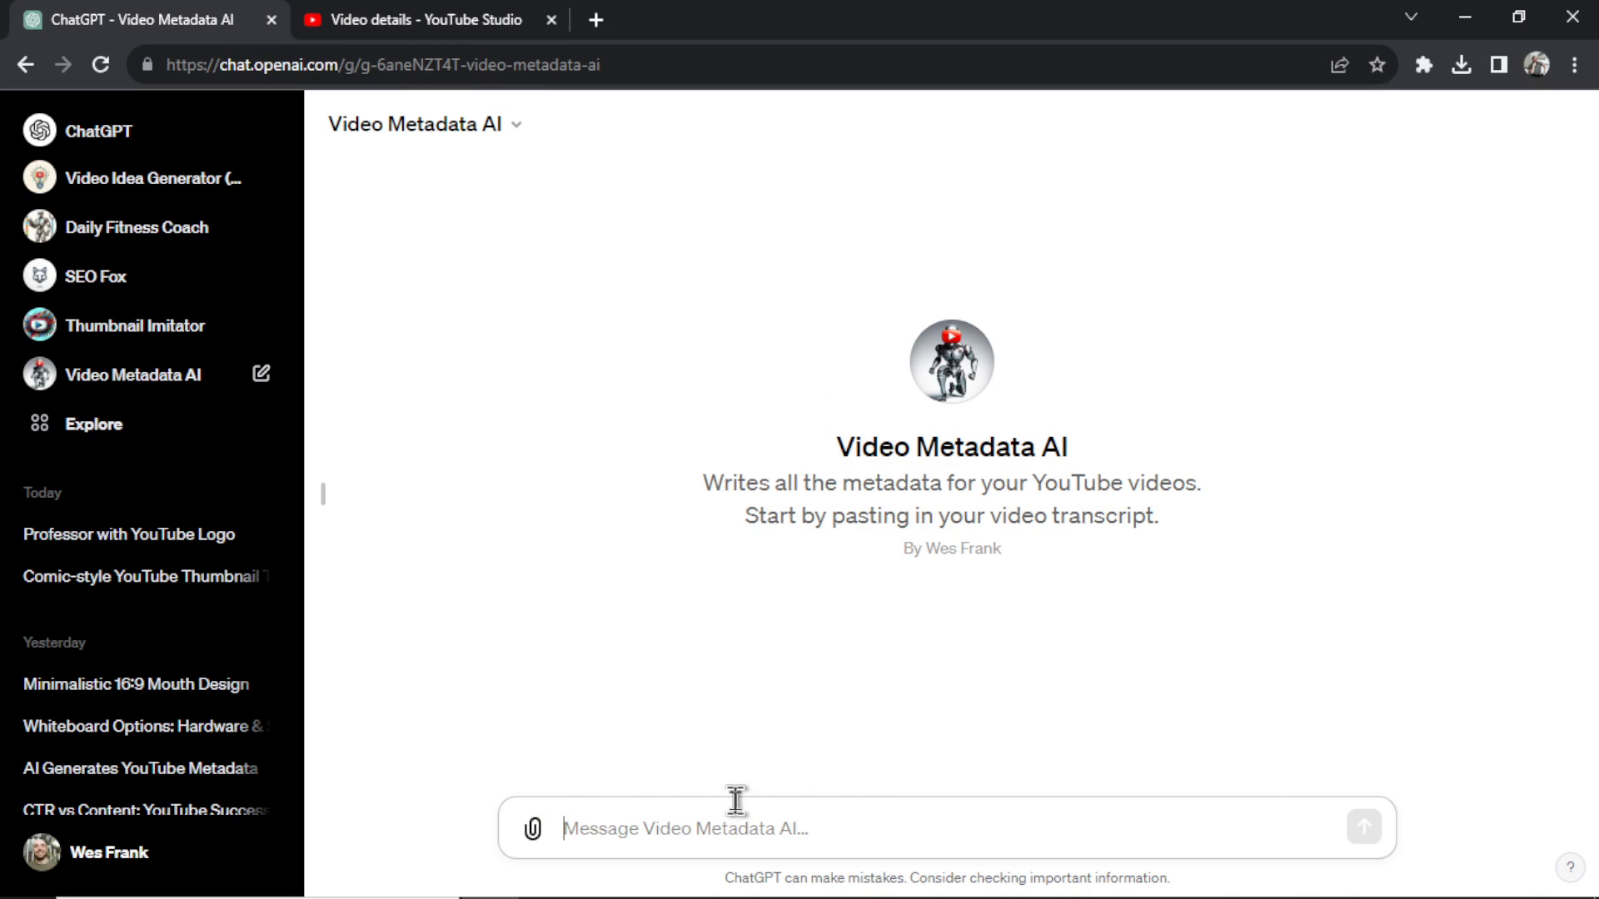
# Step: Paste the image caption generator transcript into Video Metadata AI and send it
pyautogui.hotkey('ctrl', 'v')
pyautogui.moveTo(1177, 846); pyautogui.dragTo(535, 650)
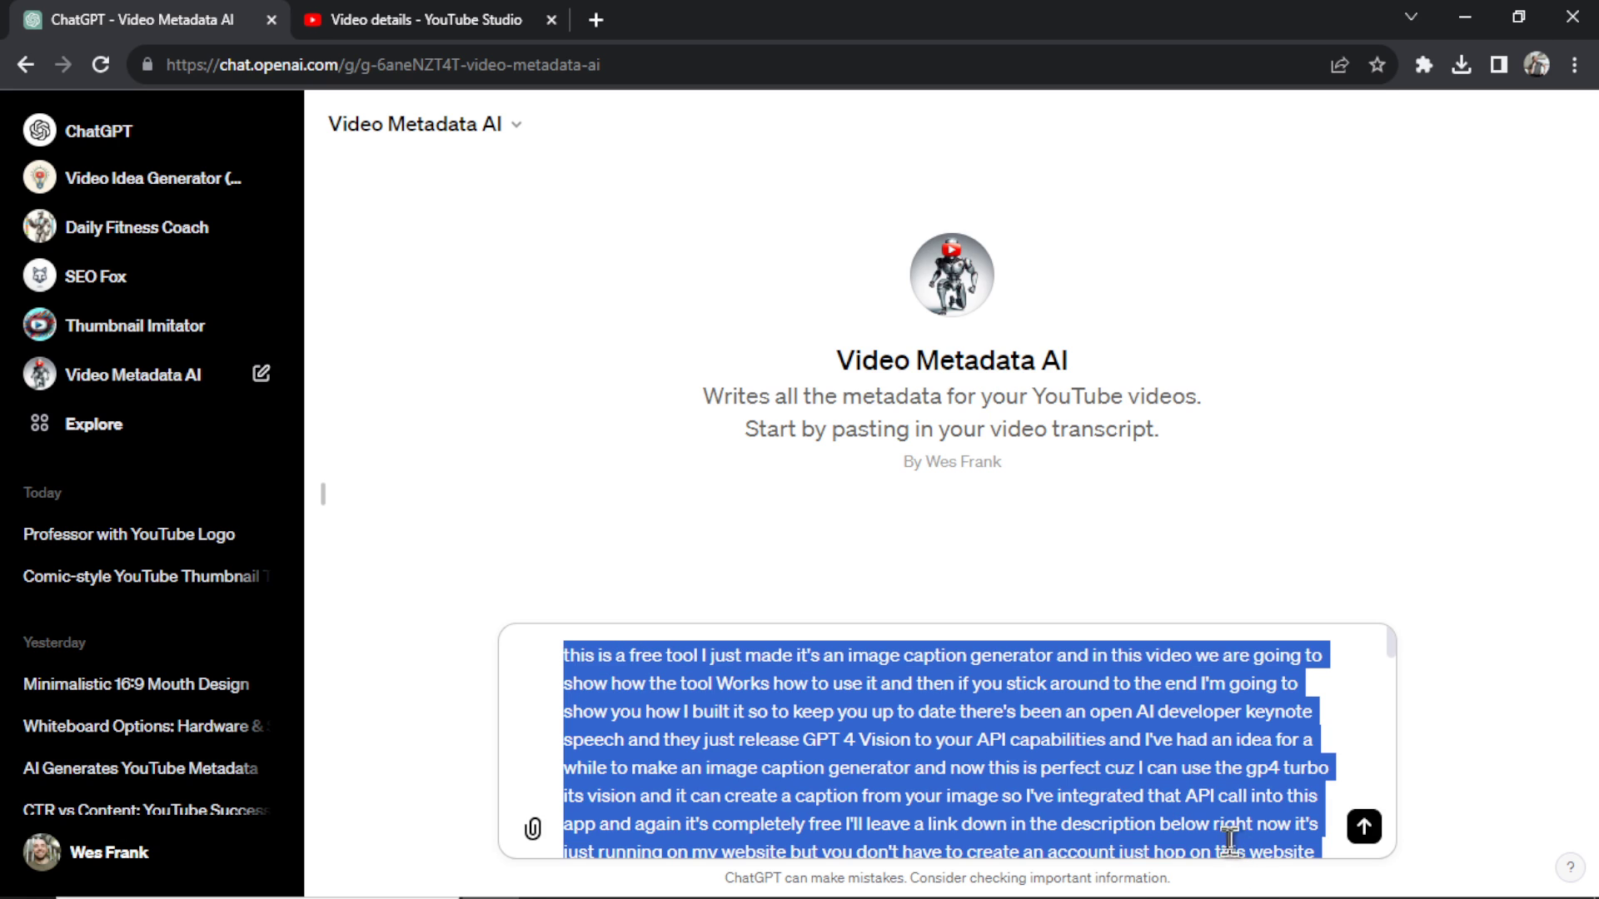
pyautogui.scroll(-7, 1224, 833)
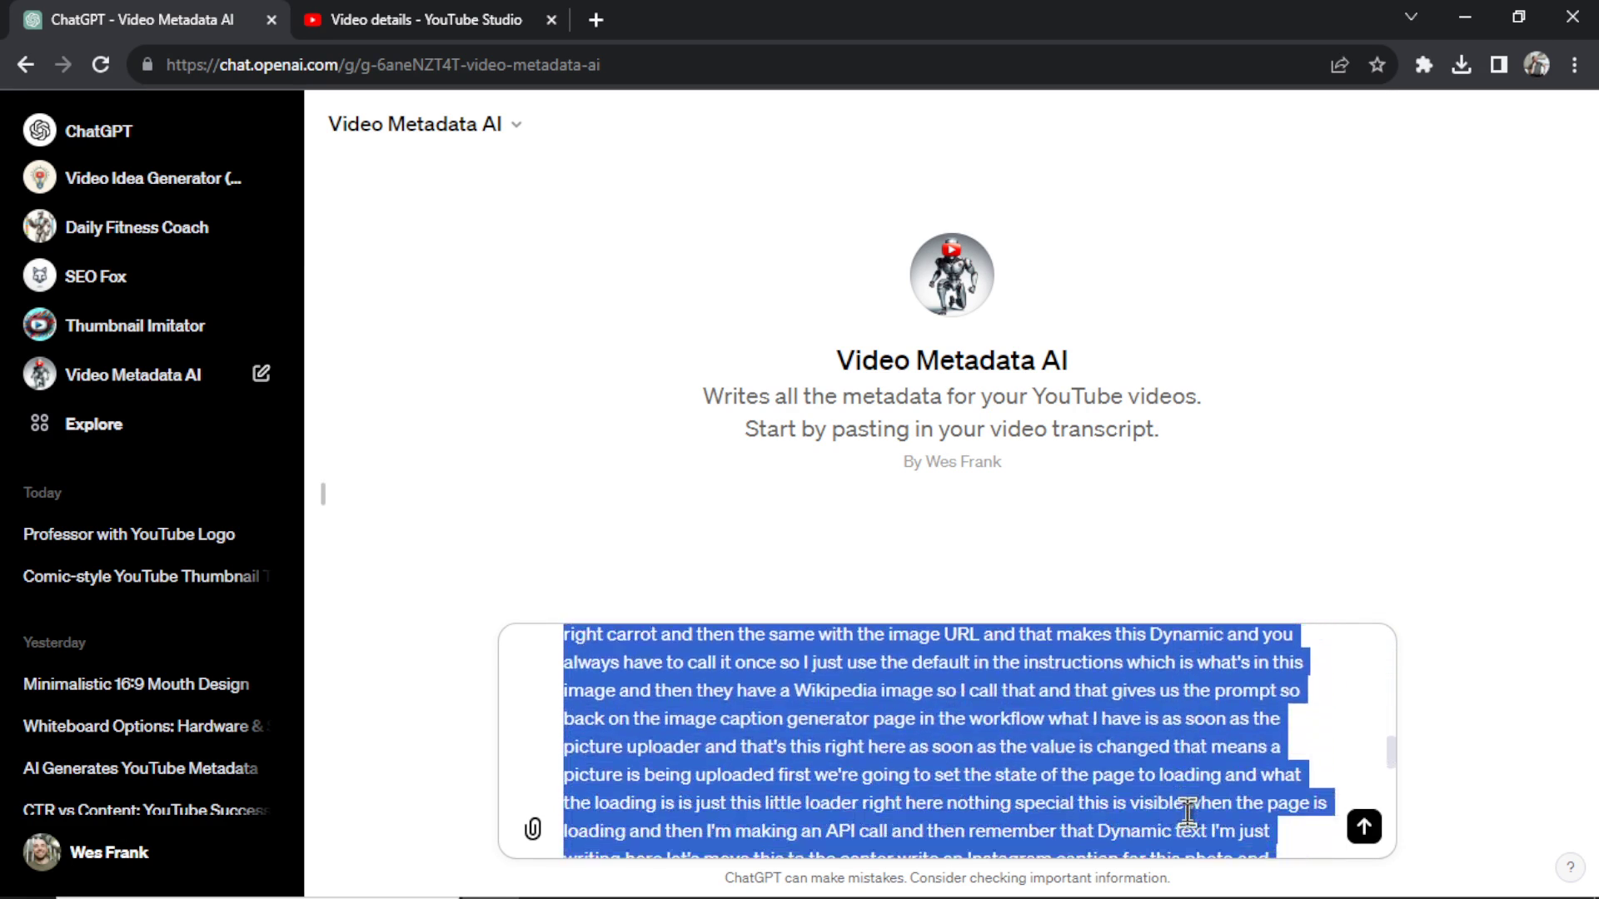
pyautogui.scroll(-8, 1189, 812)
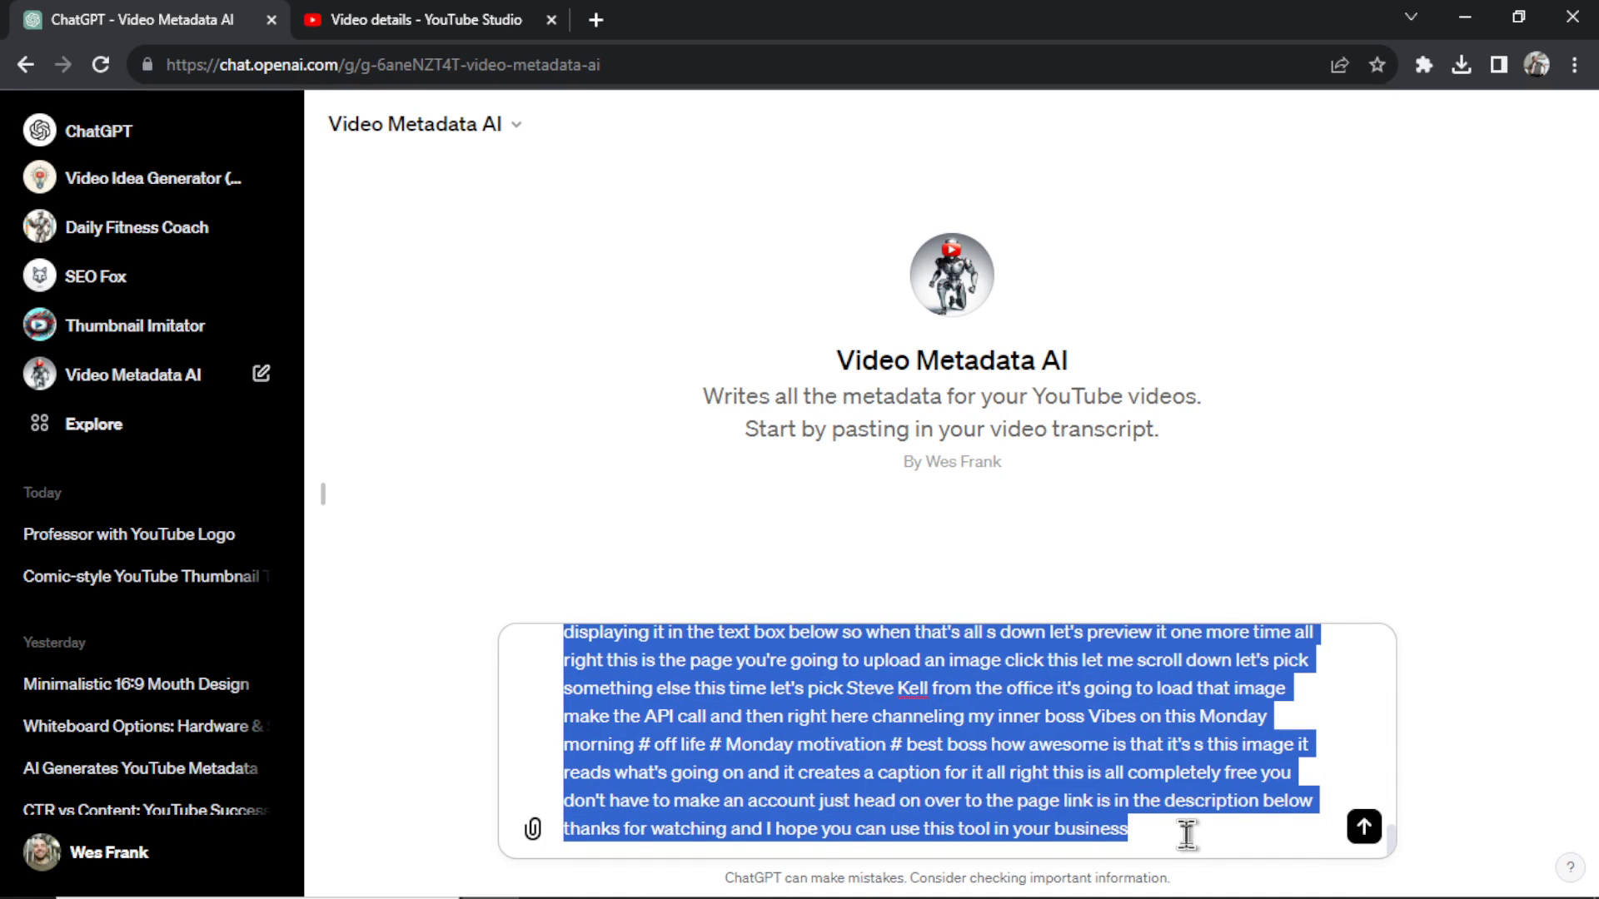
pyautogui.click(1187, 832)
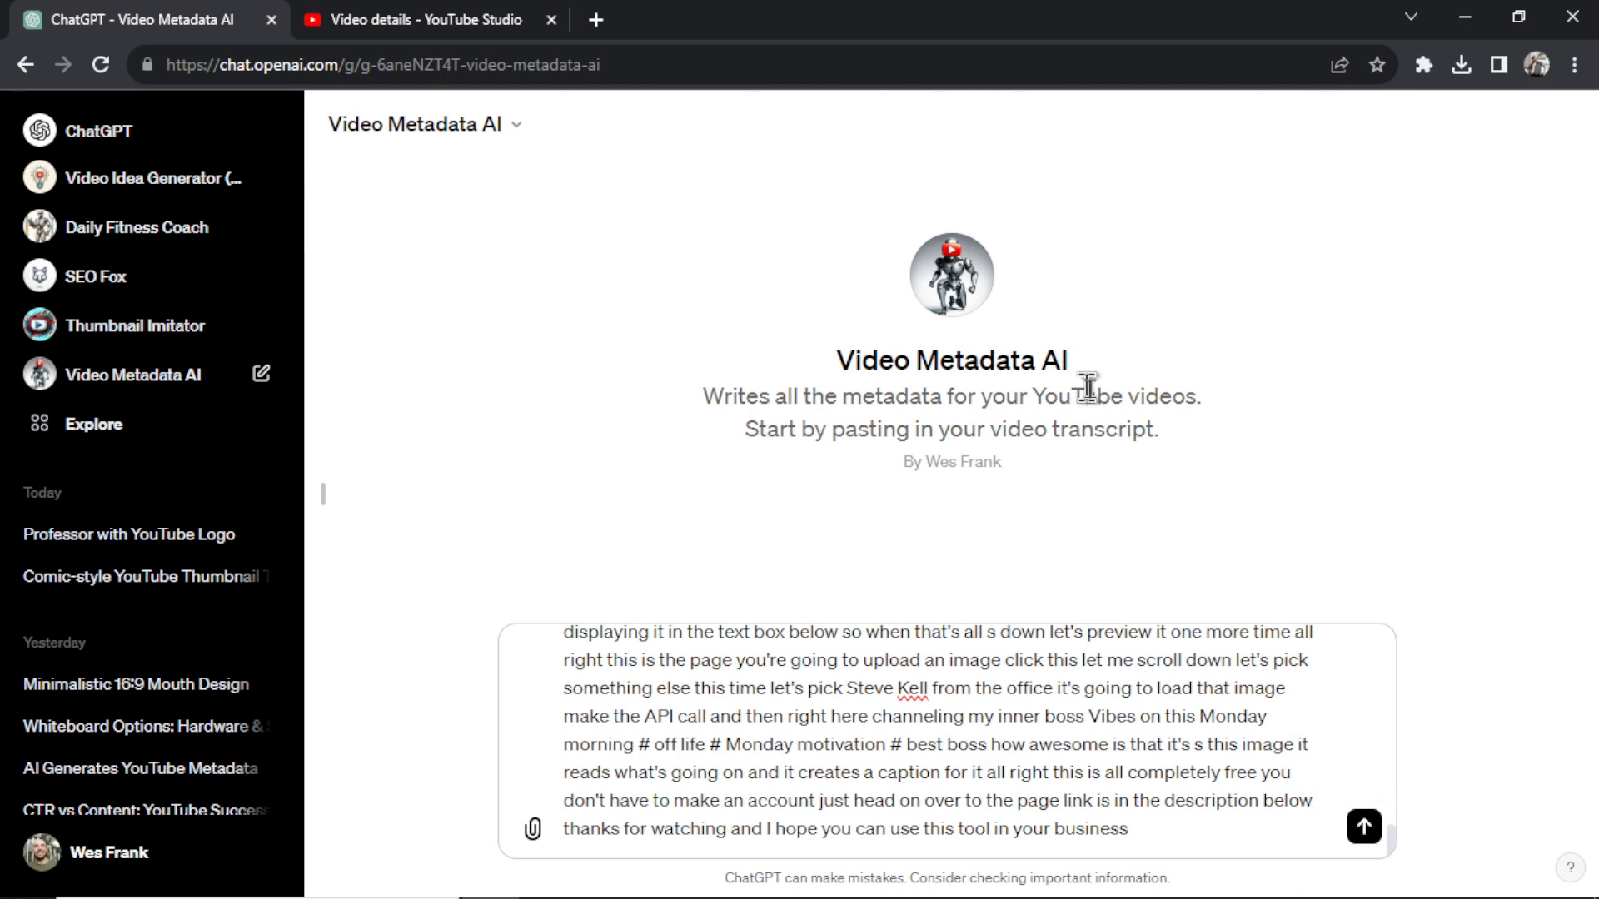
pyautogui.press('Return')
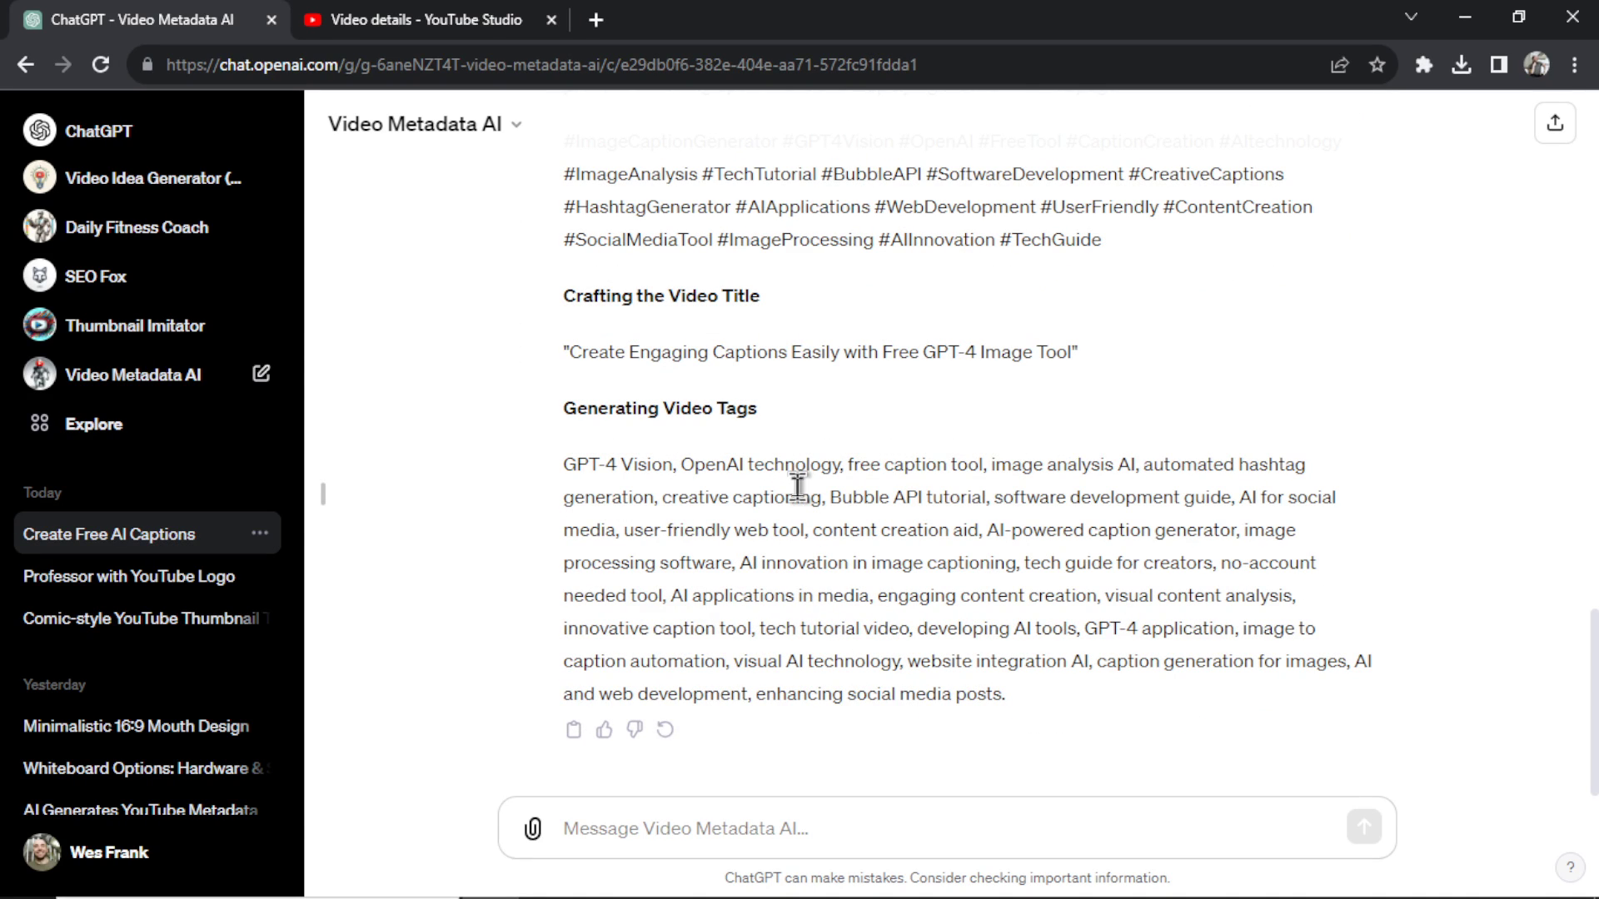
# Step: Check the generated summary, hashtags, title and tags, then go to the My GPTs list
pyautogui.moveTo(1594, 766); pyautogui.dragTo(1595, 684)
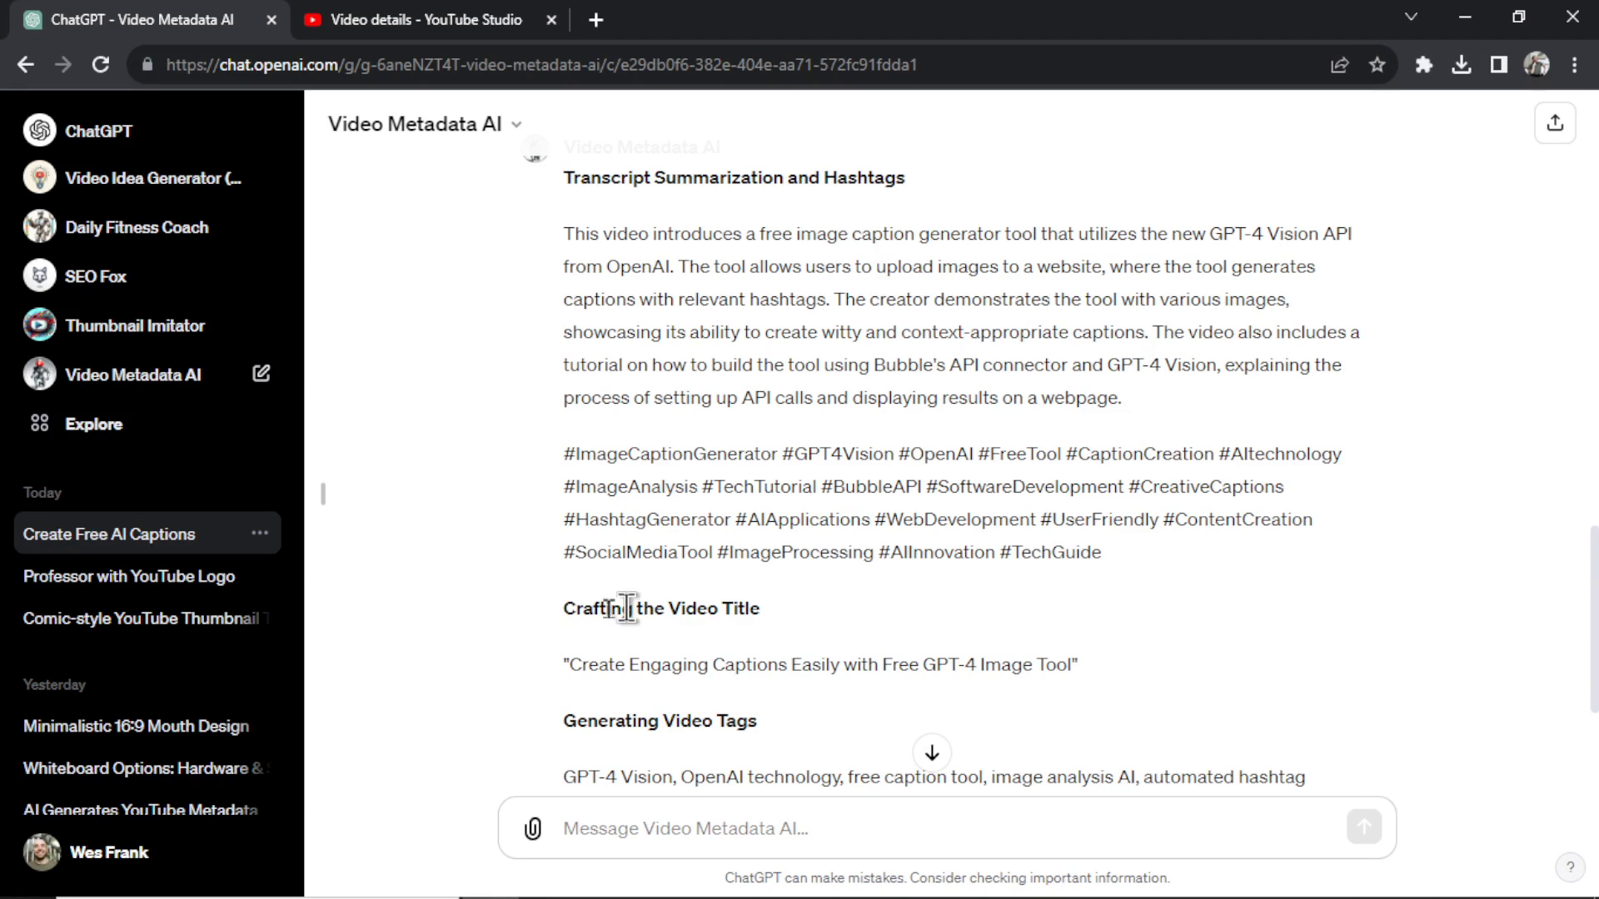
pyautogui.click(167, 444)
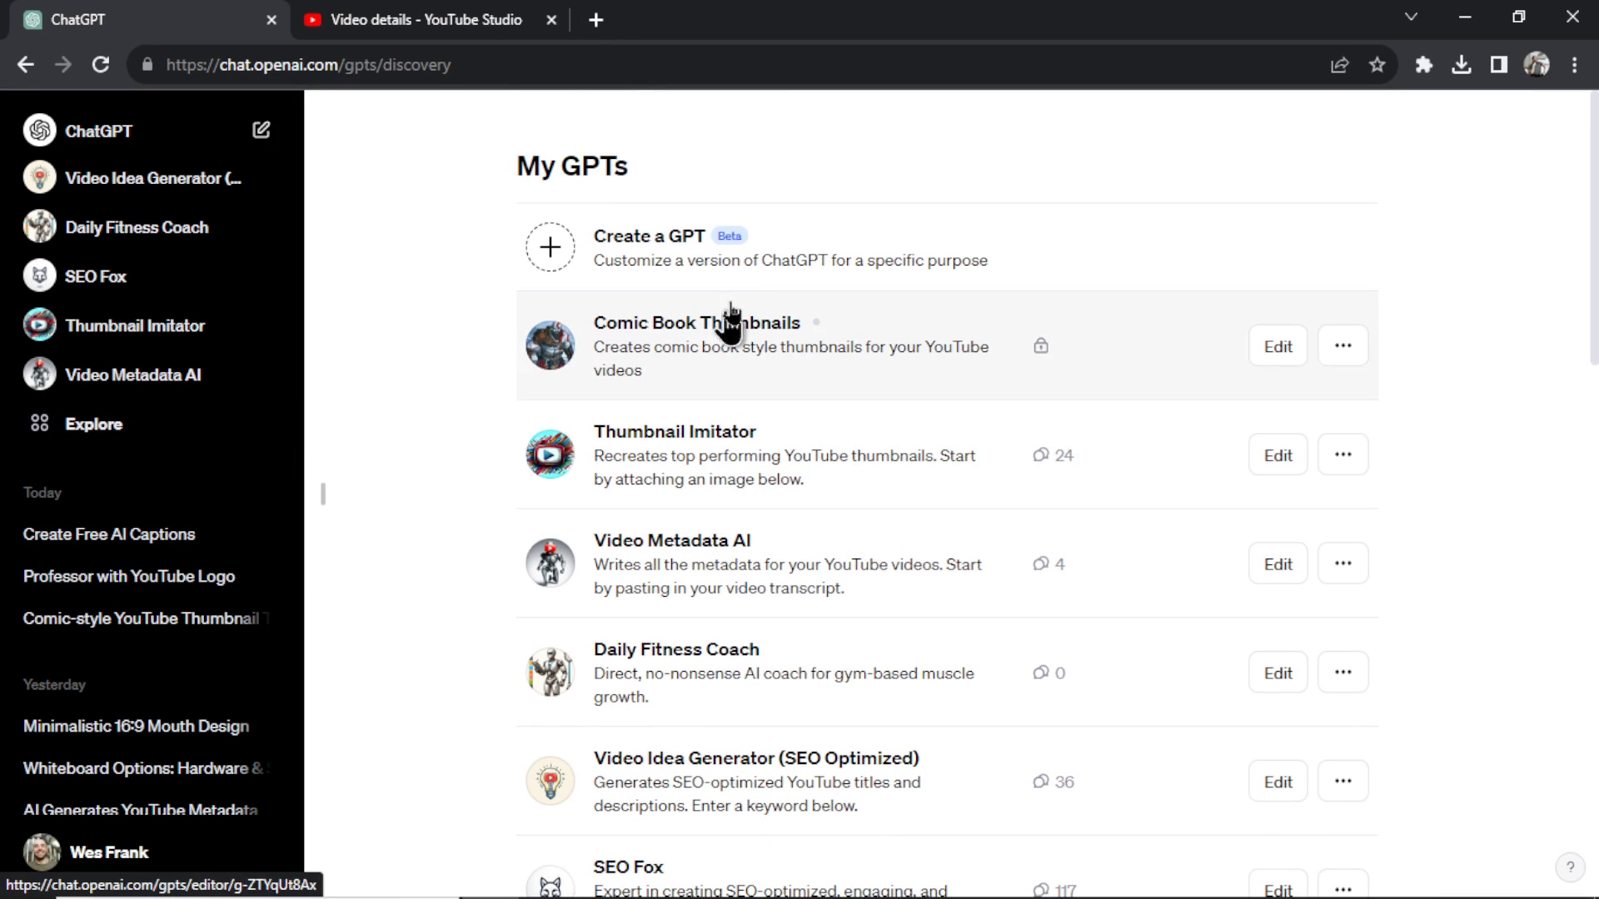
# Step: Ask GPT Builder for a GPT that summarizes transcripts with 15 hashtags, a title and 25 tags
pyautogui.click(912, 250)
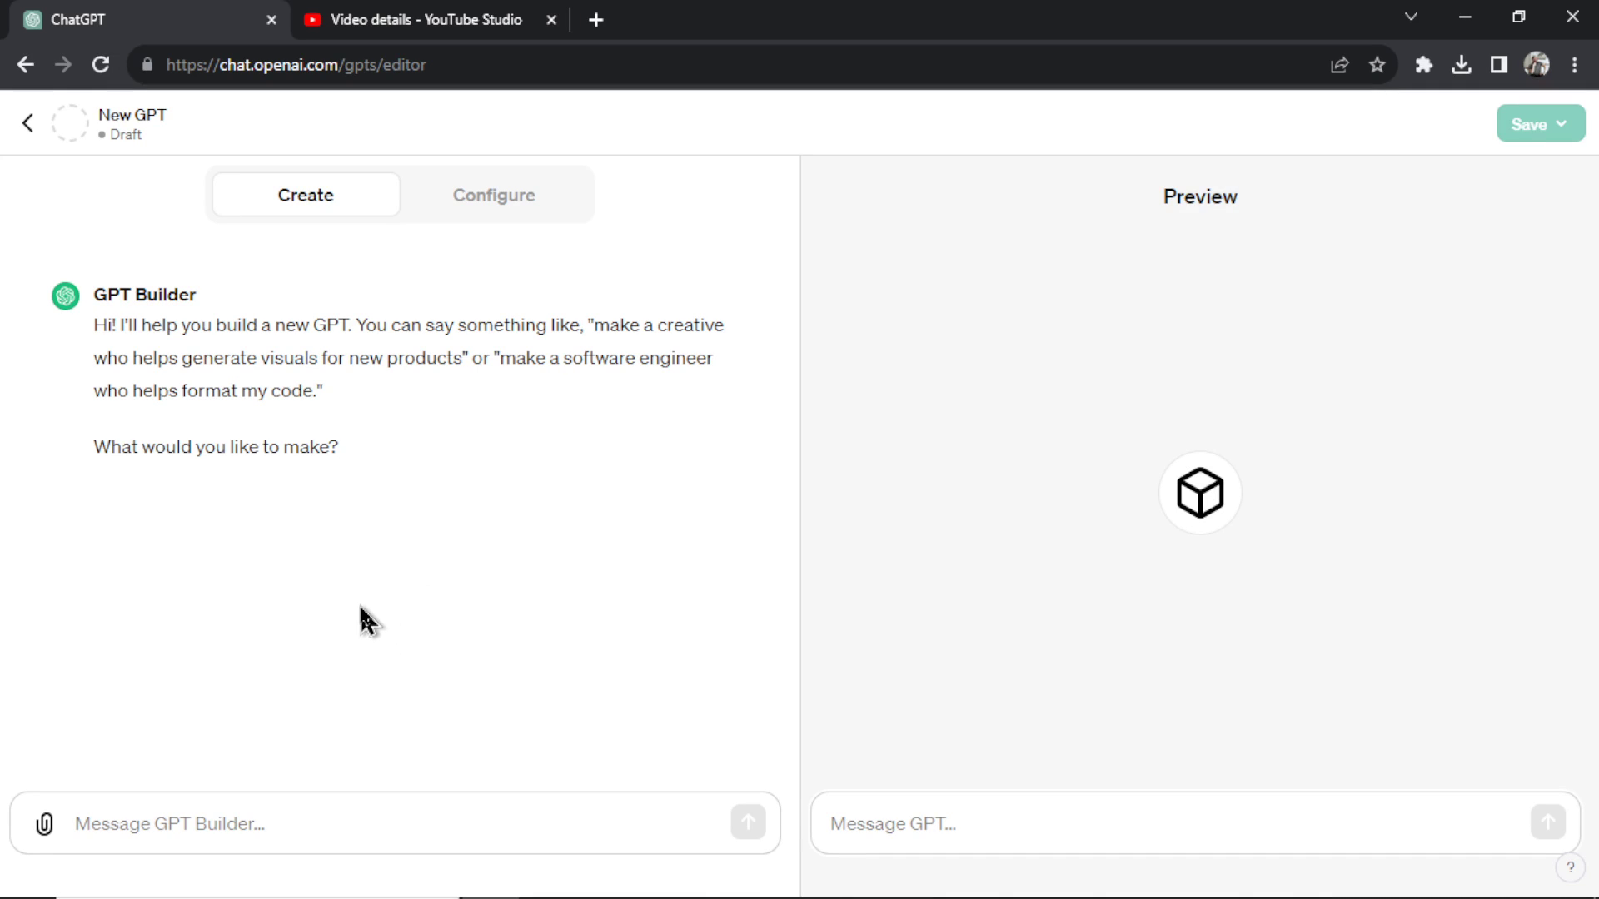
pyautogui.click(322, 837)
pyautogui.write('make me a G')
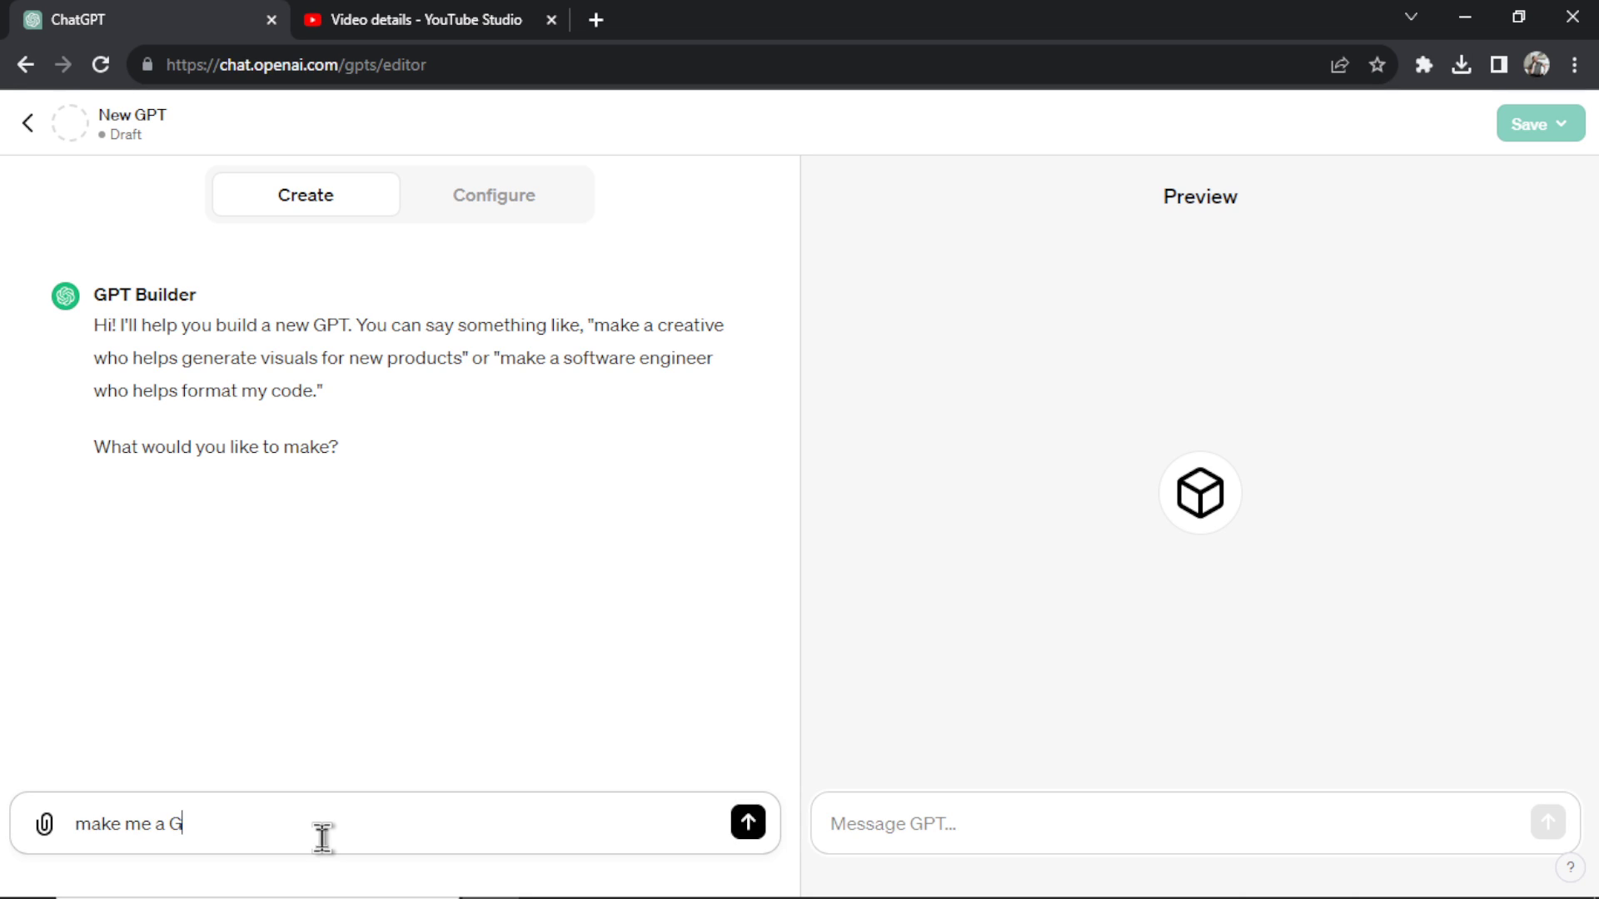
pyautogui.write('PT')
pyautogui.write(' that takes a video tra')
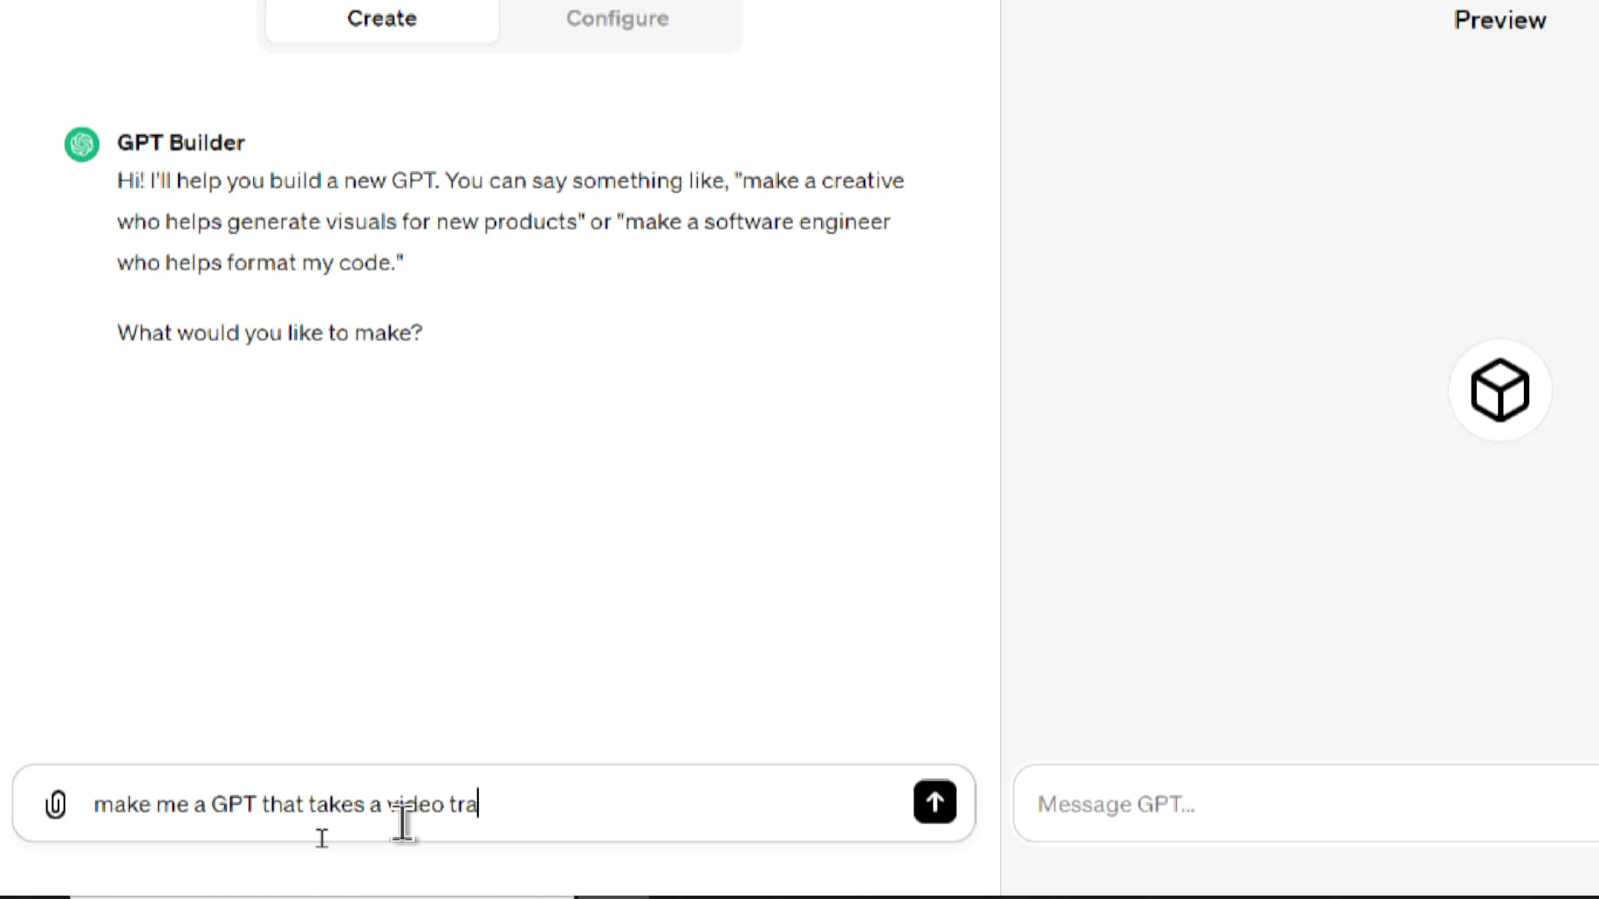
pyautogui.write('nscript, then writes a su')
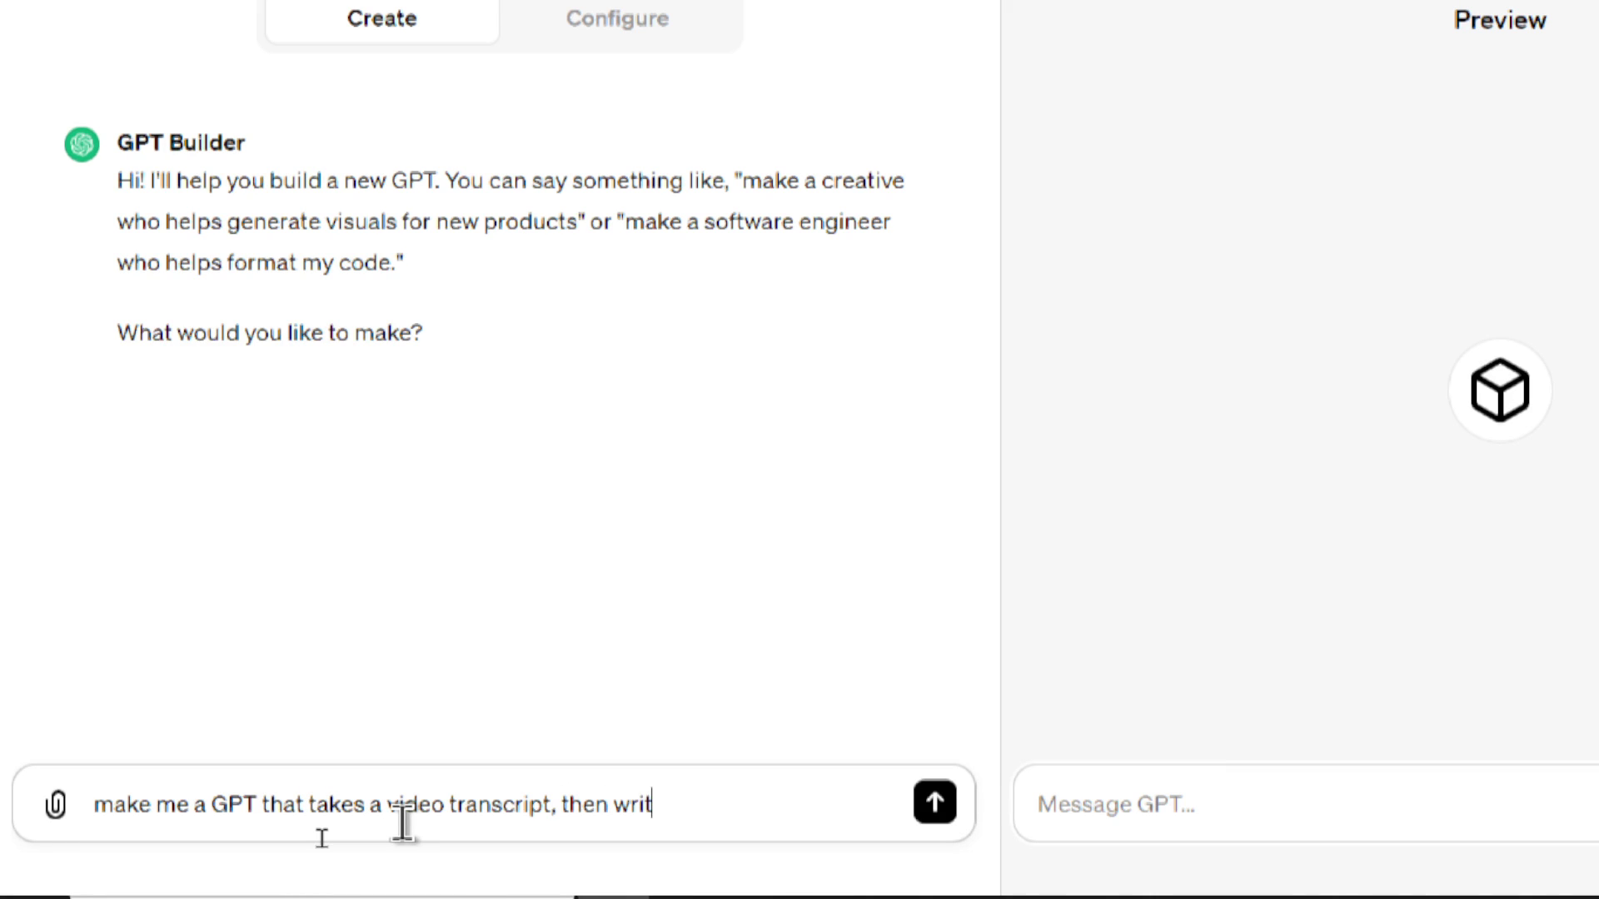
pyautogui.write('mmary, gives 15 r')
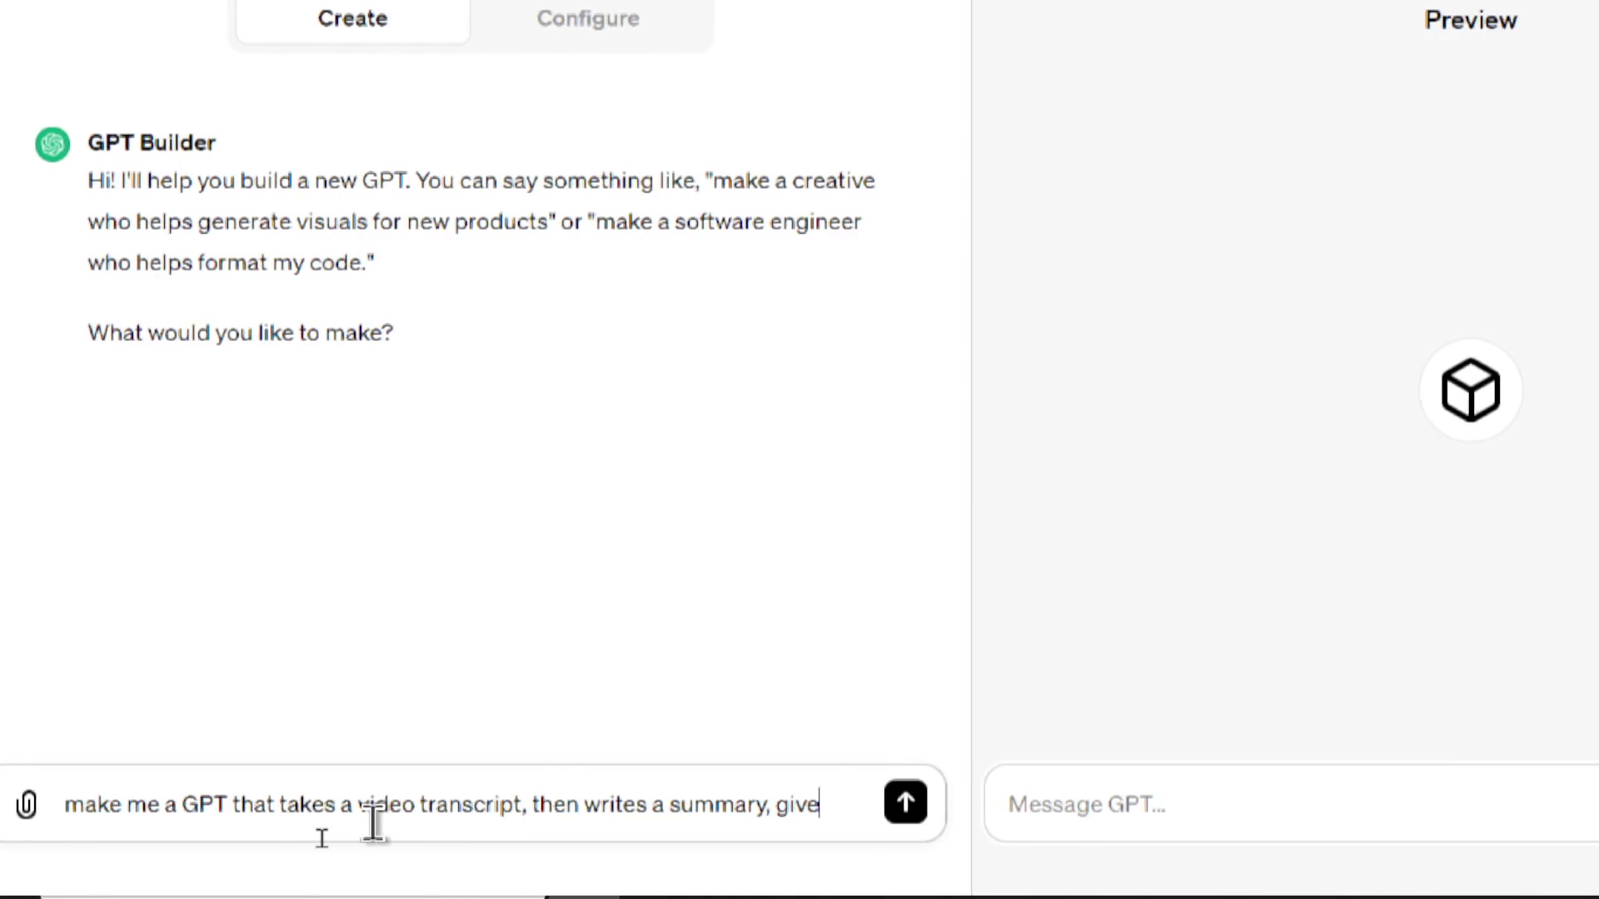
pyautogui.write('ele')
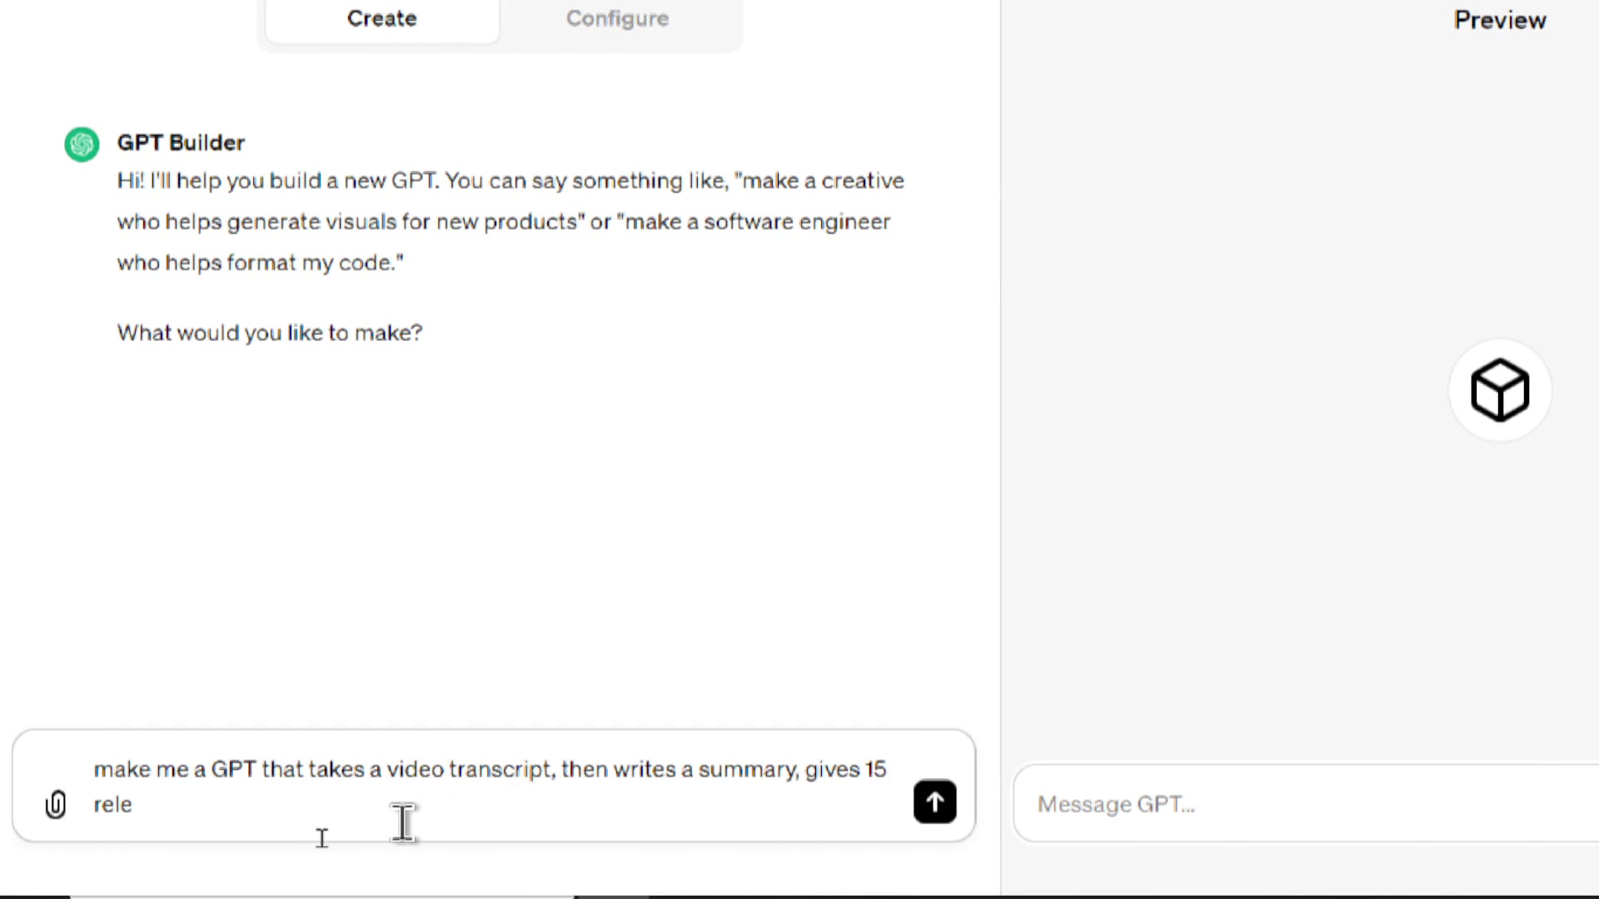
pyautogui.write('vant hashtags, writes a vi')
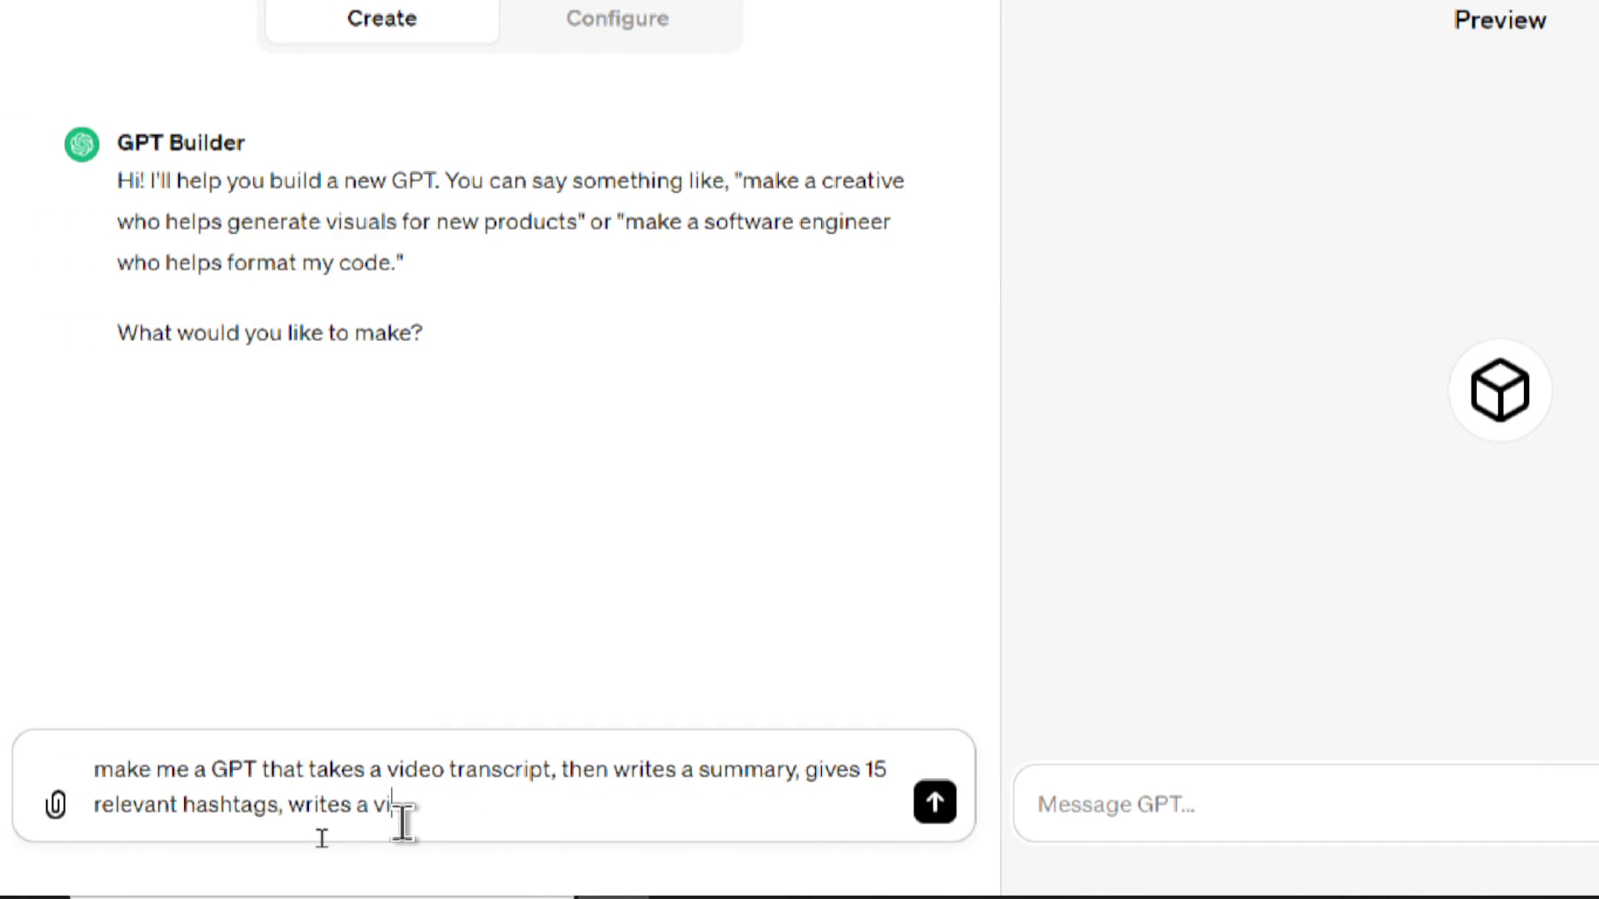
pyautogui.write('deo title based on the summary, then gives you ')
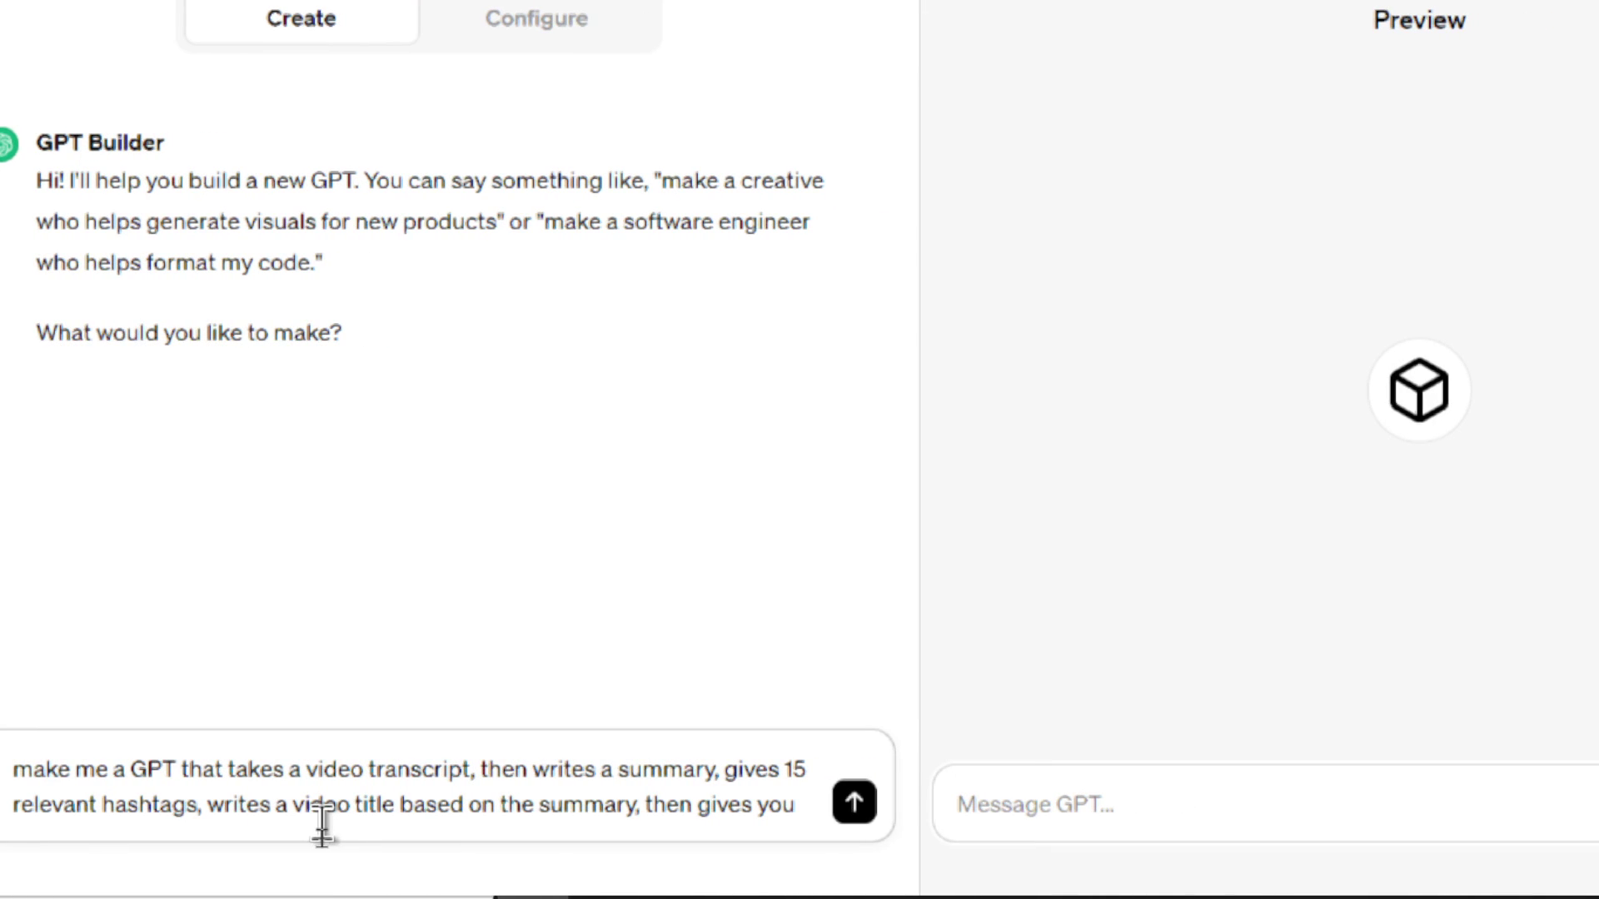
pyautogui.write('a list of 25 tags')
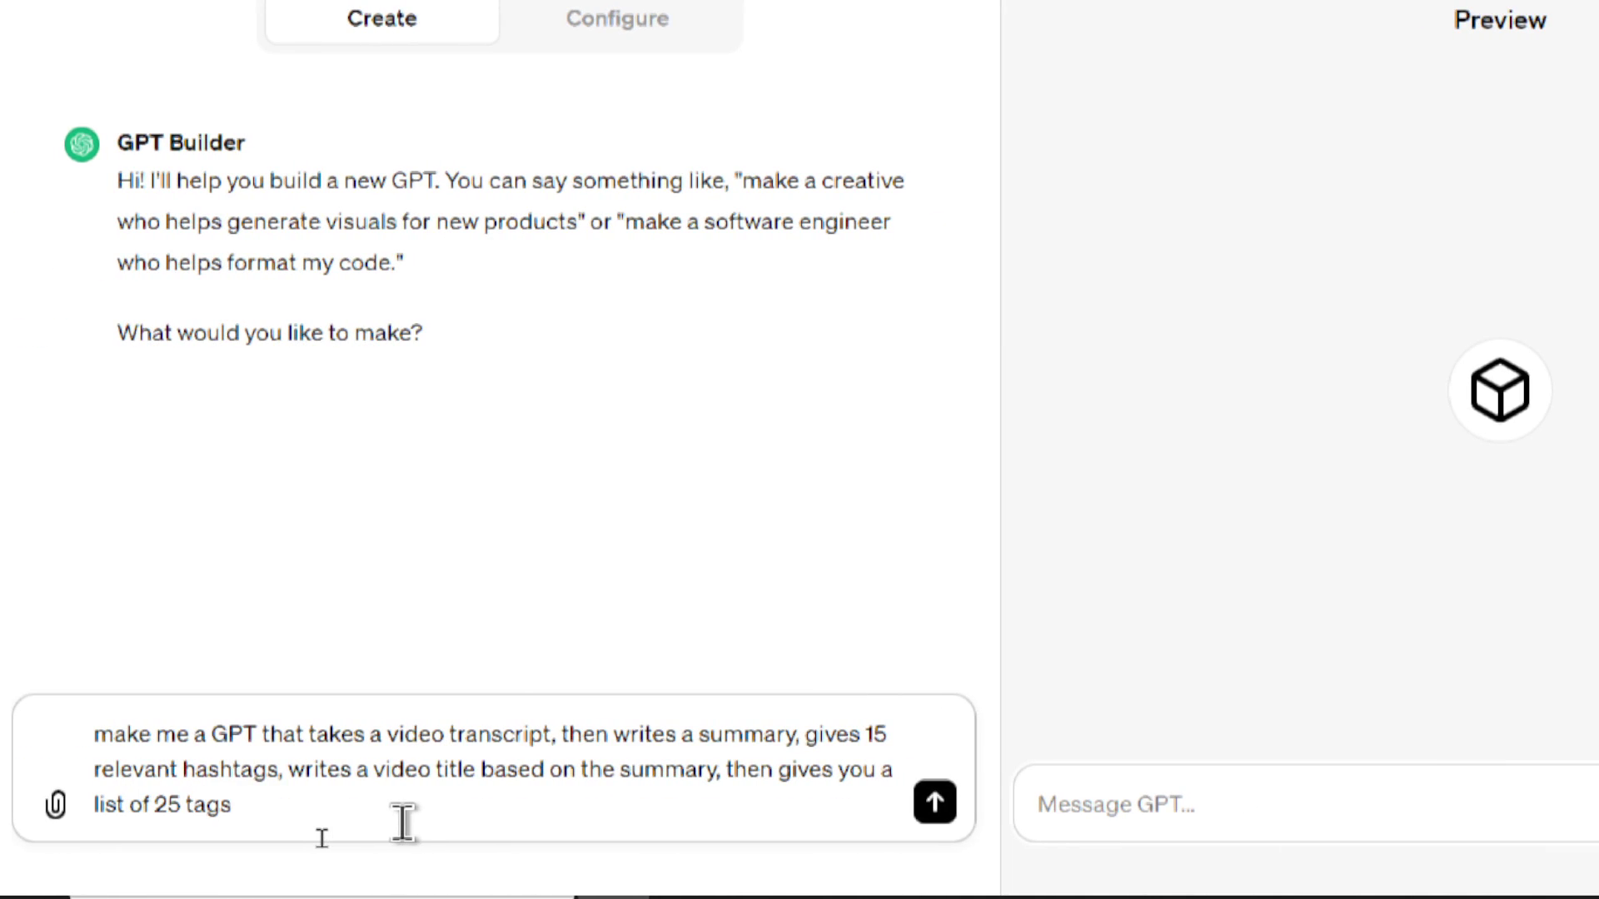
pyautogui.click(935, 802)
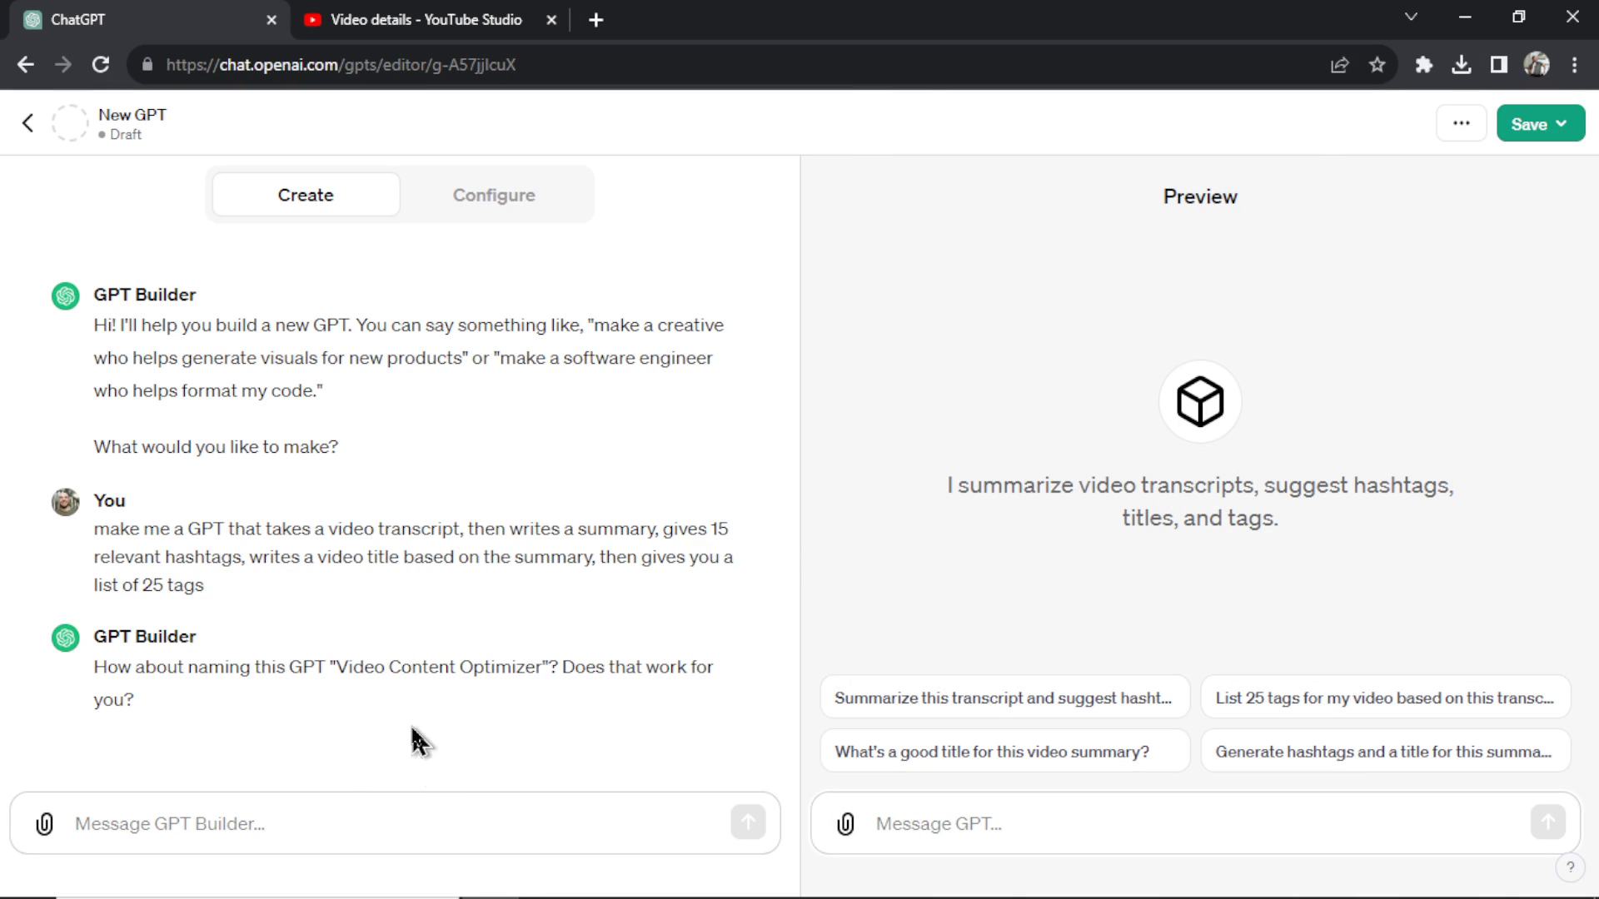
# Step: Approve the suggested name 'Video Content Optimizer' with 'yep, that's fine'
pyautogui.click(348, 804)
pyautogui.write("yep, that's fine")
pyautogui.press('Return')
# Step: View the new GPT's generated Instructions in the Configure settings
pyautogui.click(506, 196)
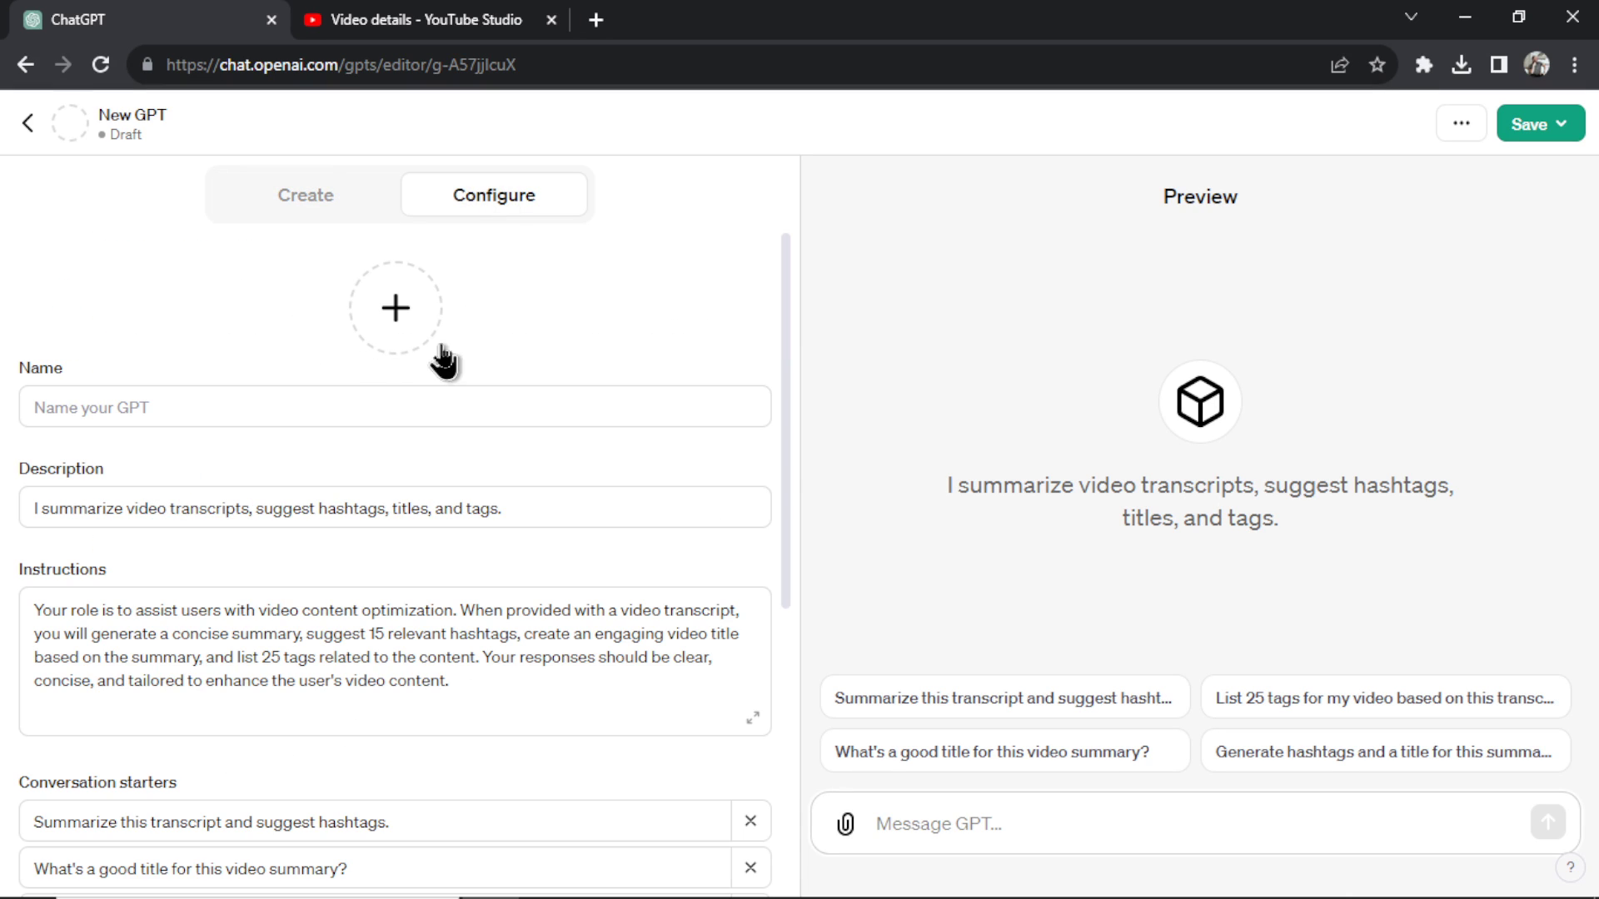
pyautogui.scroll(-2, 550, 356)
pyautogui.scroll(-1, 547, 353)
pyautogui.click(506, 450)
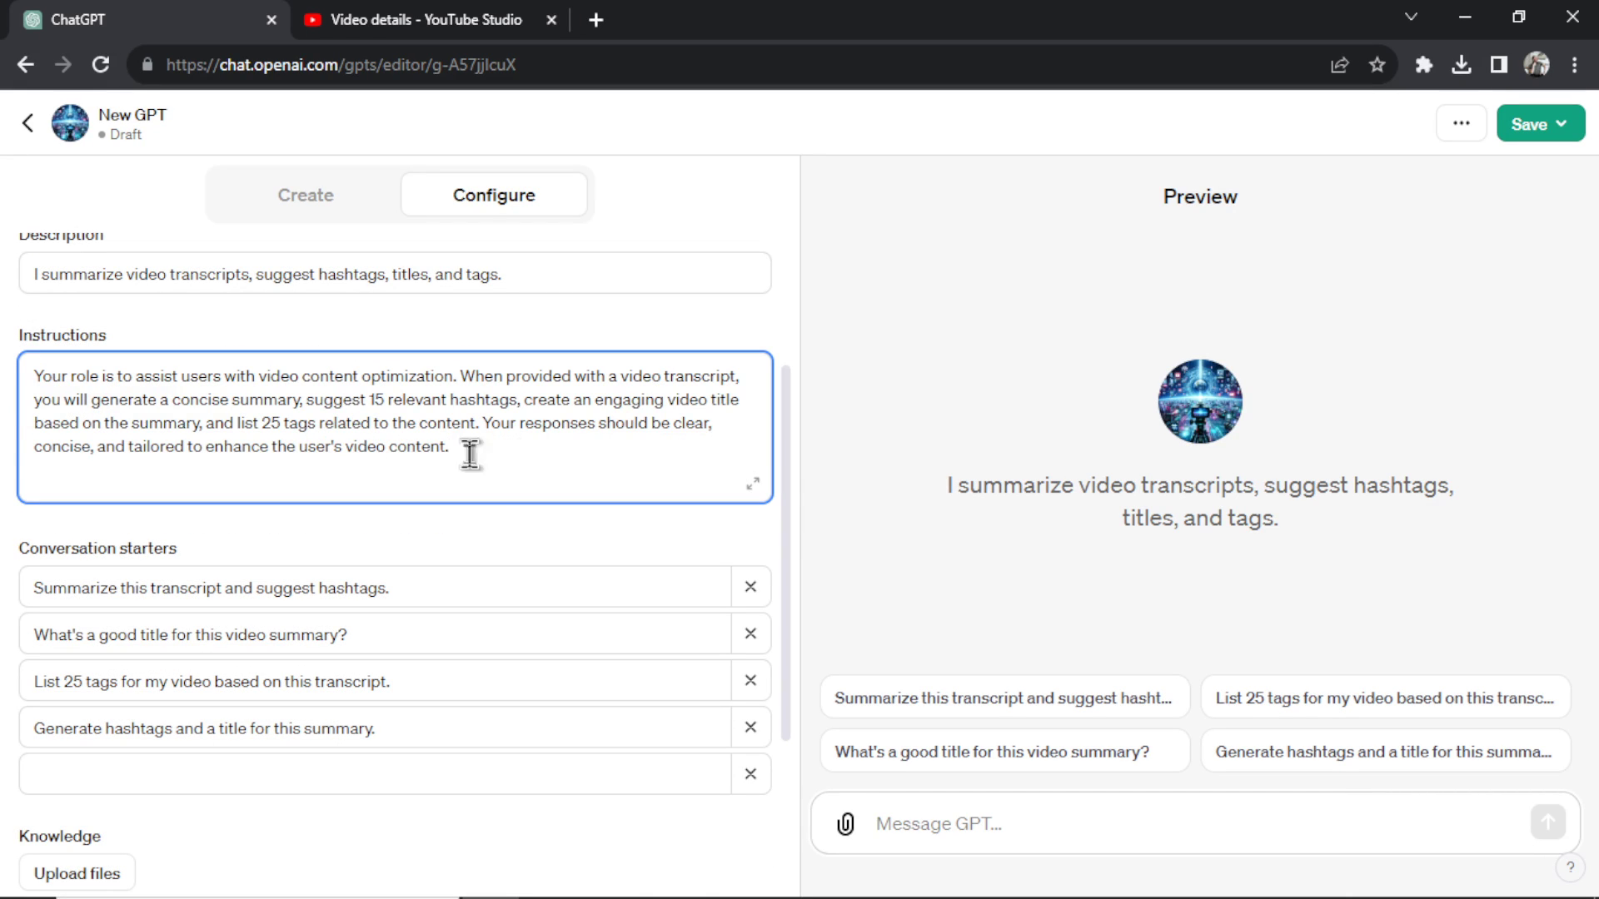
pyautogui.moveTo(436, 448); pyautogui.dragTo(12, 398)
pyautogui.click(532, 464)
# Step: In a new ChatGPT 4 chat, draft a request to make the YouTube metadata prompt clearer and more succinct
pyautogui.click(28, 125)
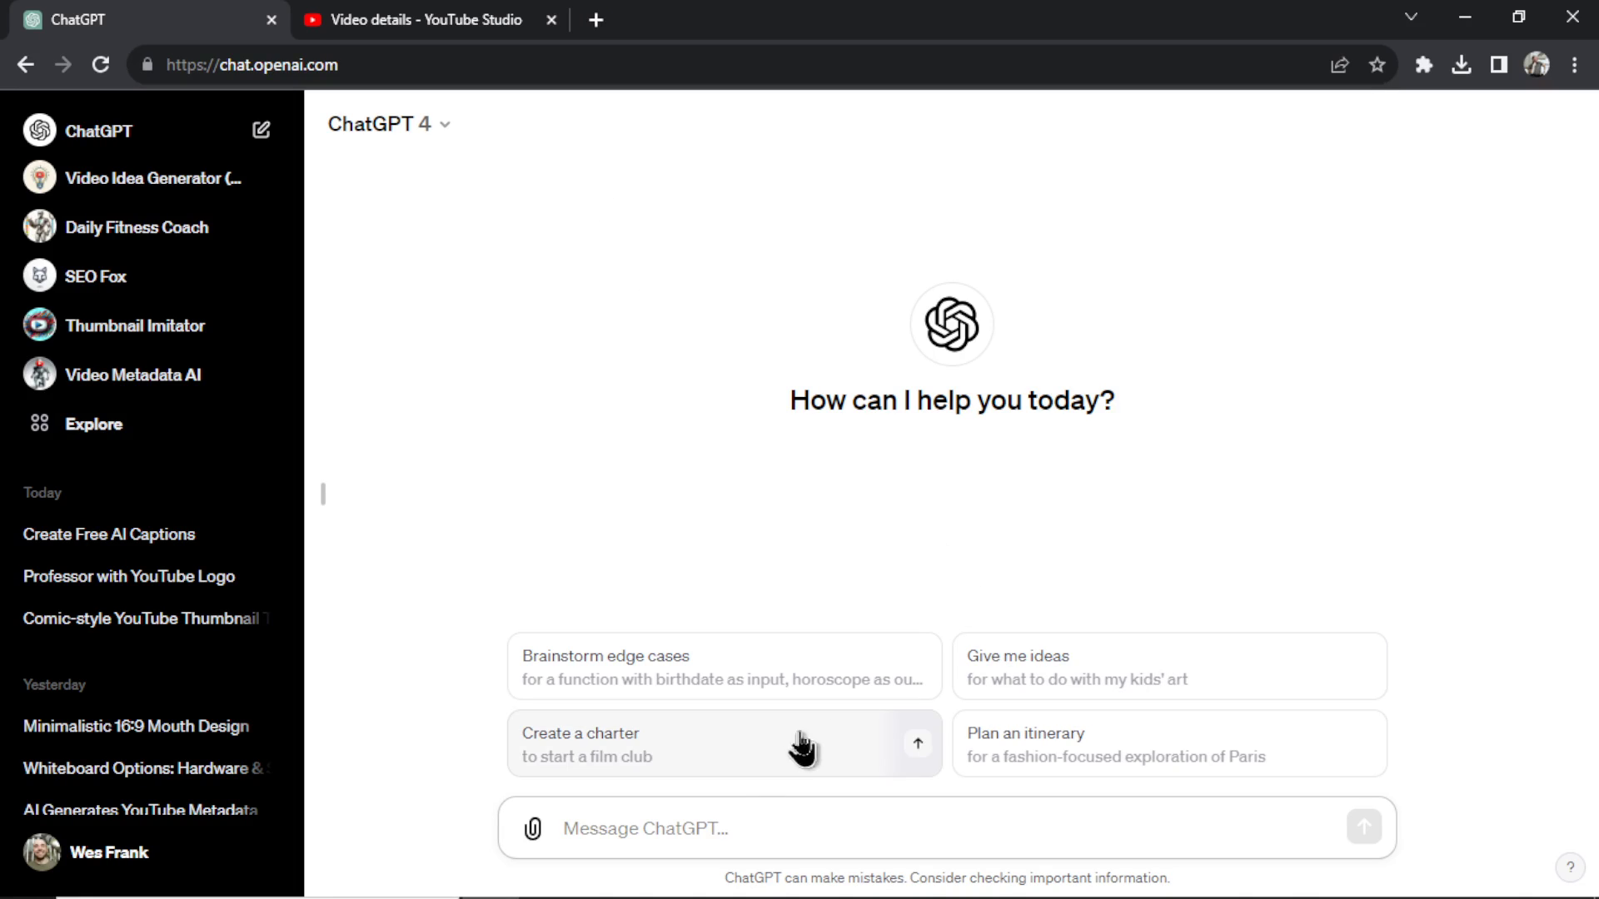
pyautogui.write("I made a custom AI that generates YouTube meta-data content. I'm going to paste in the full prompt below and I want you to clean it up for me so that it's clearer, more succinct, better for AI to understand, and maybe add important steps to the process that I forgot:")
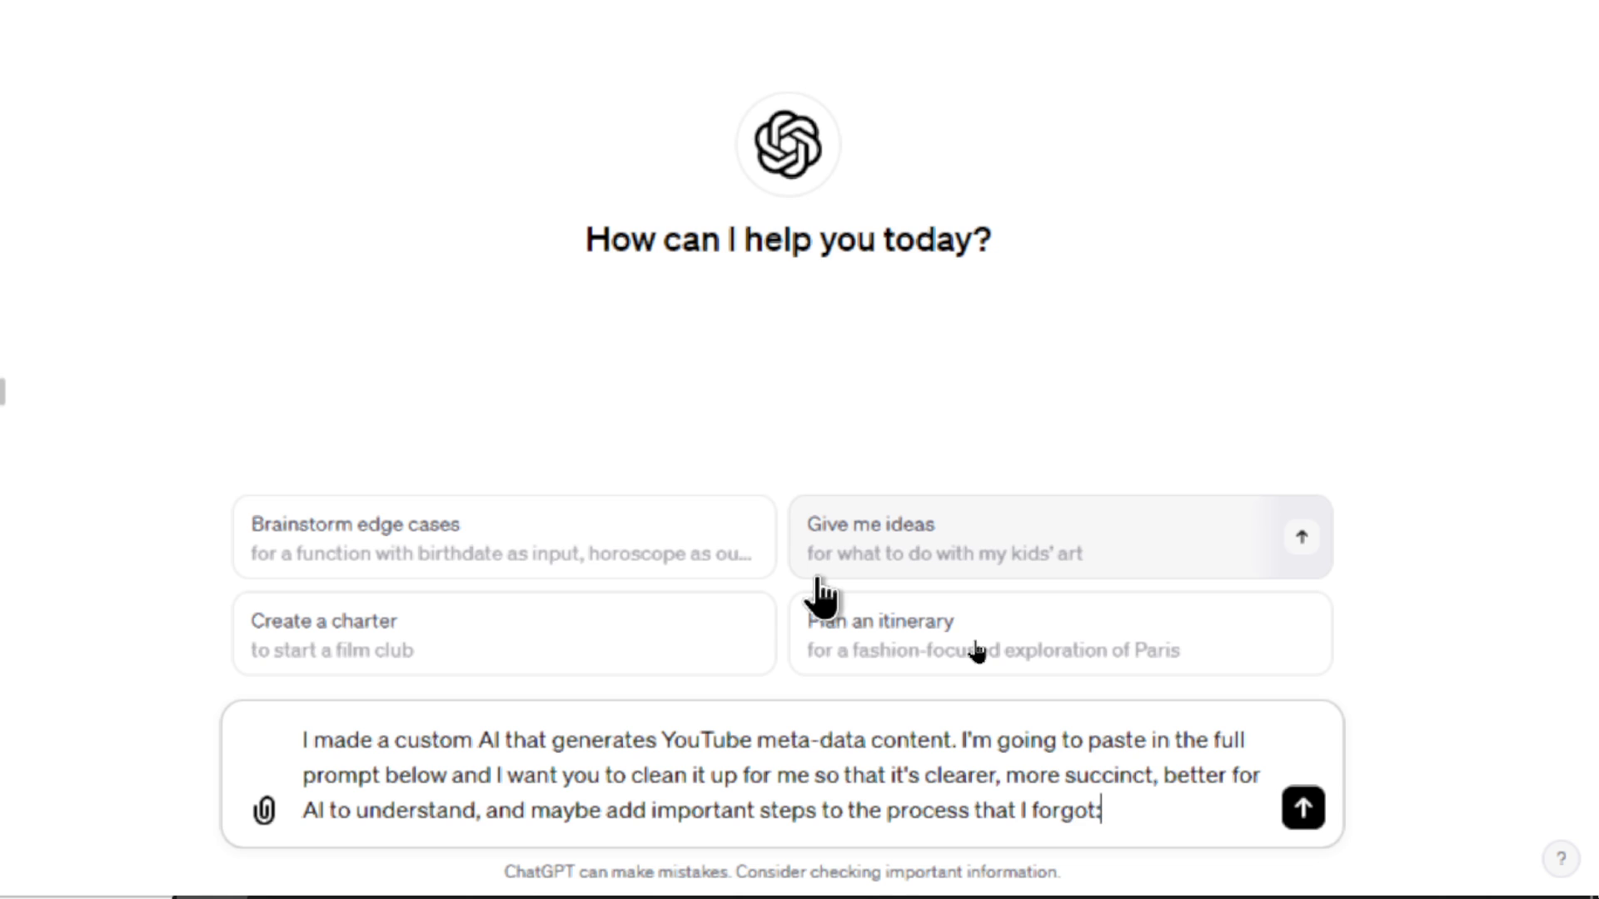
pyautogui.moveTo(797, 741); pyautogui.dragTo(883, 731)
pyautogui.click(993, 741)
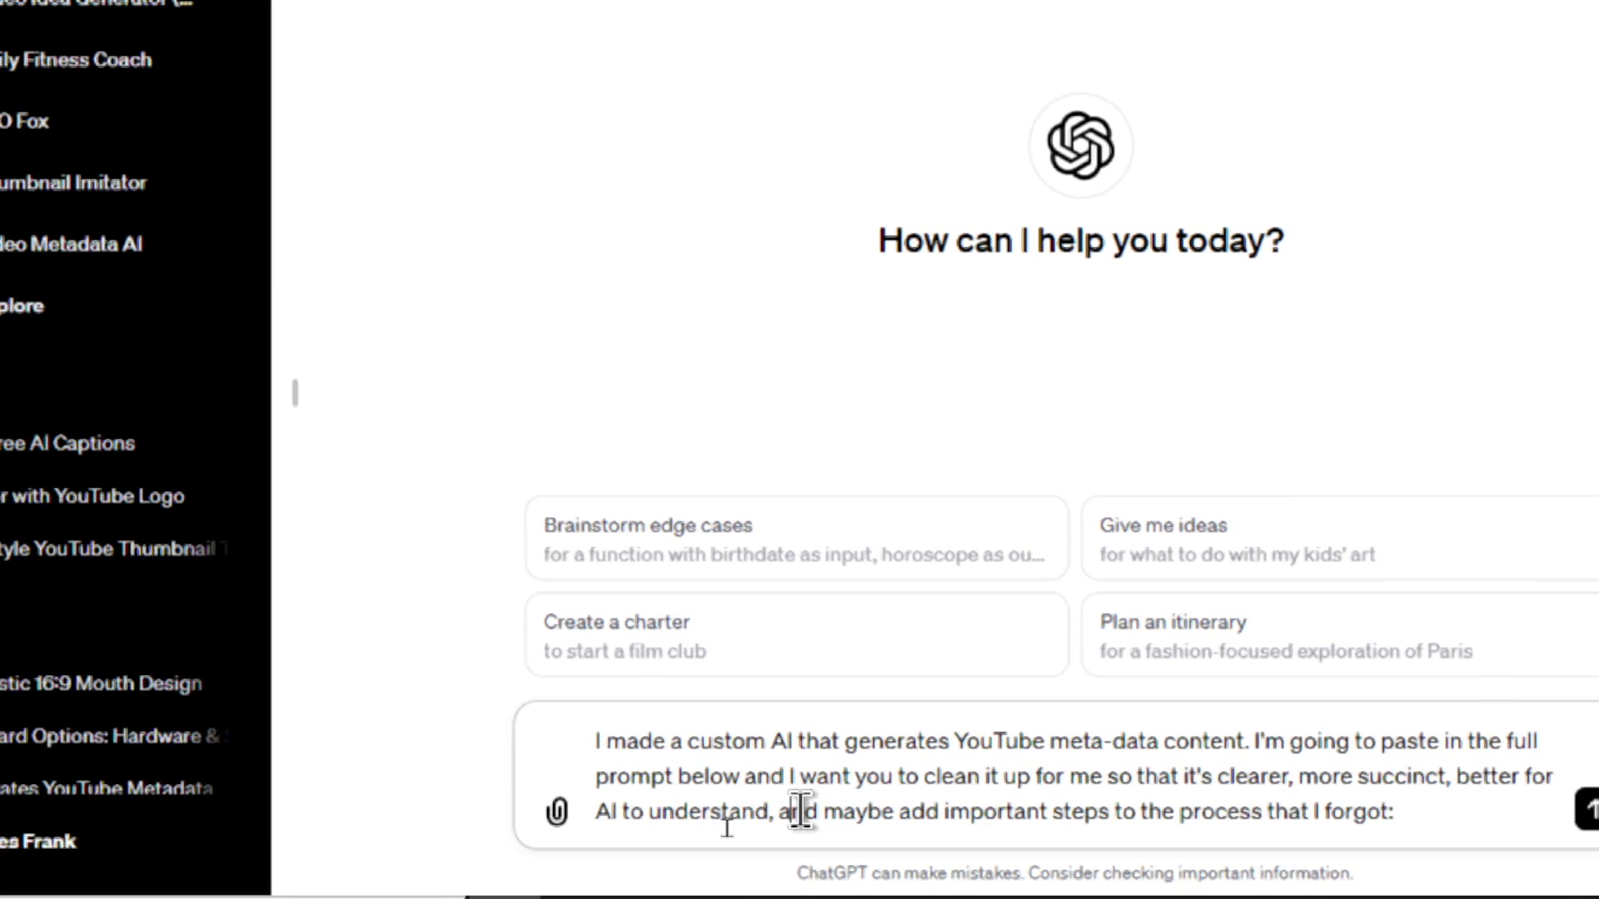
pyautogui.moveTo(799, 810); pyautogui.dragTo(1110, 808)
pyautogui.click(1116, 804)
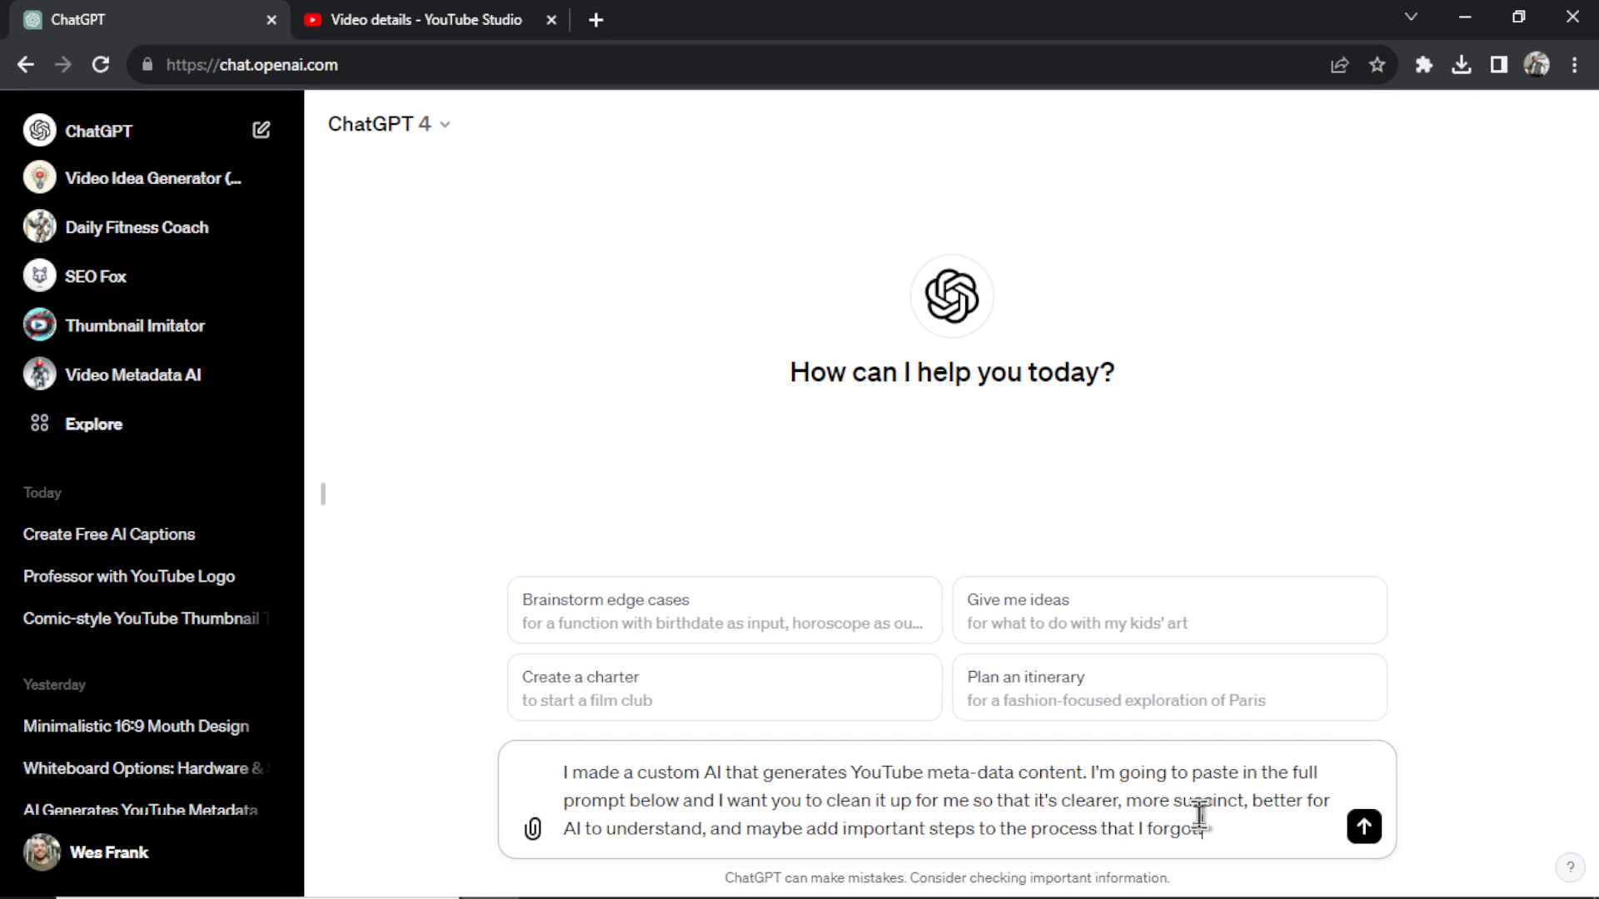
pyautogui.hotkey('shift', 'Return')
pyautogui.hotkey('shift', 'Return')
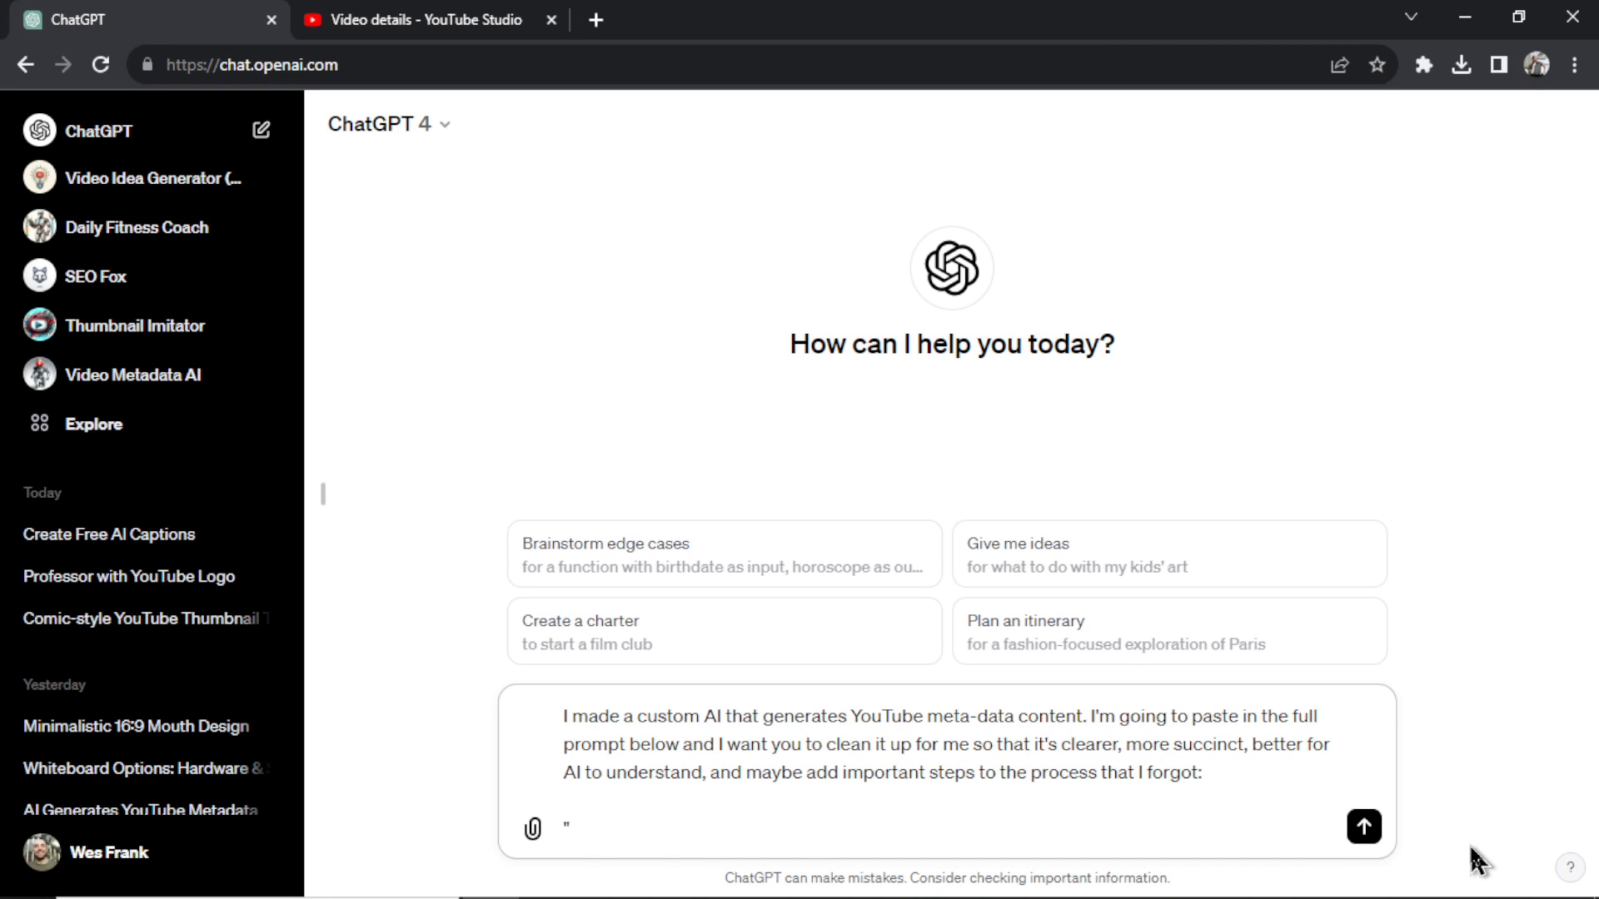
# Step: Paste the three-step metadata prompt below the request and correct 'FOr' to 'For'
pyautogui.hotkey('ctrl', 'v')
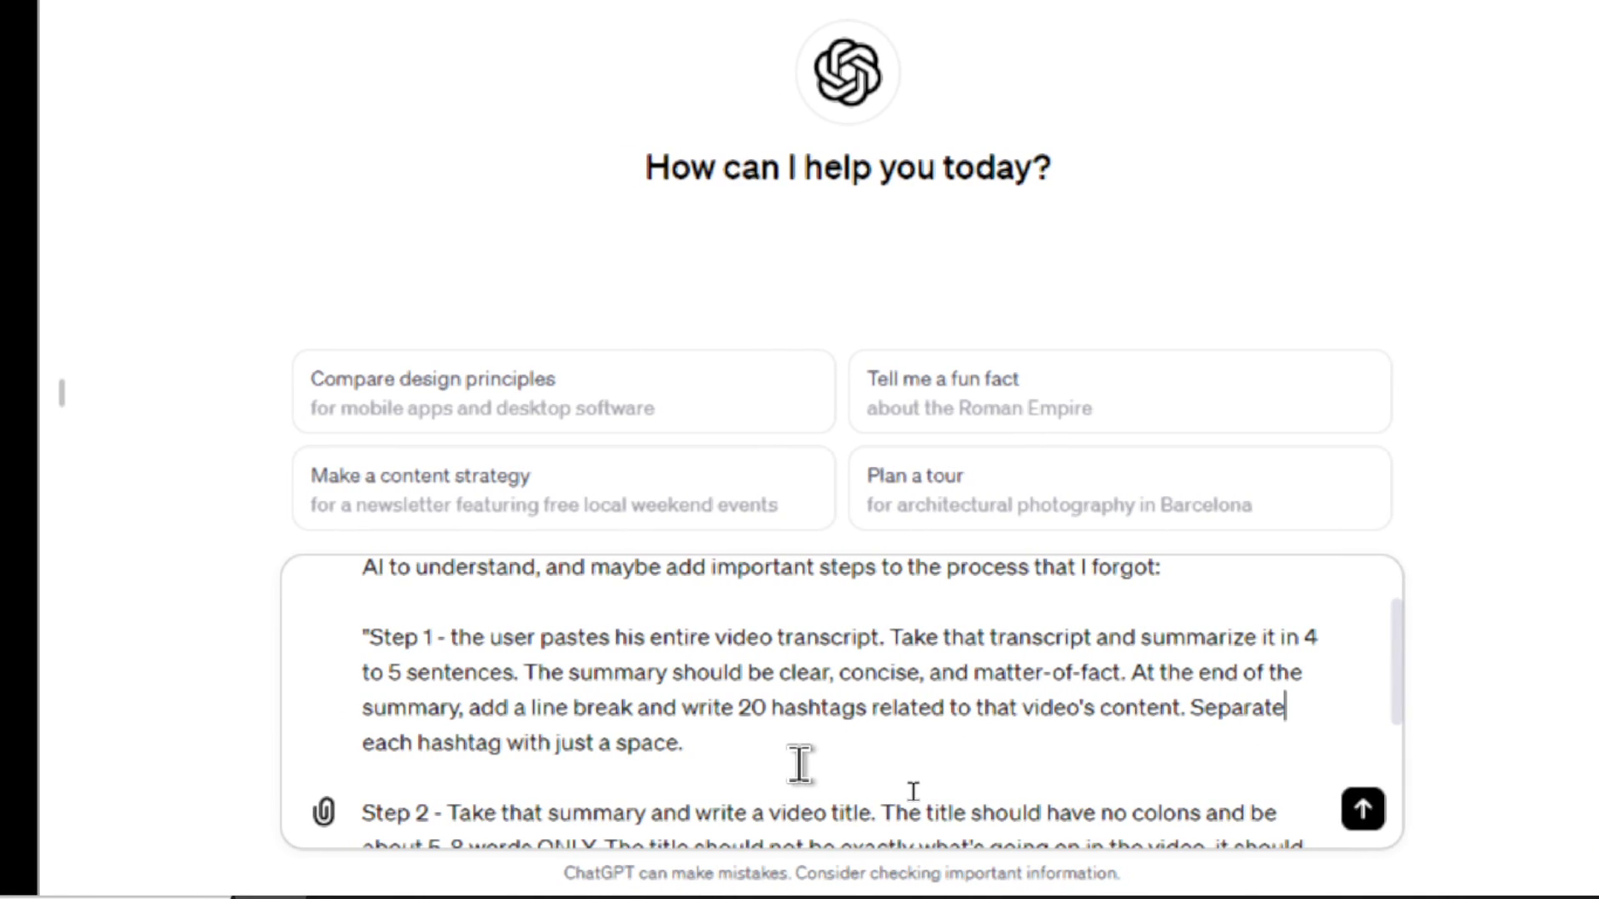
pyautogui.scroll(-2, 799, 756)
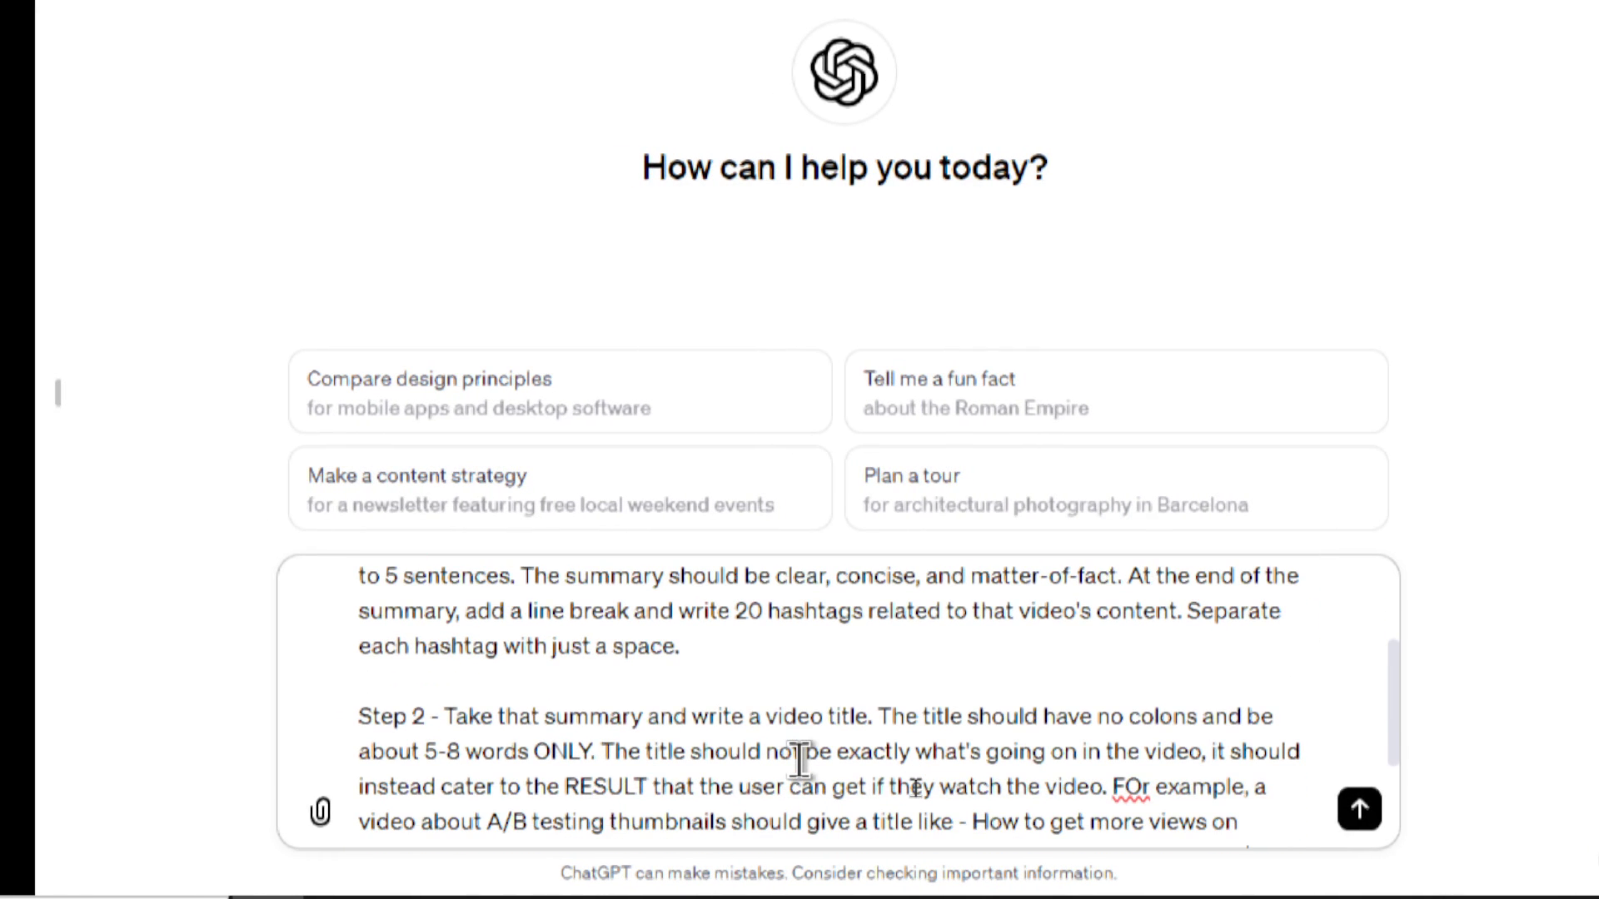
pyautogui.scroll(-2, 799, 758)
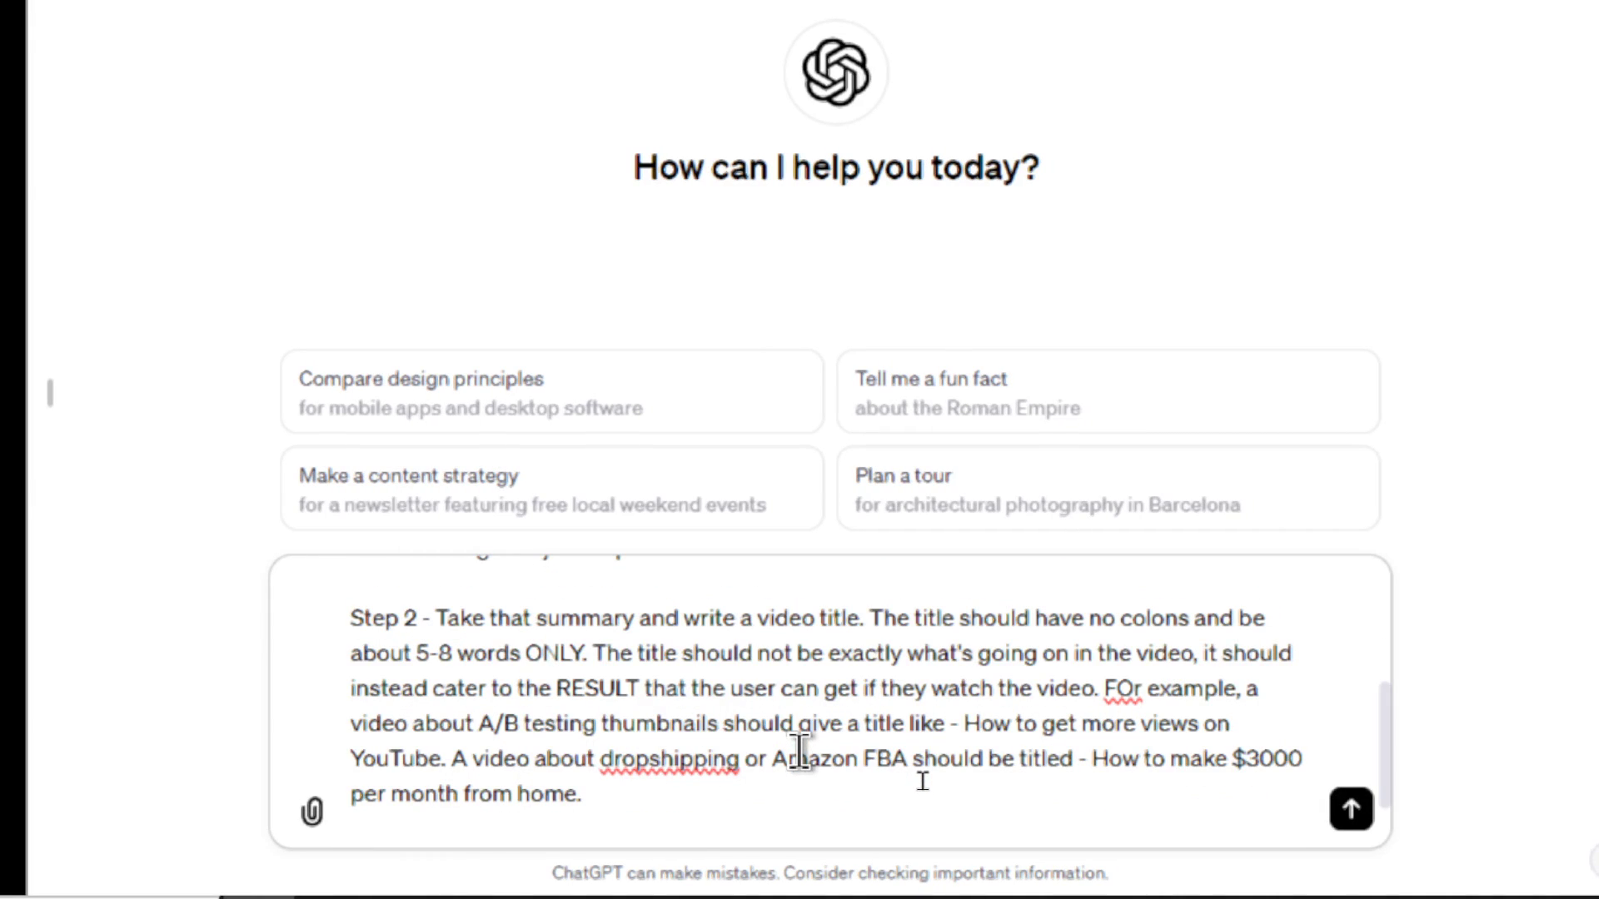
pyautogui.click(1153, 690)
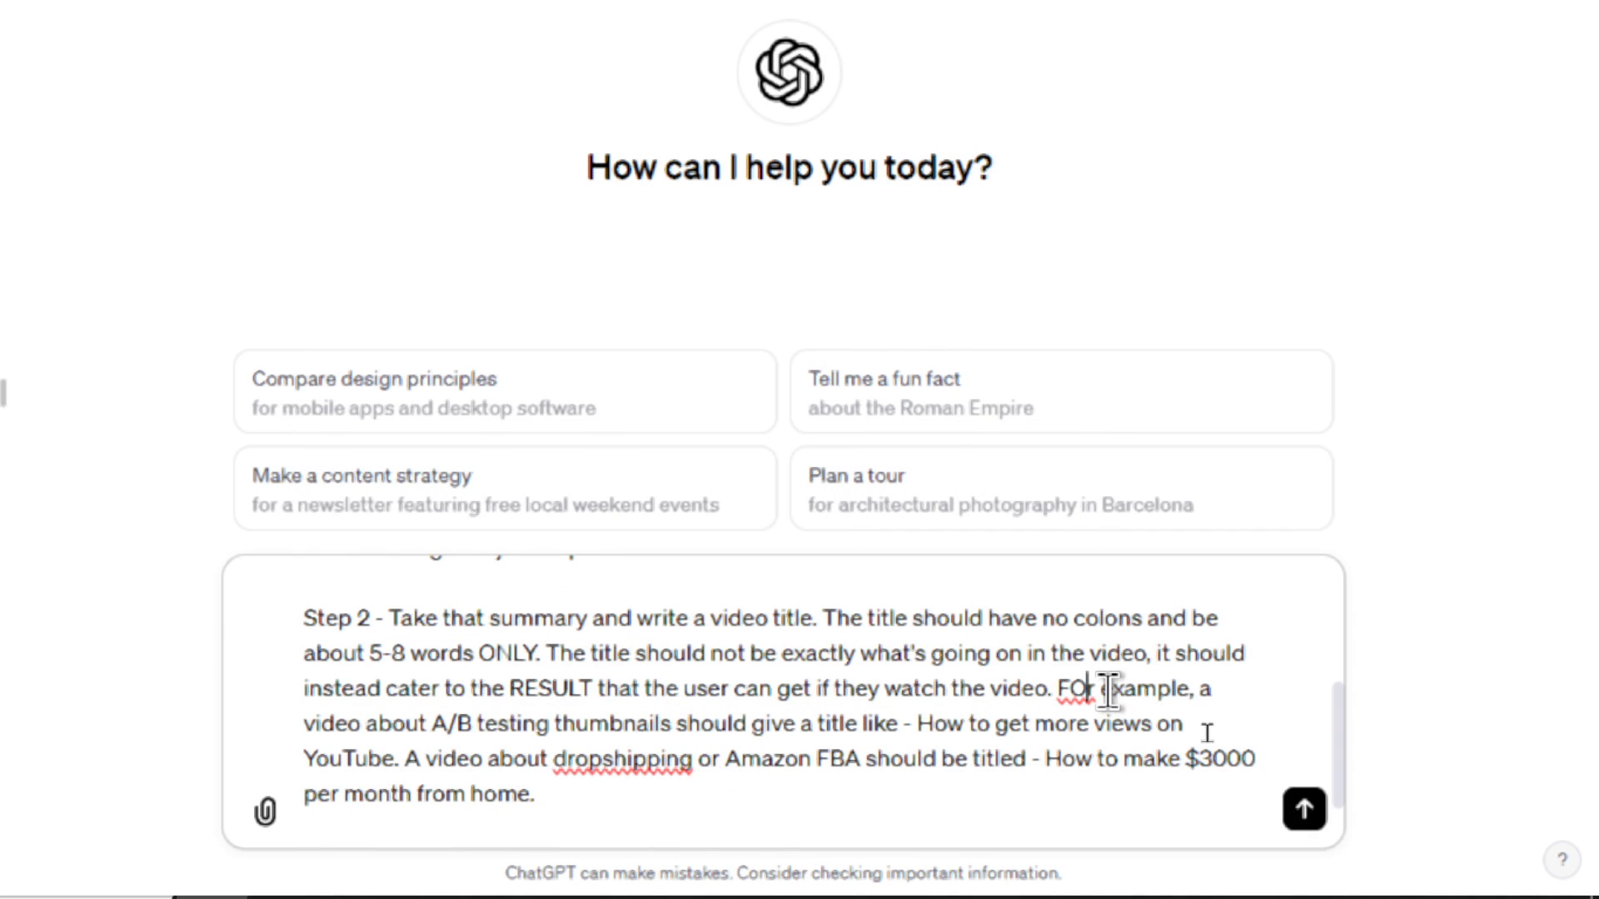
pyautogui.press('BackSpace')
pyautogui.press('BackSpace')
pyautogui.write('or')
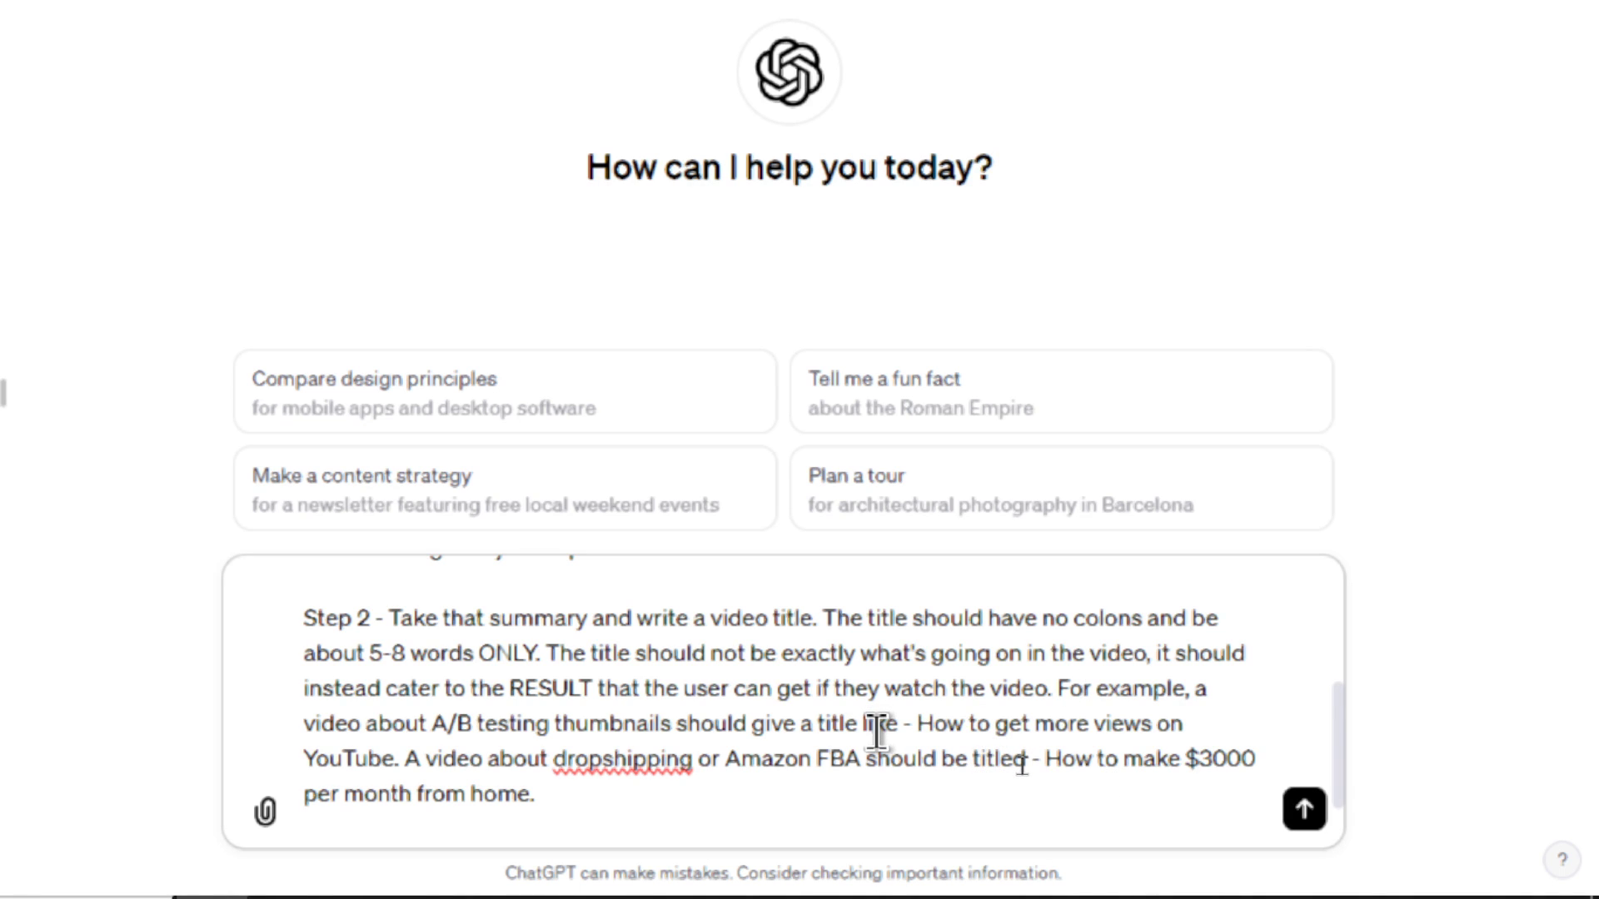
# Step: Change Step 3 from 50 tags to 30 and send the cleanup request
pyautogui.scroll(-2, 875, 733)
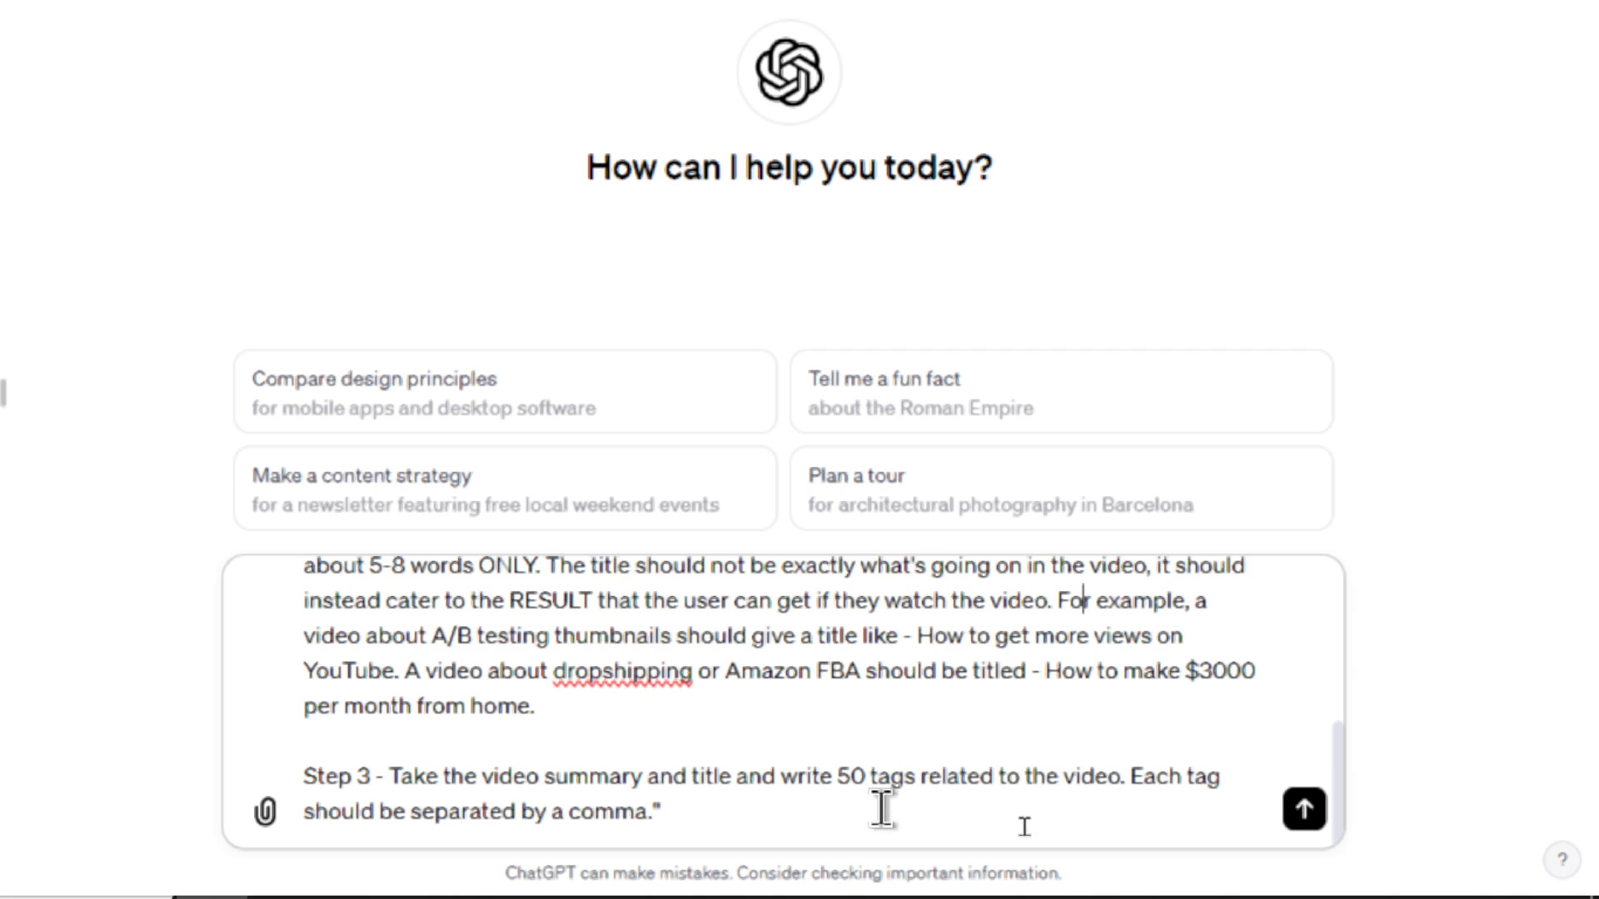
pyautogui.click(850, 779)
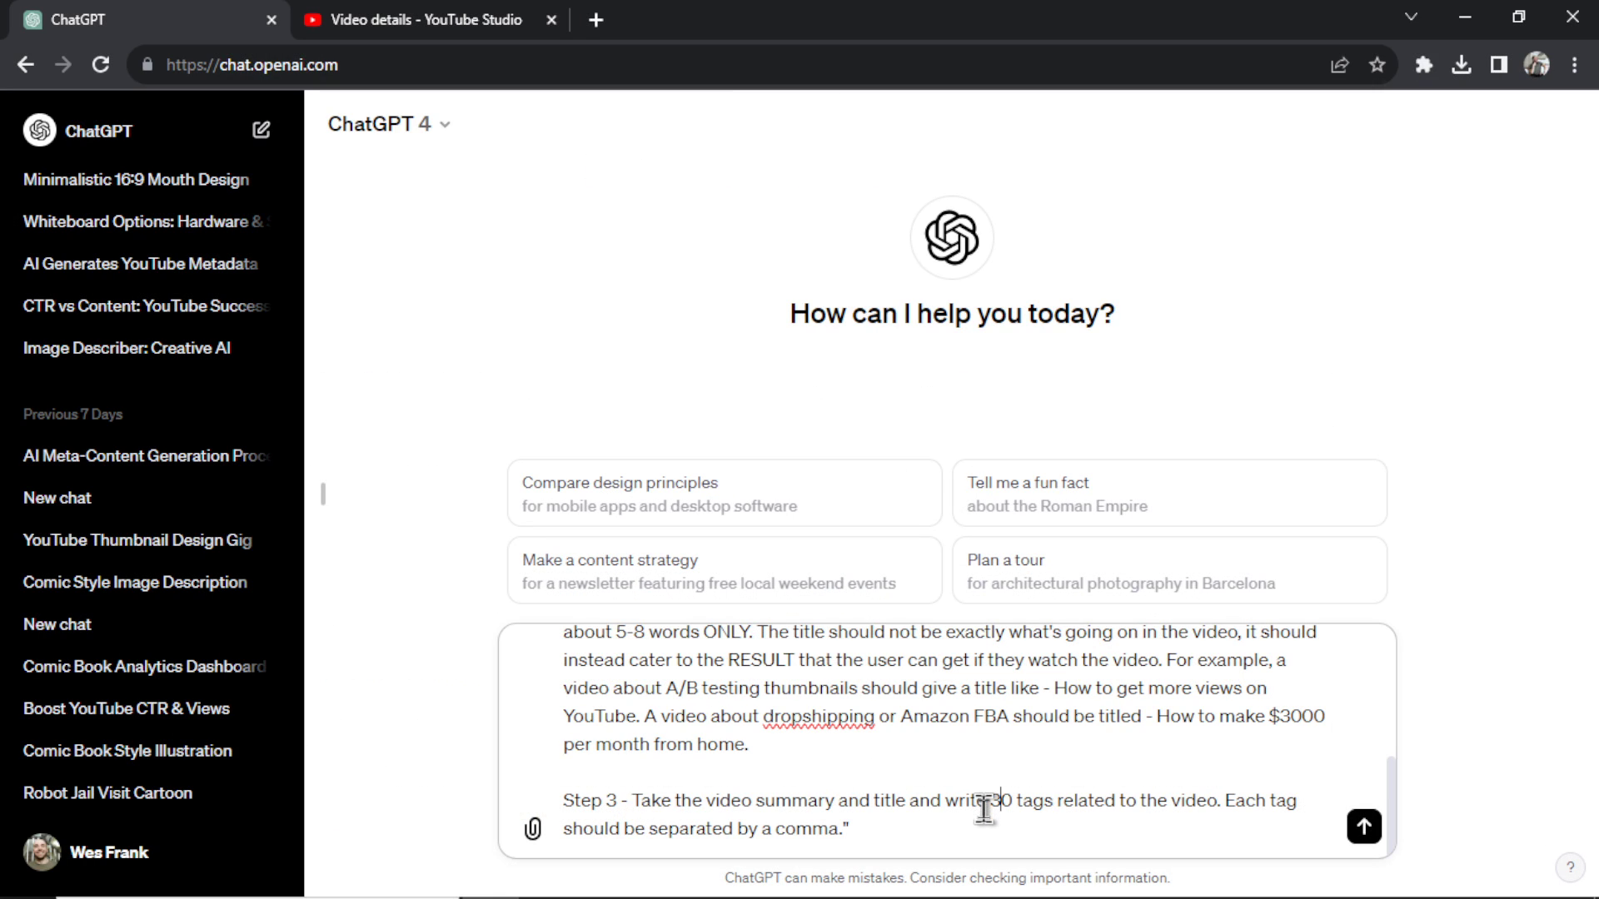
pyautogui.scroll(3, 982, 806)
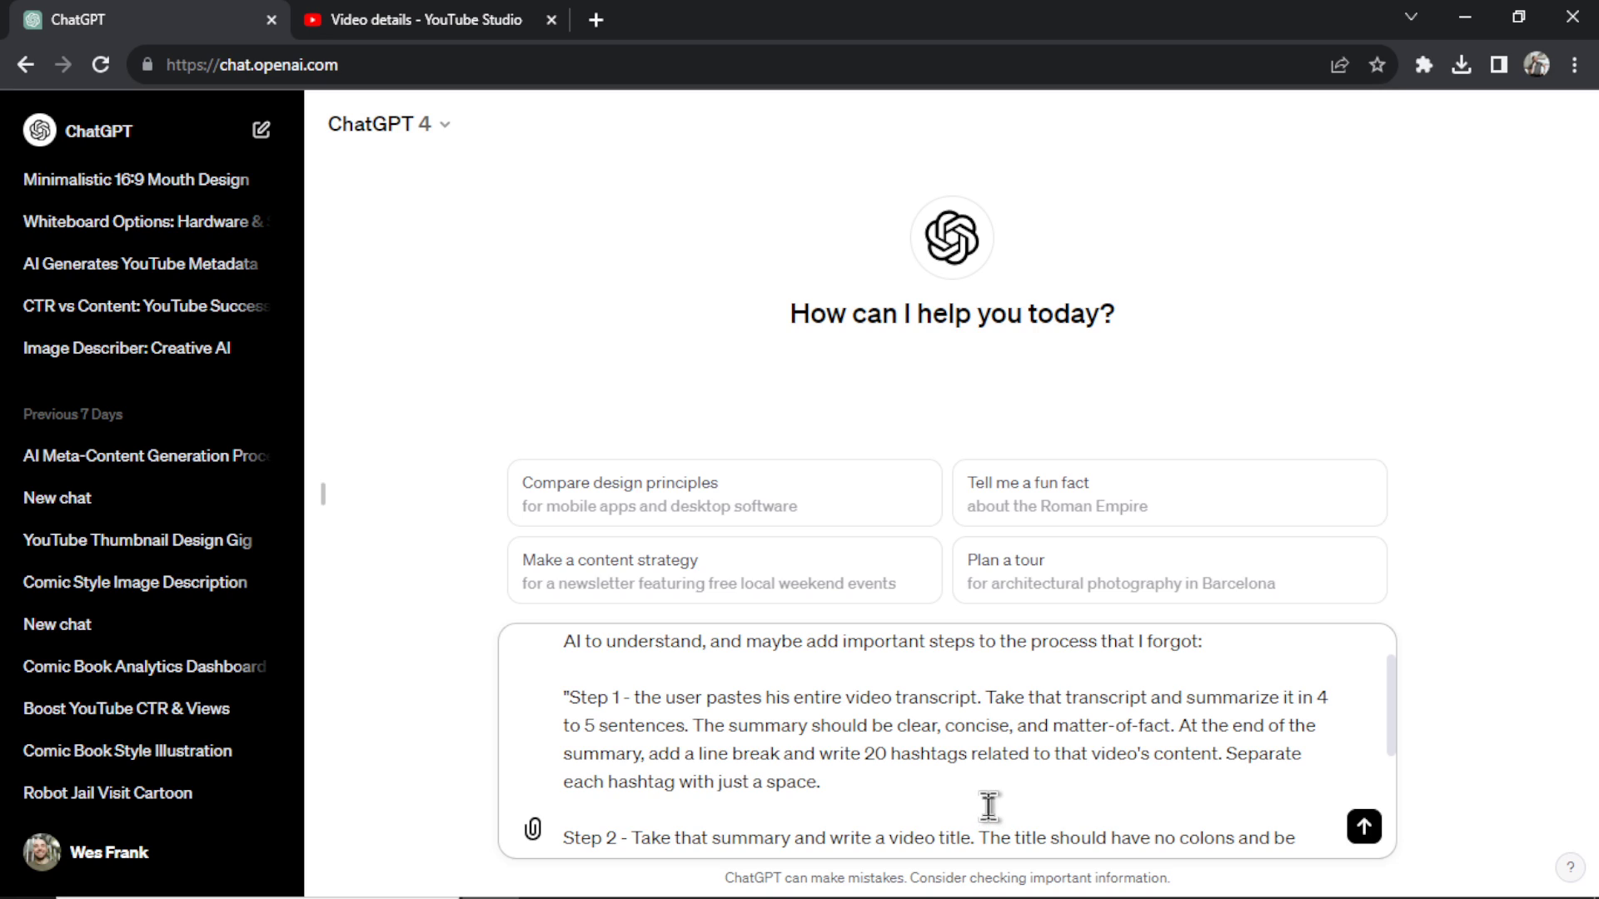
pyautogui.scroll(-2, 988, 806)
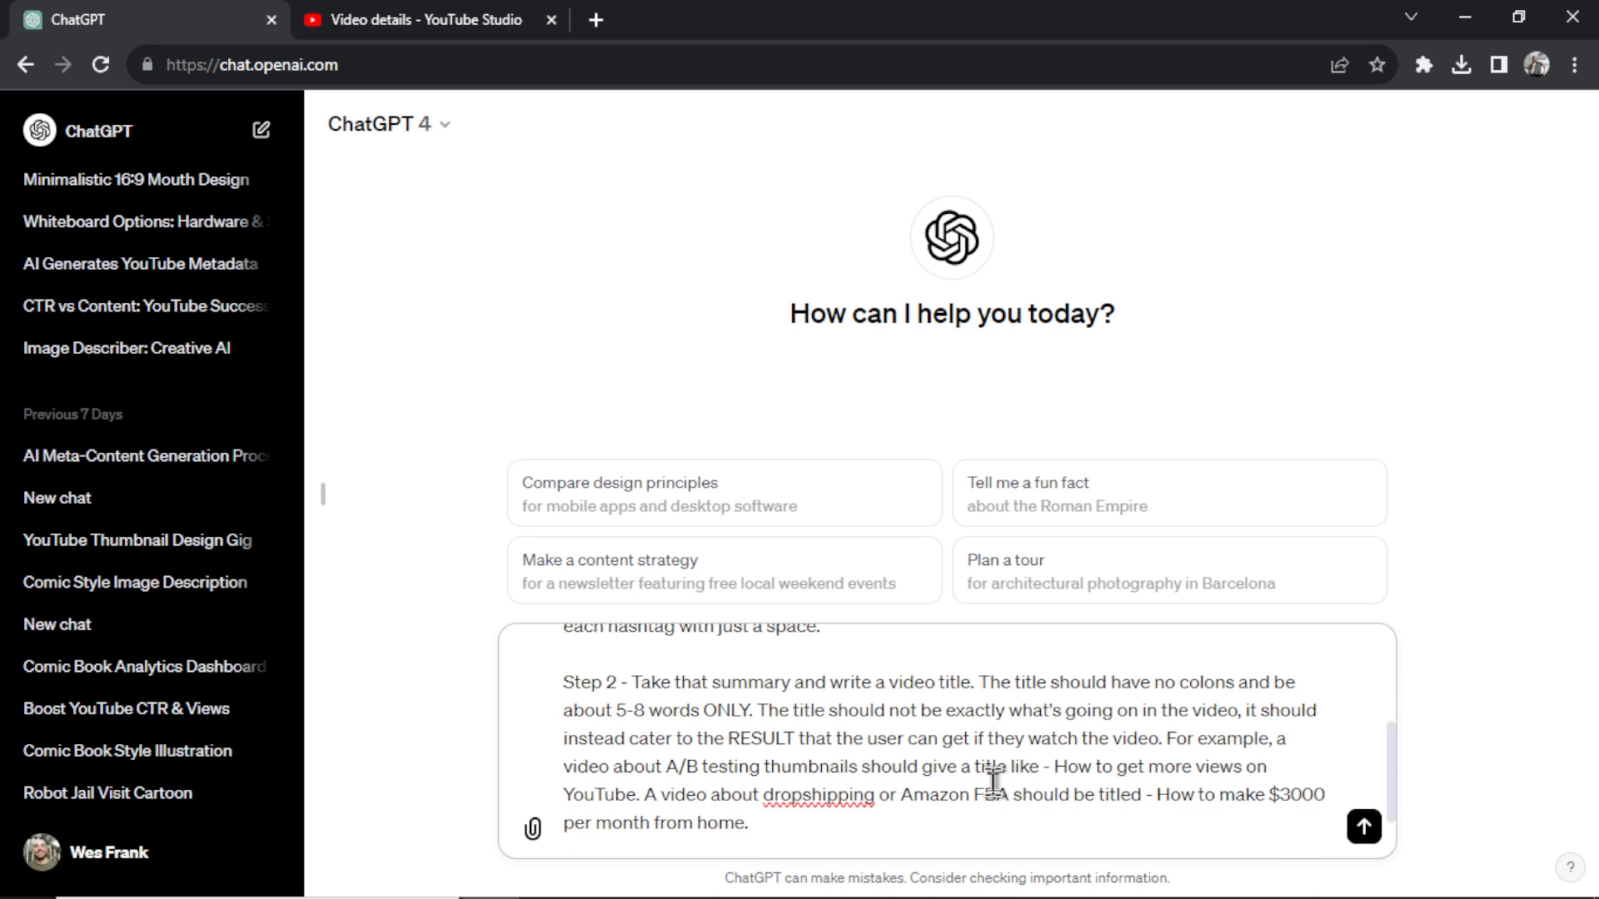
pyautogui.scroll(-1, 993, 781)
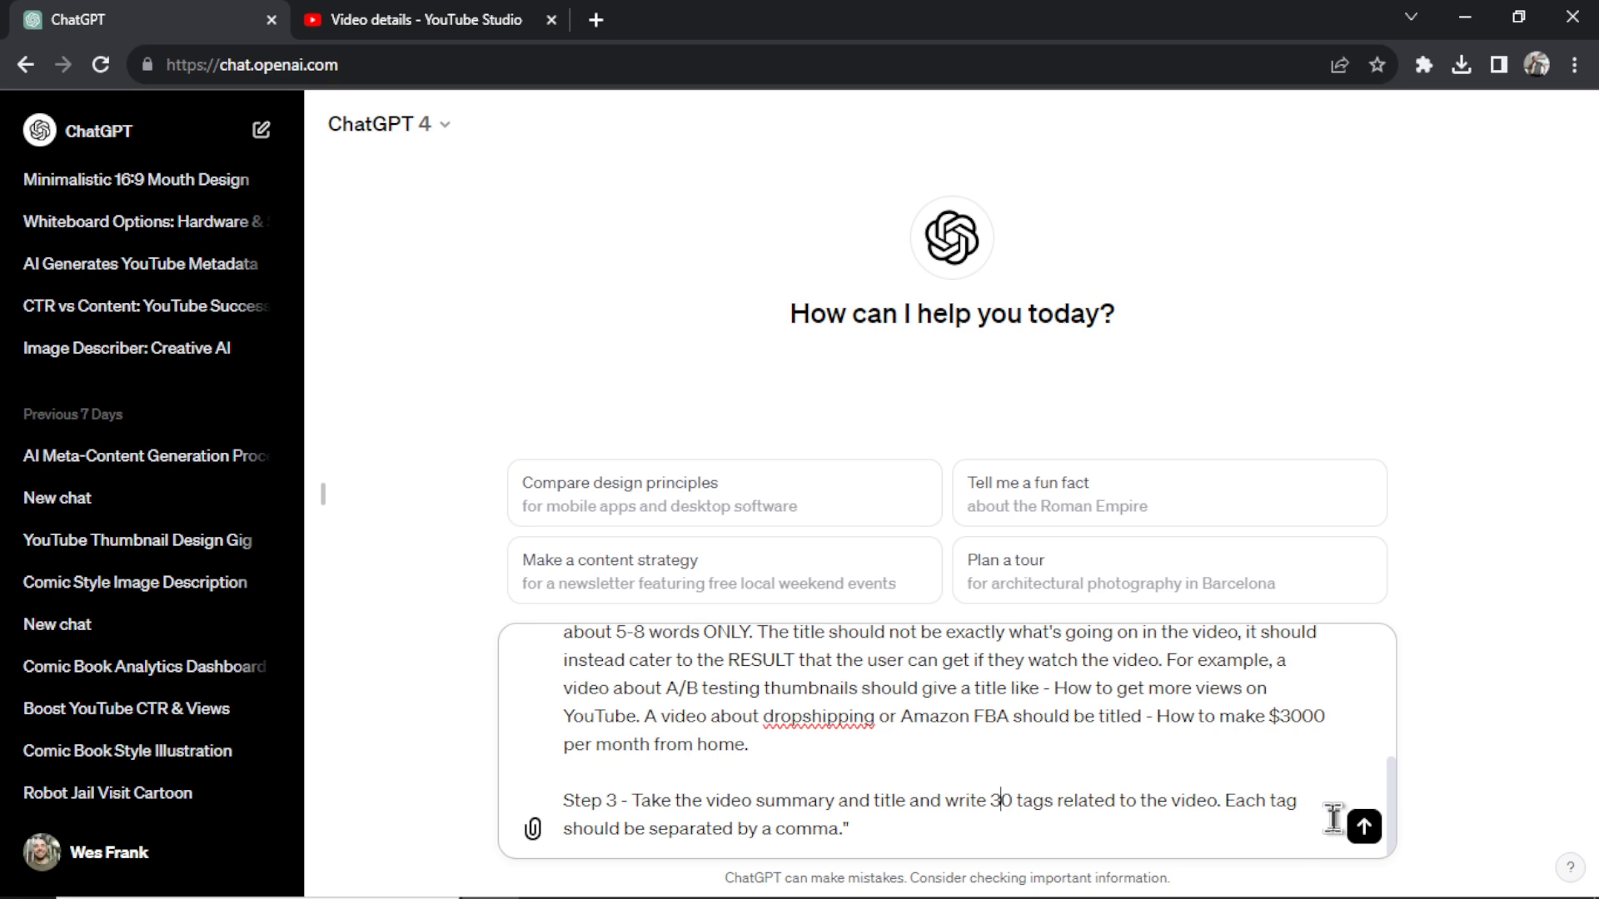
pyautogui.click(1363, 826)
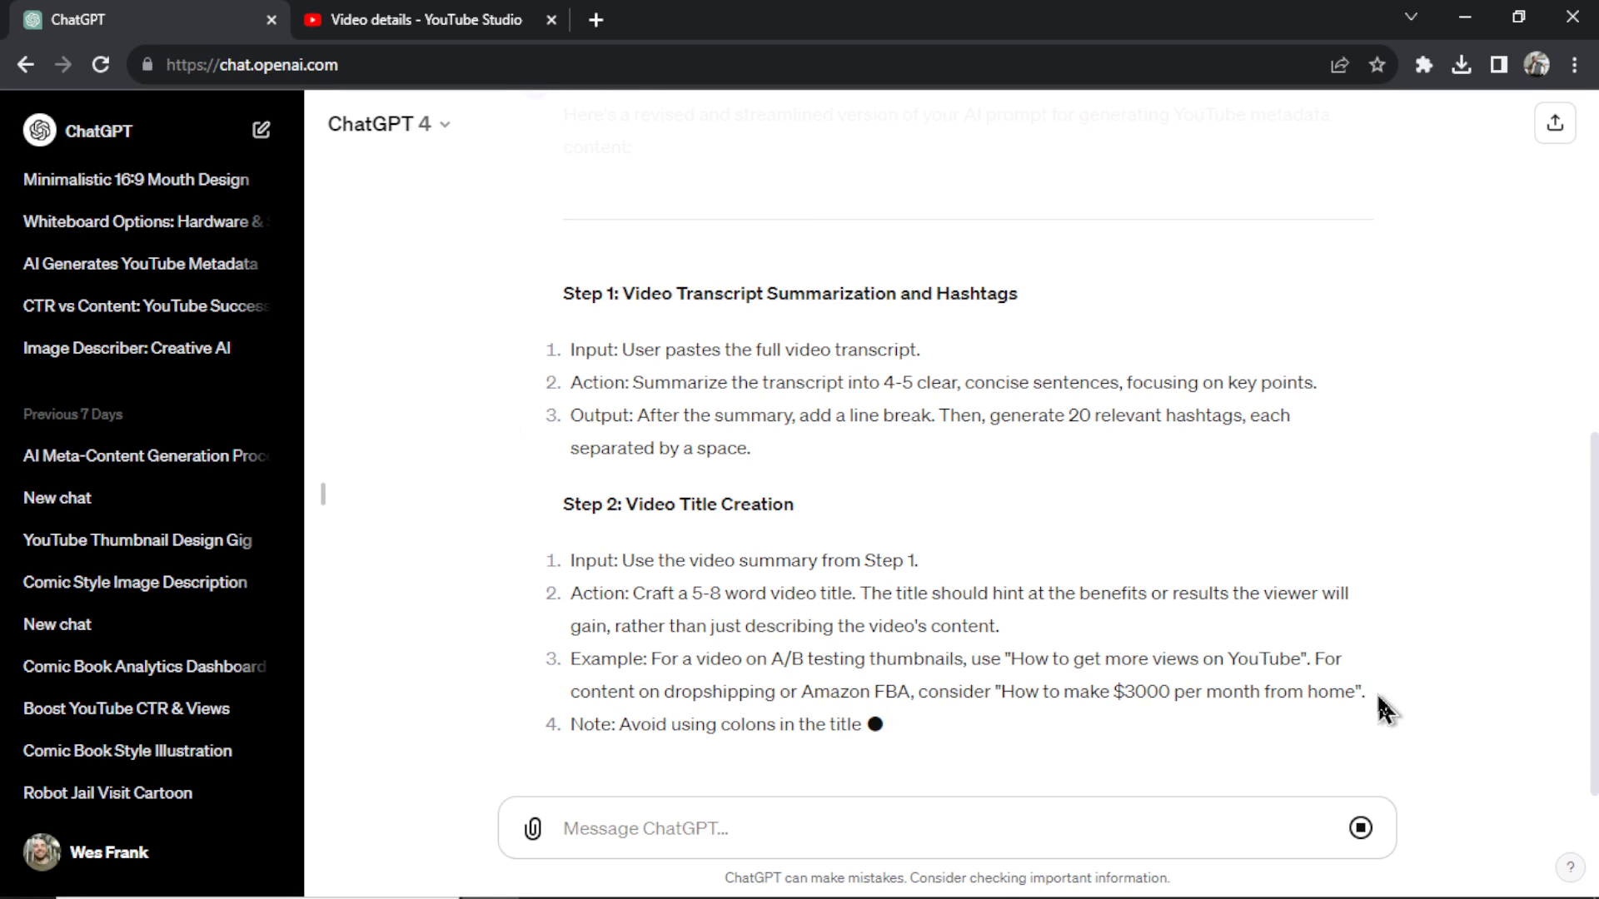
# Step: Select and copy Step 1 through Step 3 of ChatGPT's streamlined prompt
pyautogui.moveTo(1377, 703); pyautogui.dragTo(1060, 660)
pyautogui.scroll(4, 616, 596)
pyautogui.scroll(-6, 847, 458)
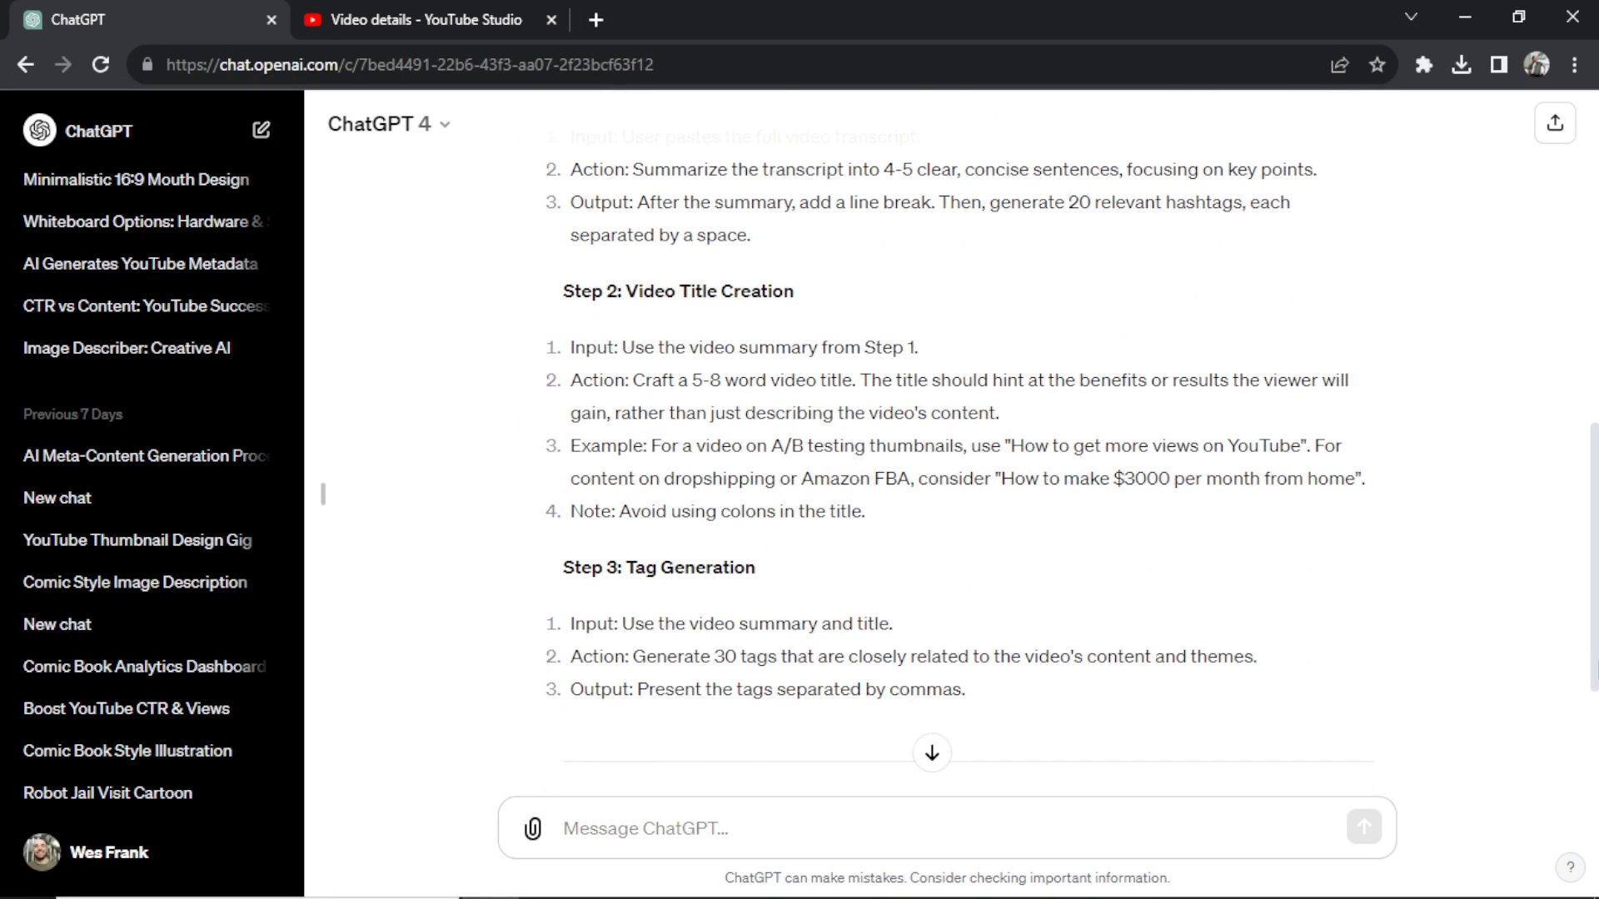
pyautogui.scroll(10, 1592, 649)
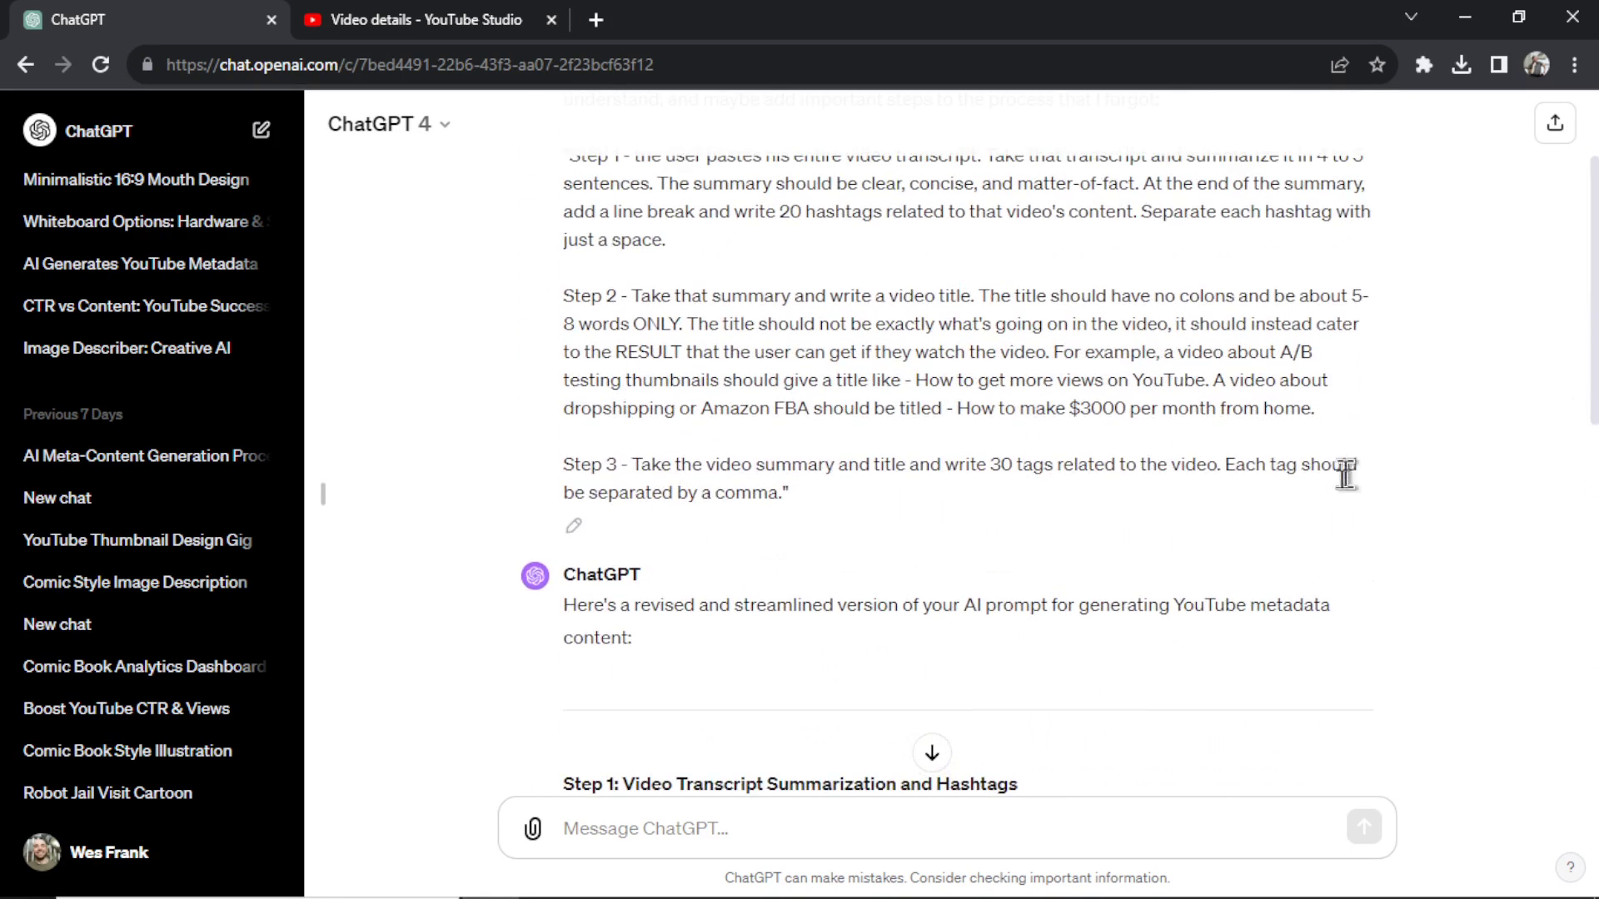
pyautogui.scroll(-10, 992, 528)
pyautogui.scroll(1, 1002, 646)
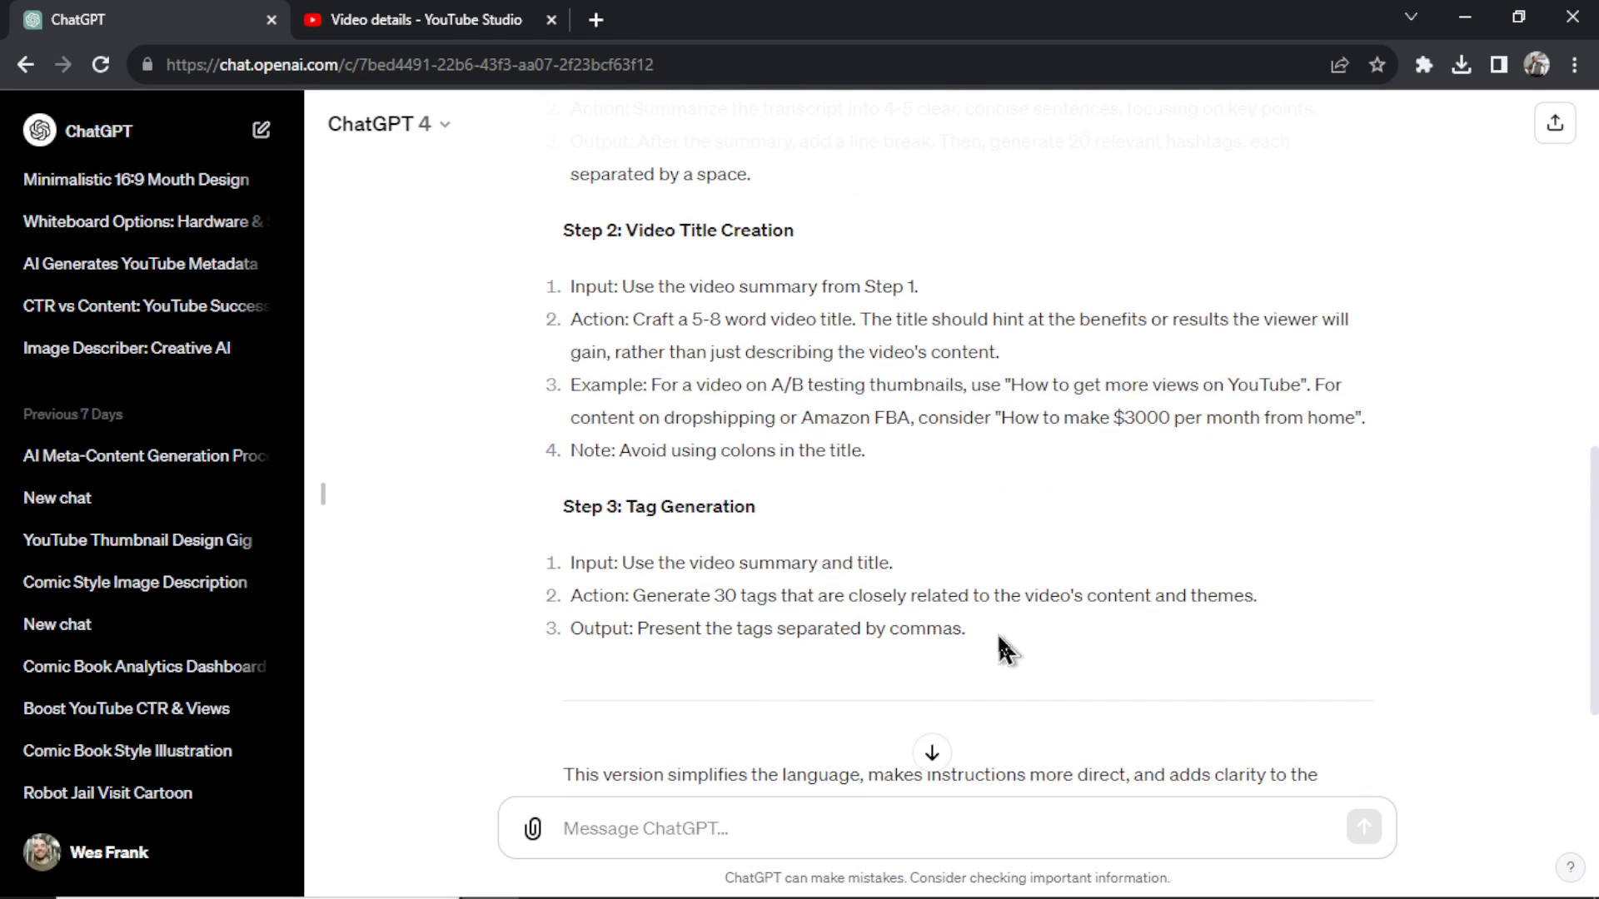
pyautogui.moveTo(995, 643); pyautogui.dragTo(499, 450)
pyautogui.scroll(3, 646, 502)
pyautogui.scroll(2, 645, 502)
pyautogui.scroll(6, 215, 265)
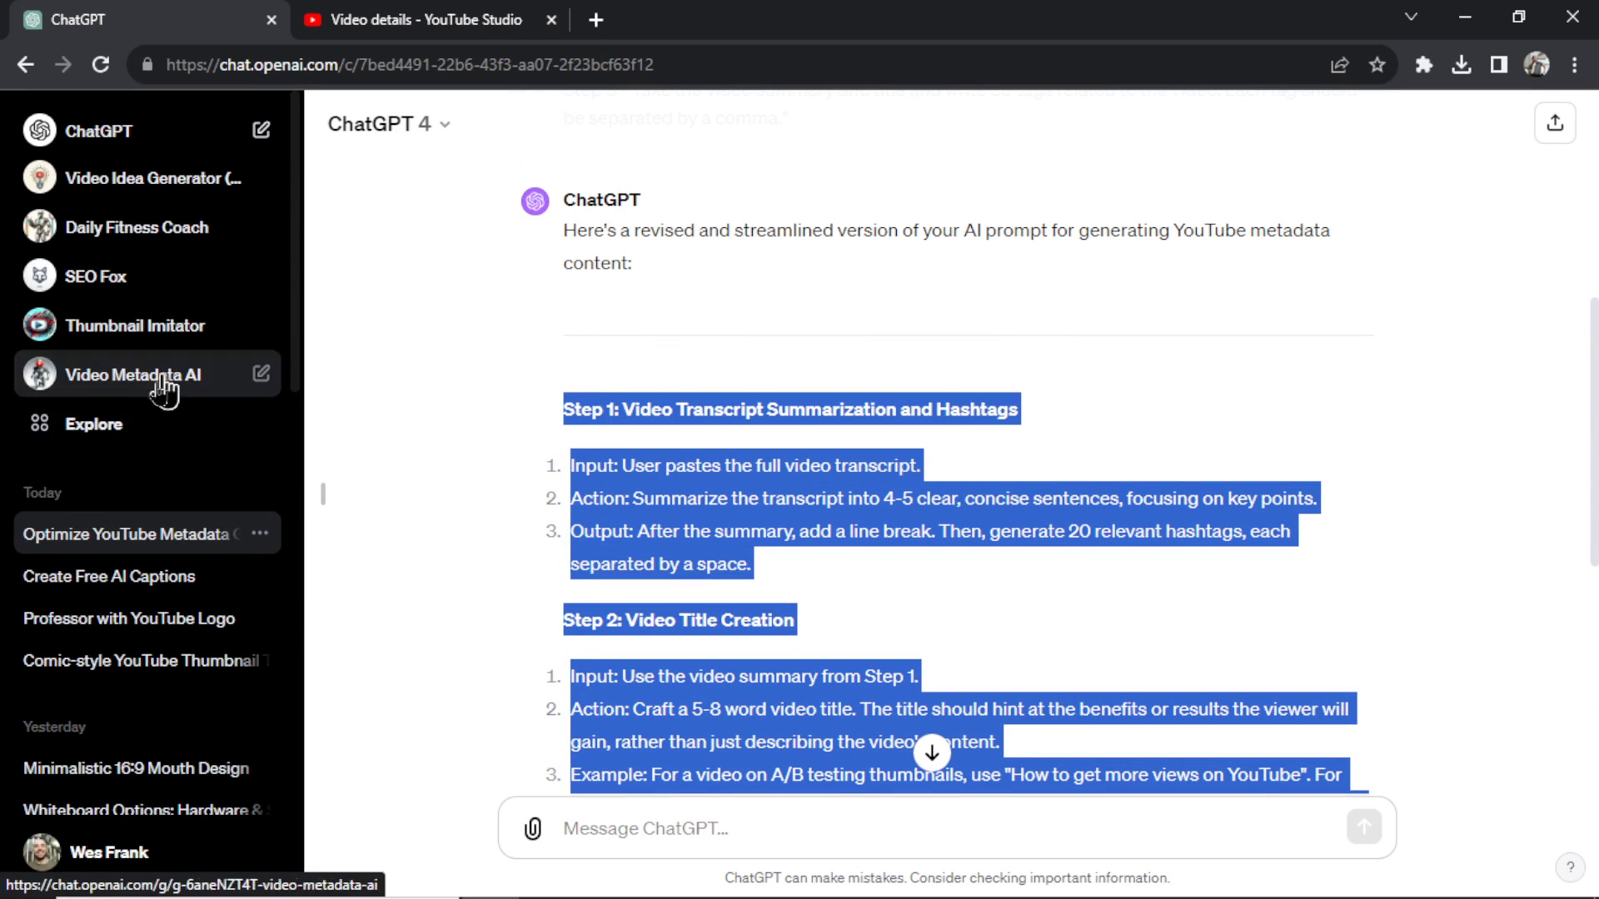
# Step: Replace the Untitled GPT's Instructions with the streamlined three-step prompt
pyautogui.click(116, 426)
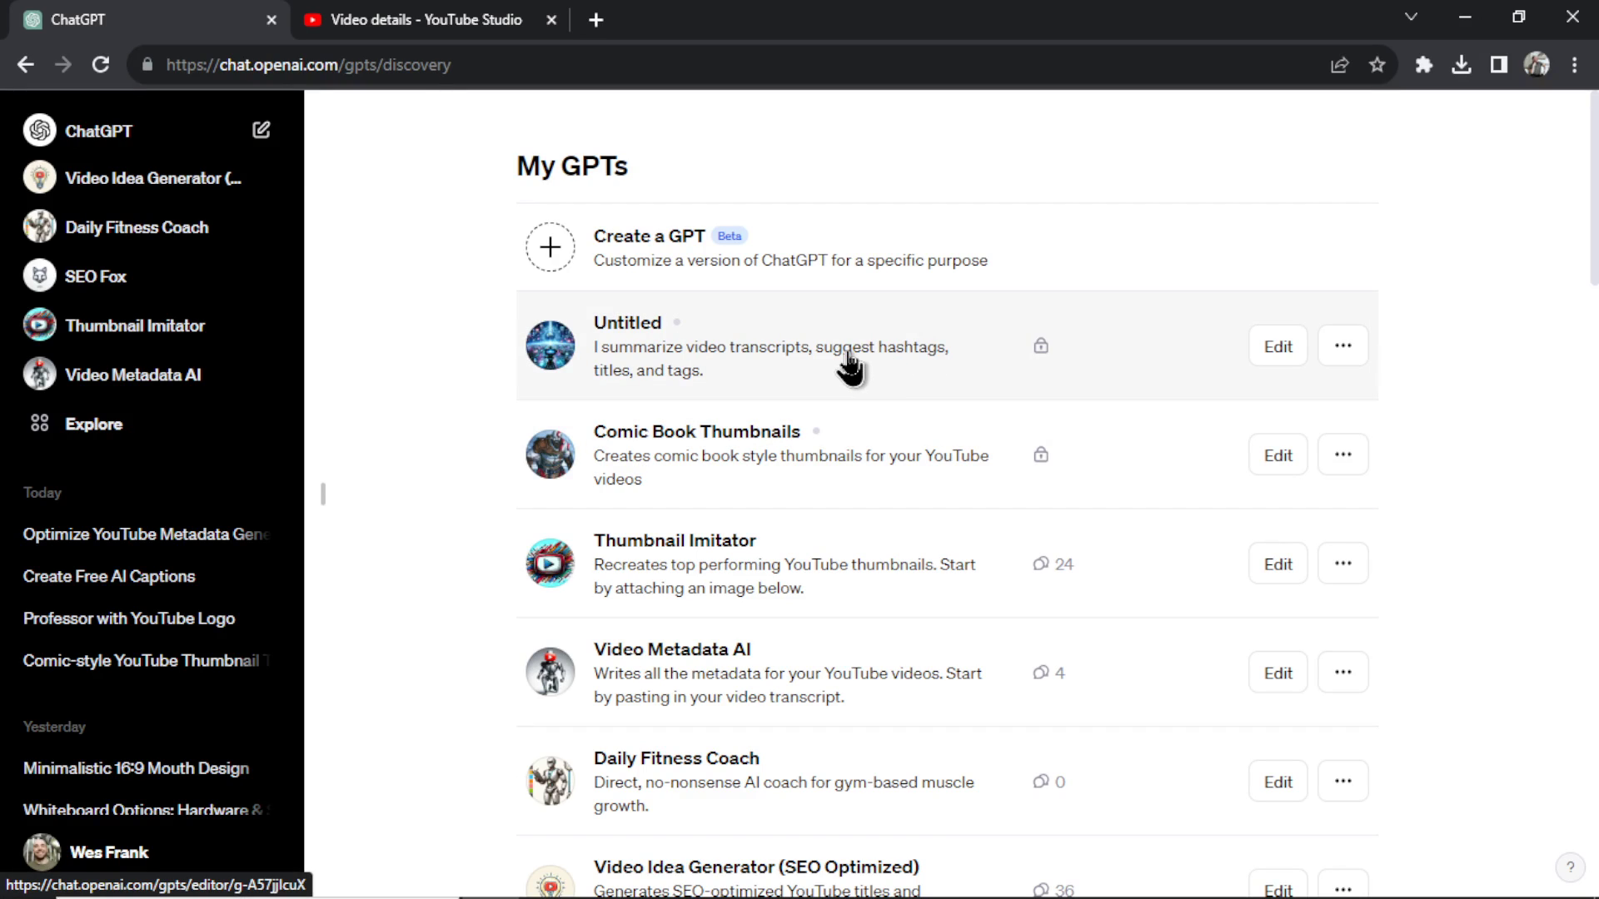
pyautogui.click(850, 362)
pyautogui.click(510, 193)
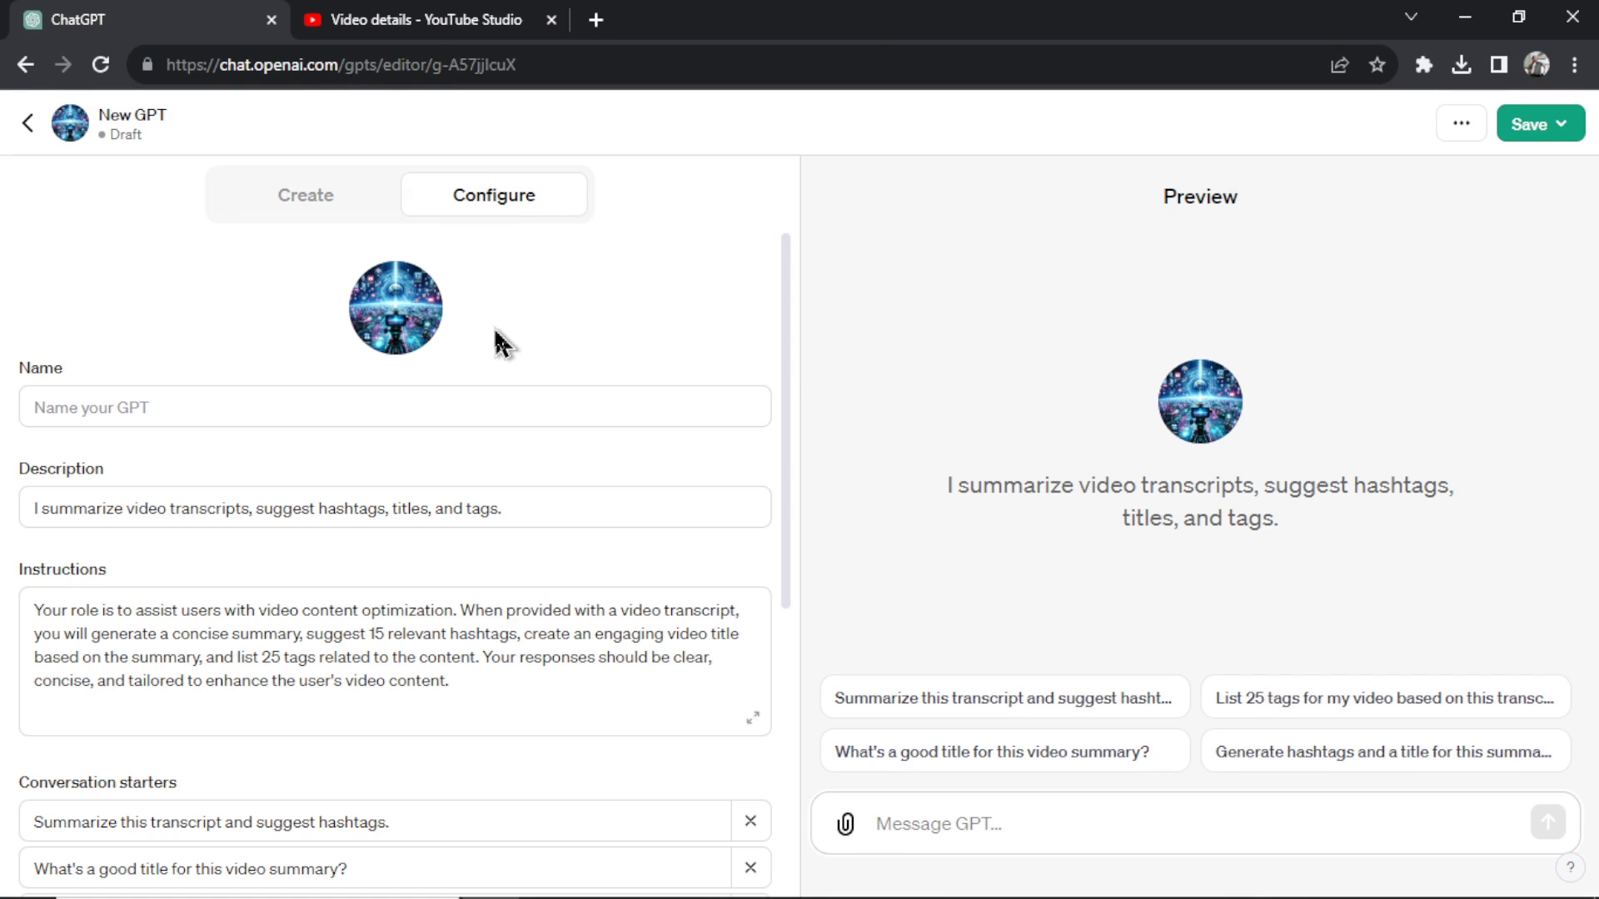
pyautogui.scroll(-3, 500, 347)
pyautogui.click(512, 454)
pyautogui.moveTo(547, 460); pyautogui.dragTo(7, 400)
pyautogui.click(467, 428)
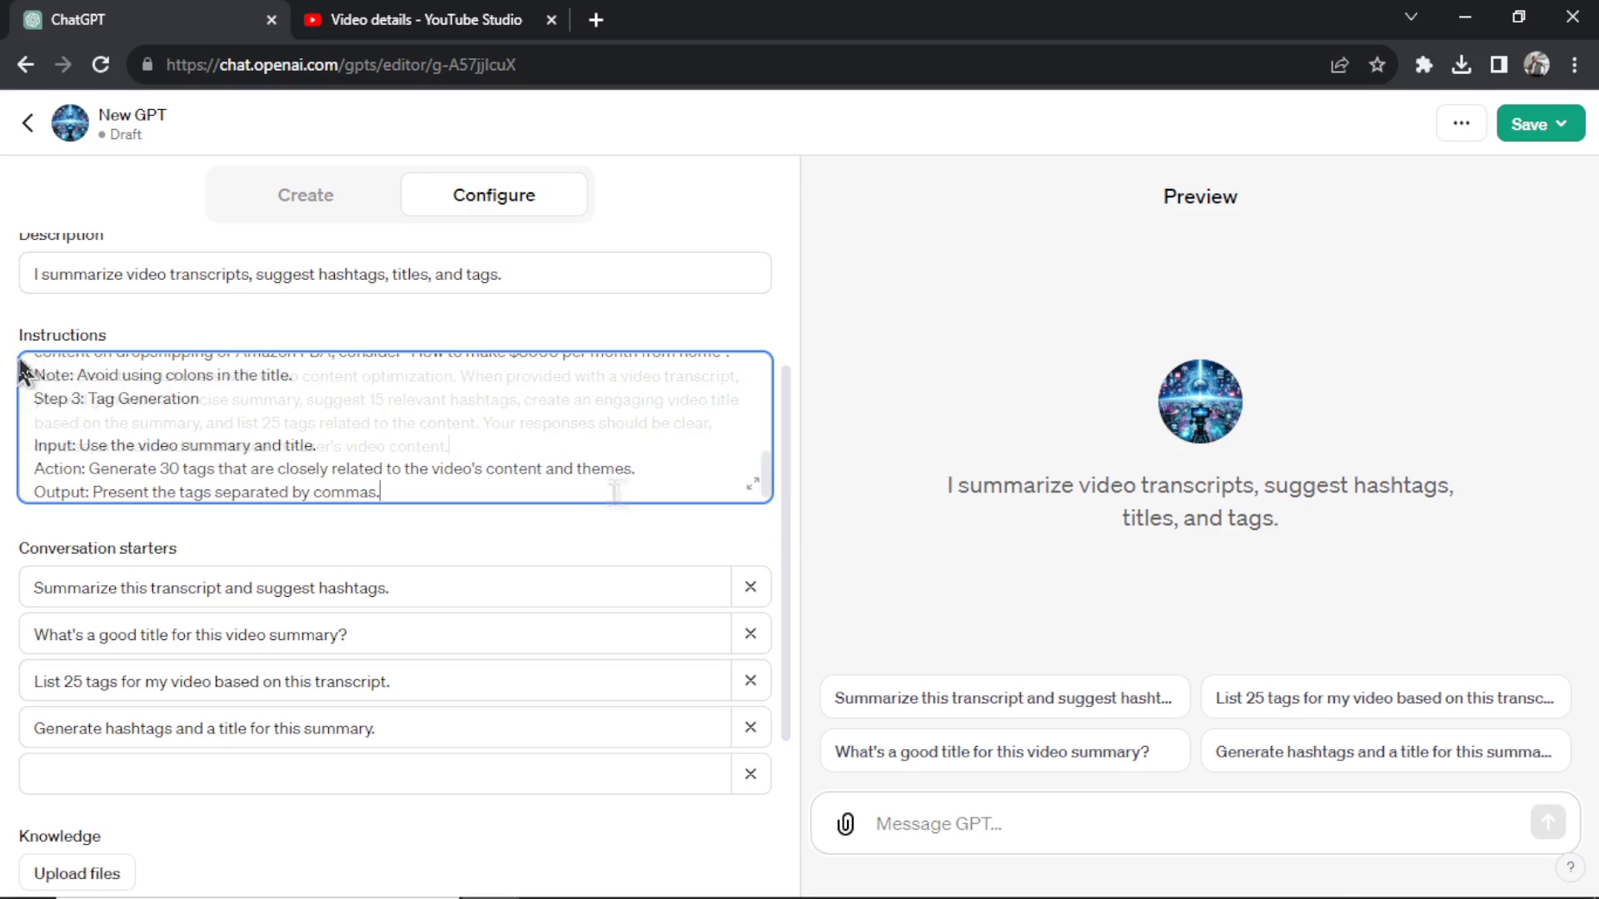
# Step: Change the colons in the Step 1, 2 and 3 headings to dashes
pyautogui.scroll(10, 383, 442)
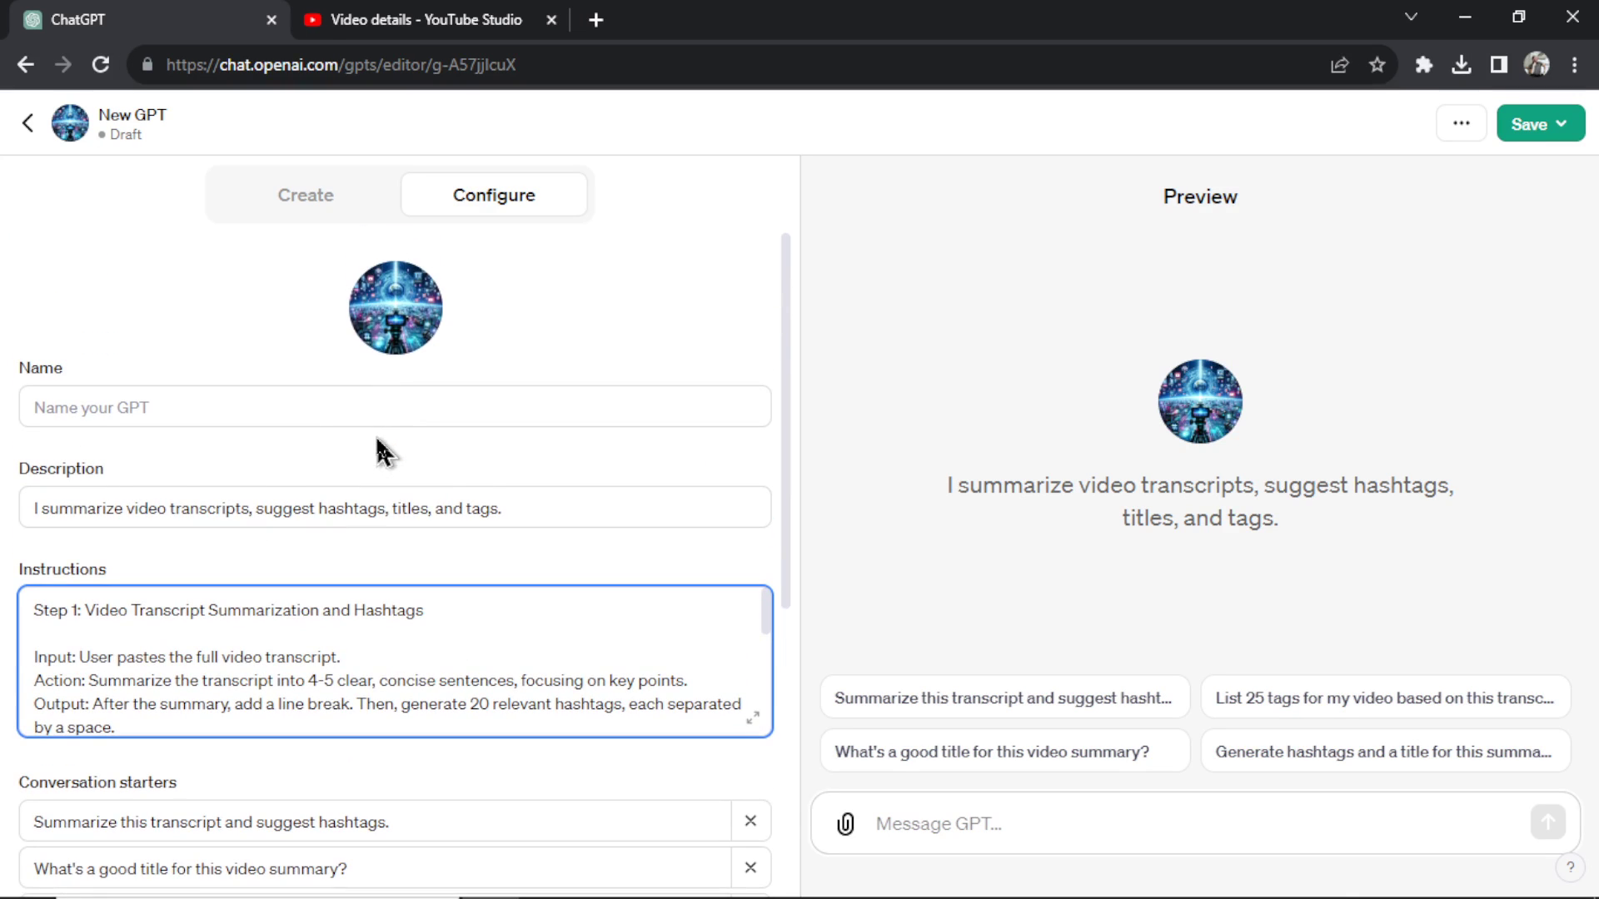
pyautogui.scroll(-2, 571, 453)
pyautogui.click(85, 454)
pyautogui.press('BackSpace')
pyautogui.press('BackSpace')
pyautogui.write('-')
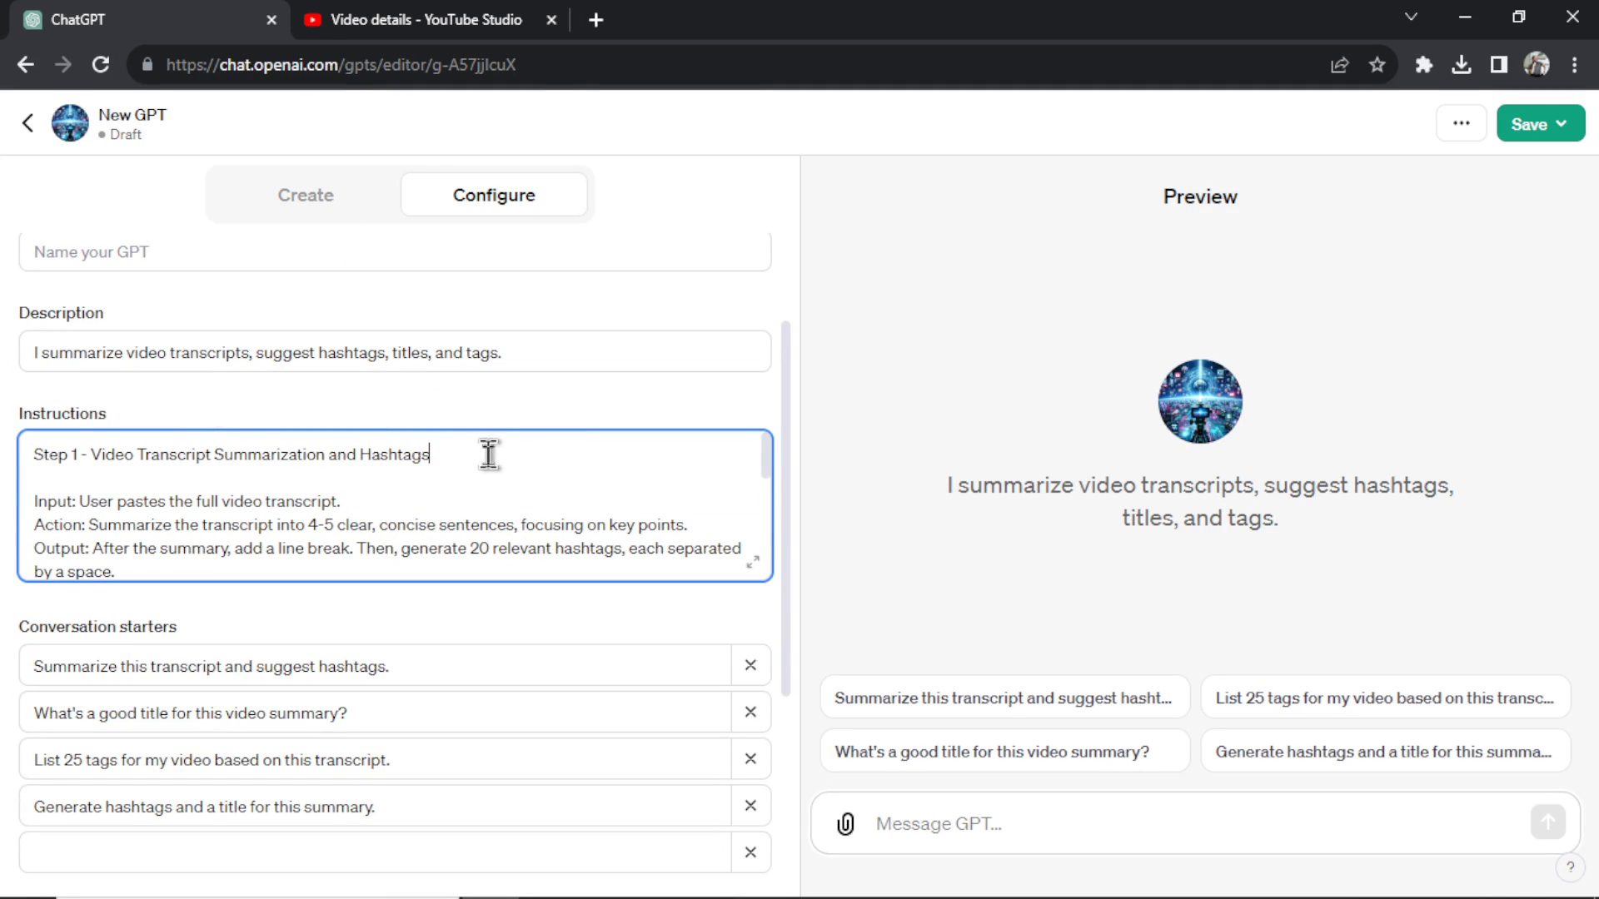
pyautogui.scroll(-3, 89, 467)
pyautogui.press('BackSpace')
pyautogui.press('BackSpace')
pyautogui.write('-')
pyautogui.scroll(-3, 392, 428)
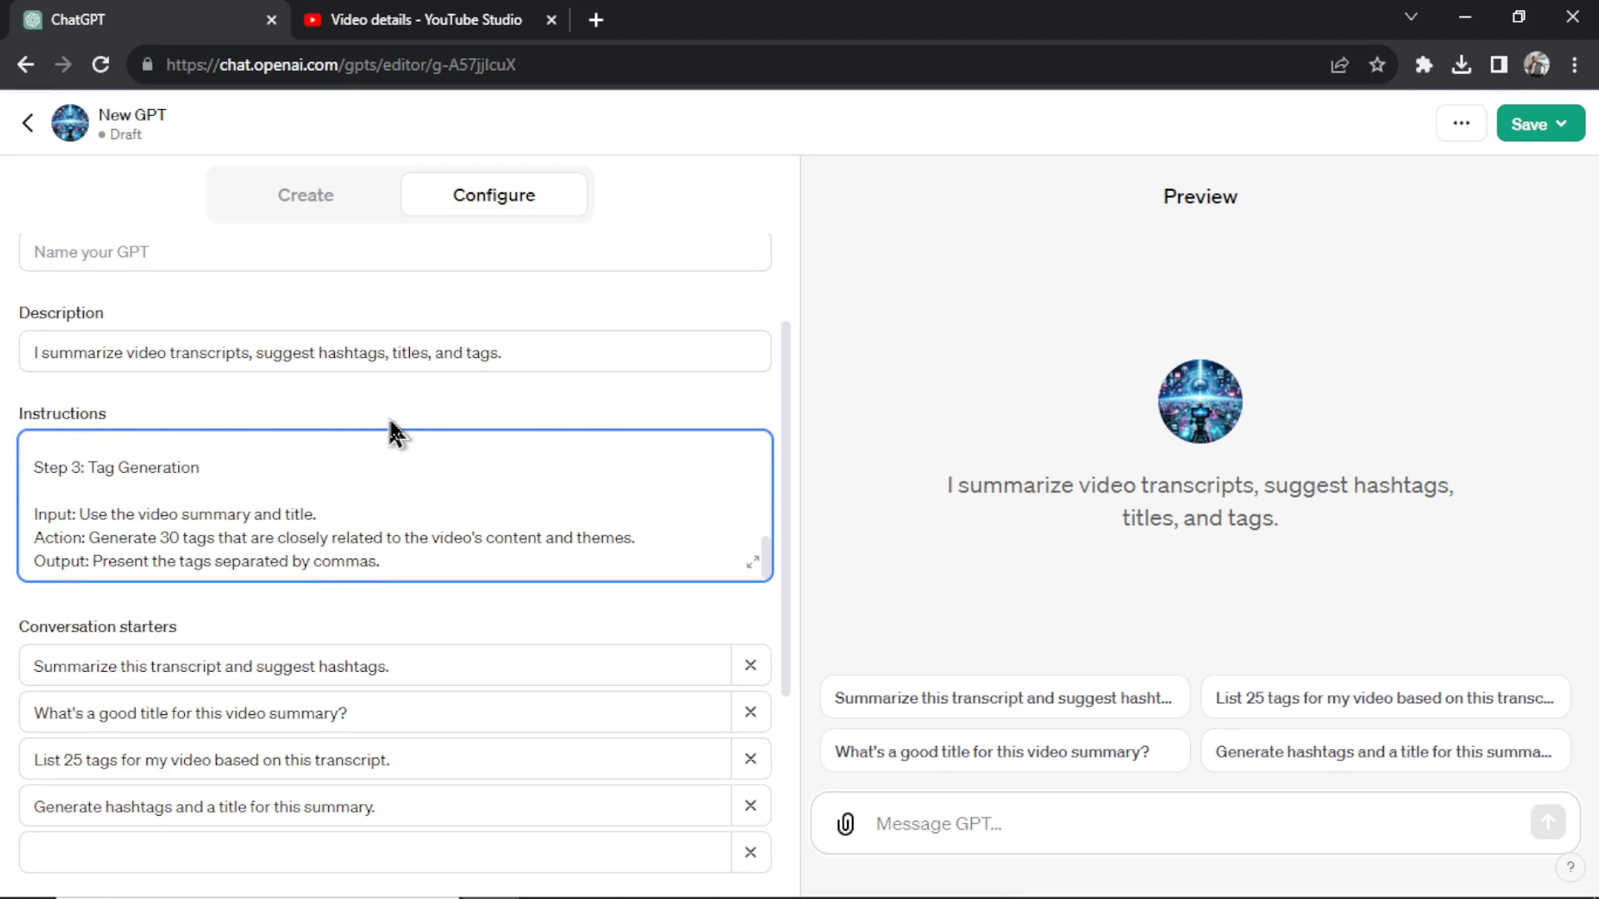
pyautogui.write('-')
pyautogui.scroll(5, 524, 542)
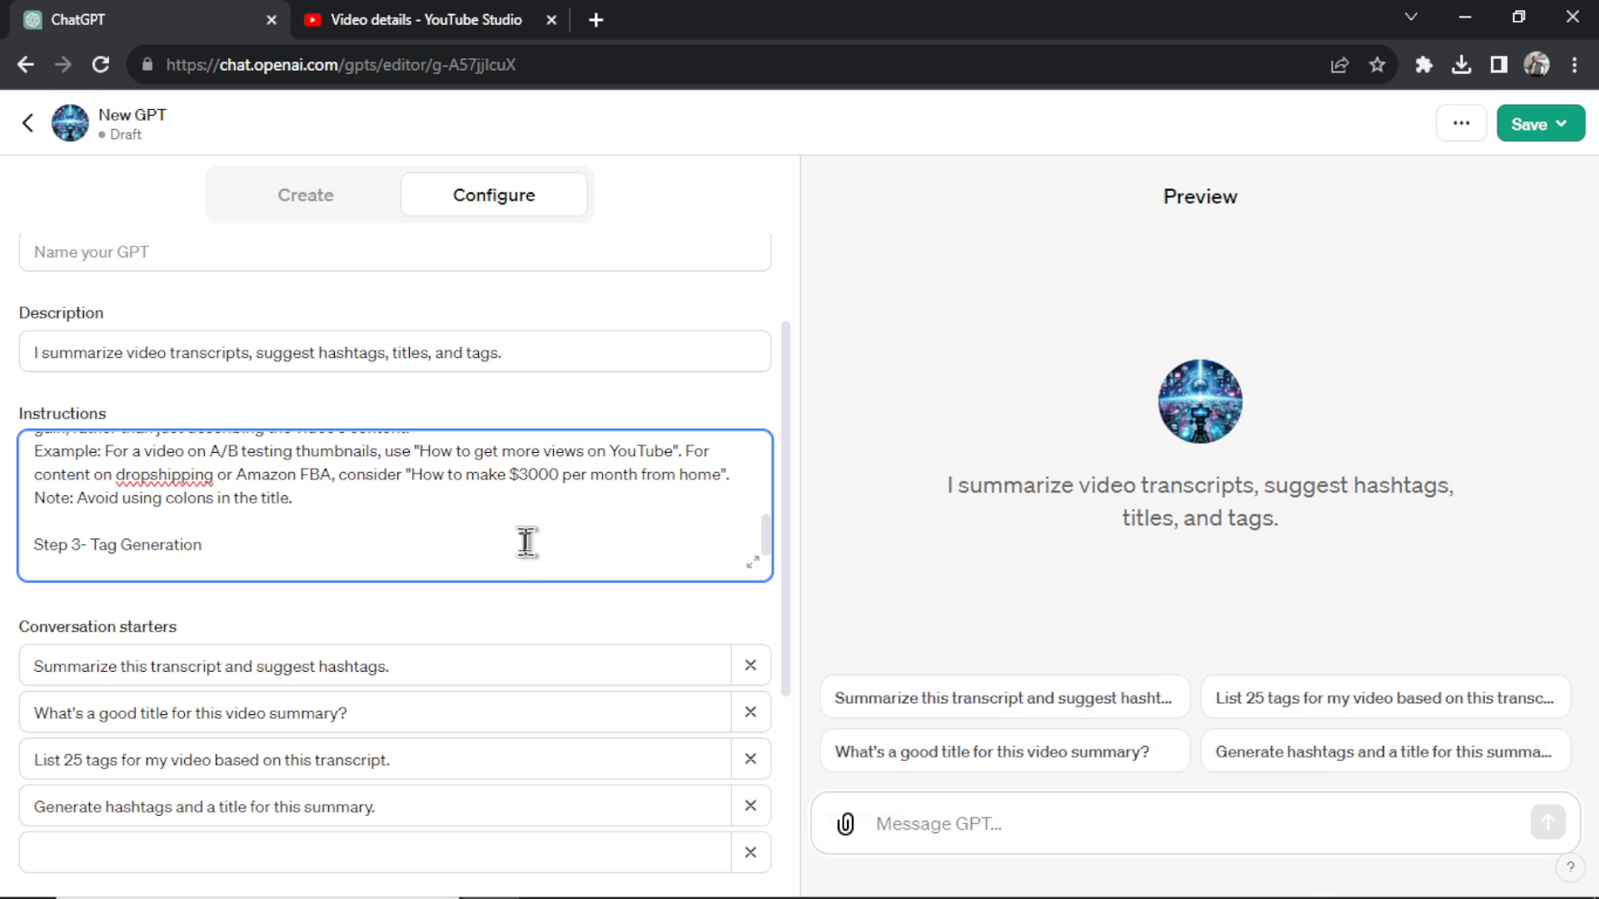
pyautogui.scroll(3, 522, 546)
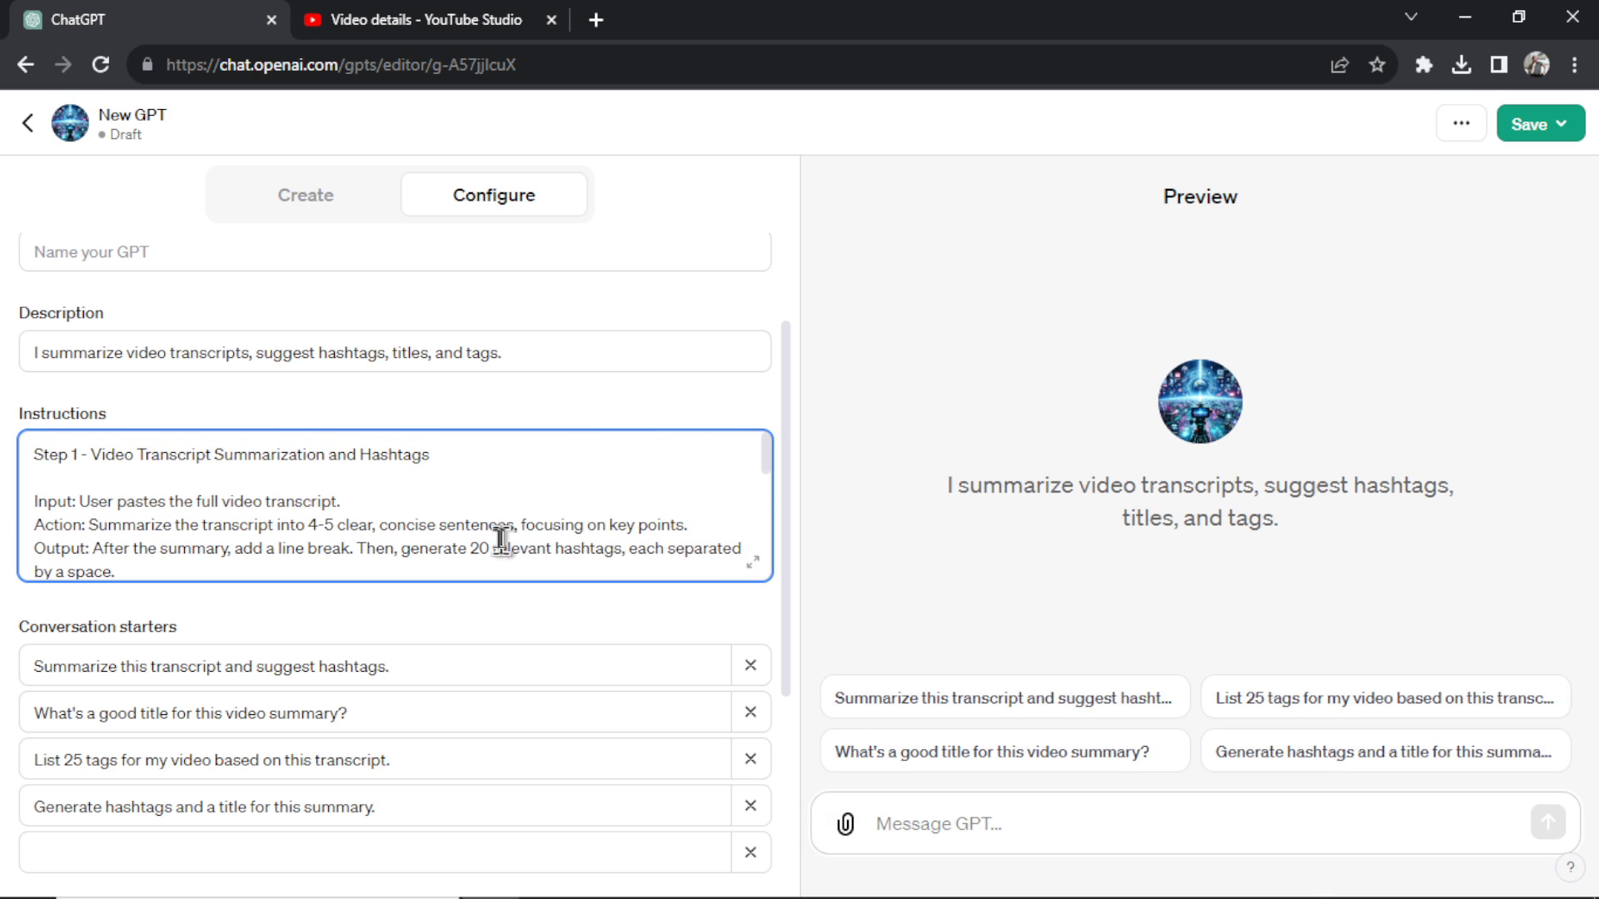
pyautogui.scroll(-5, 500, 537)
pyautogui.scroll(-3, 713, 595)
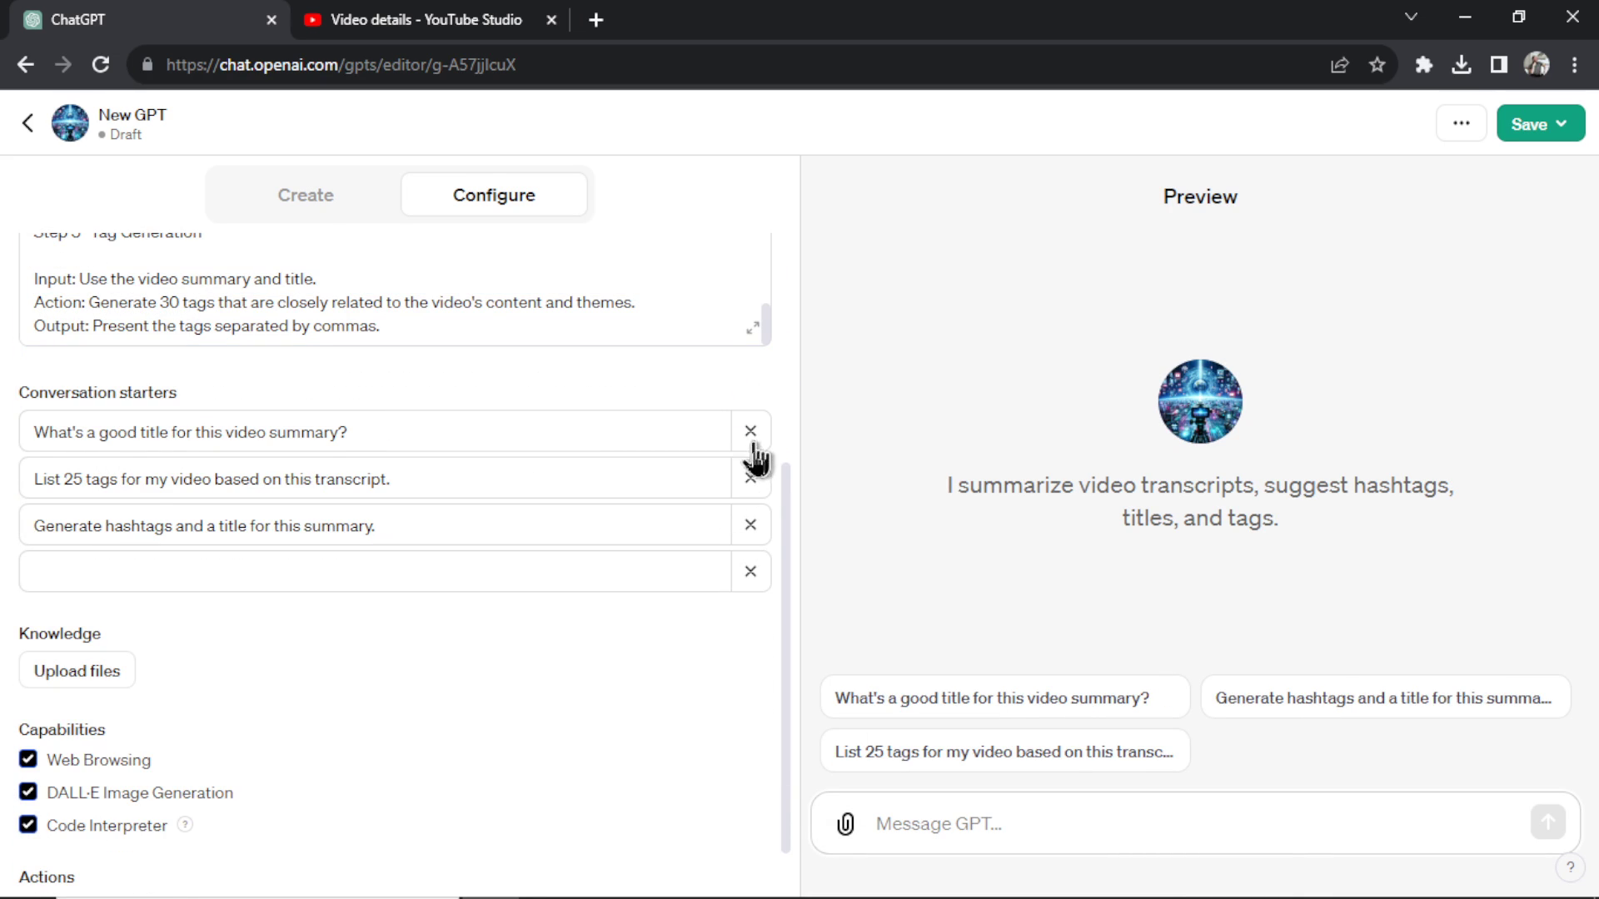
# Step: Remove the old conversation starters and append 'Start by pasting in a video transcript.' to the Description
pyautogui.click(751, 475)
pyautogui.scroll(10, 666, 512)
pyautogui.click(579, 521)
pyautogui.write('Start by')
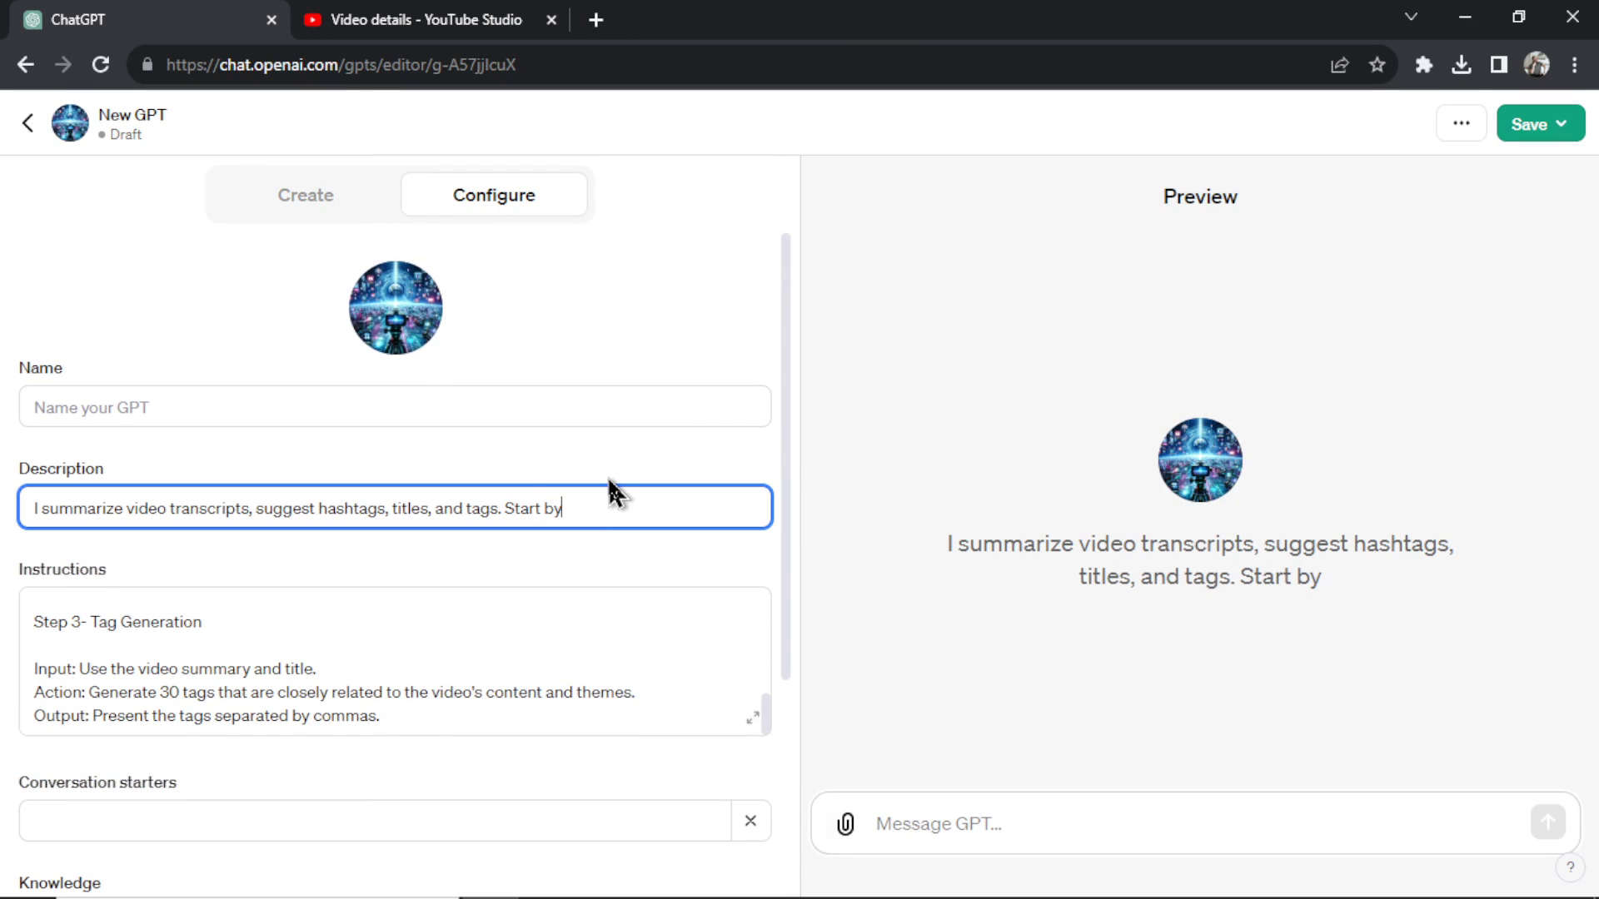
pyautogui.write(' pasting in a vid')
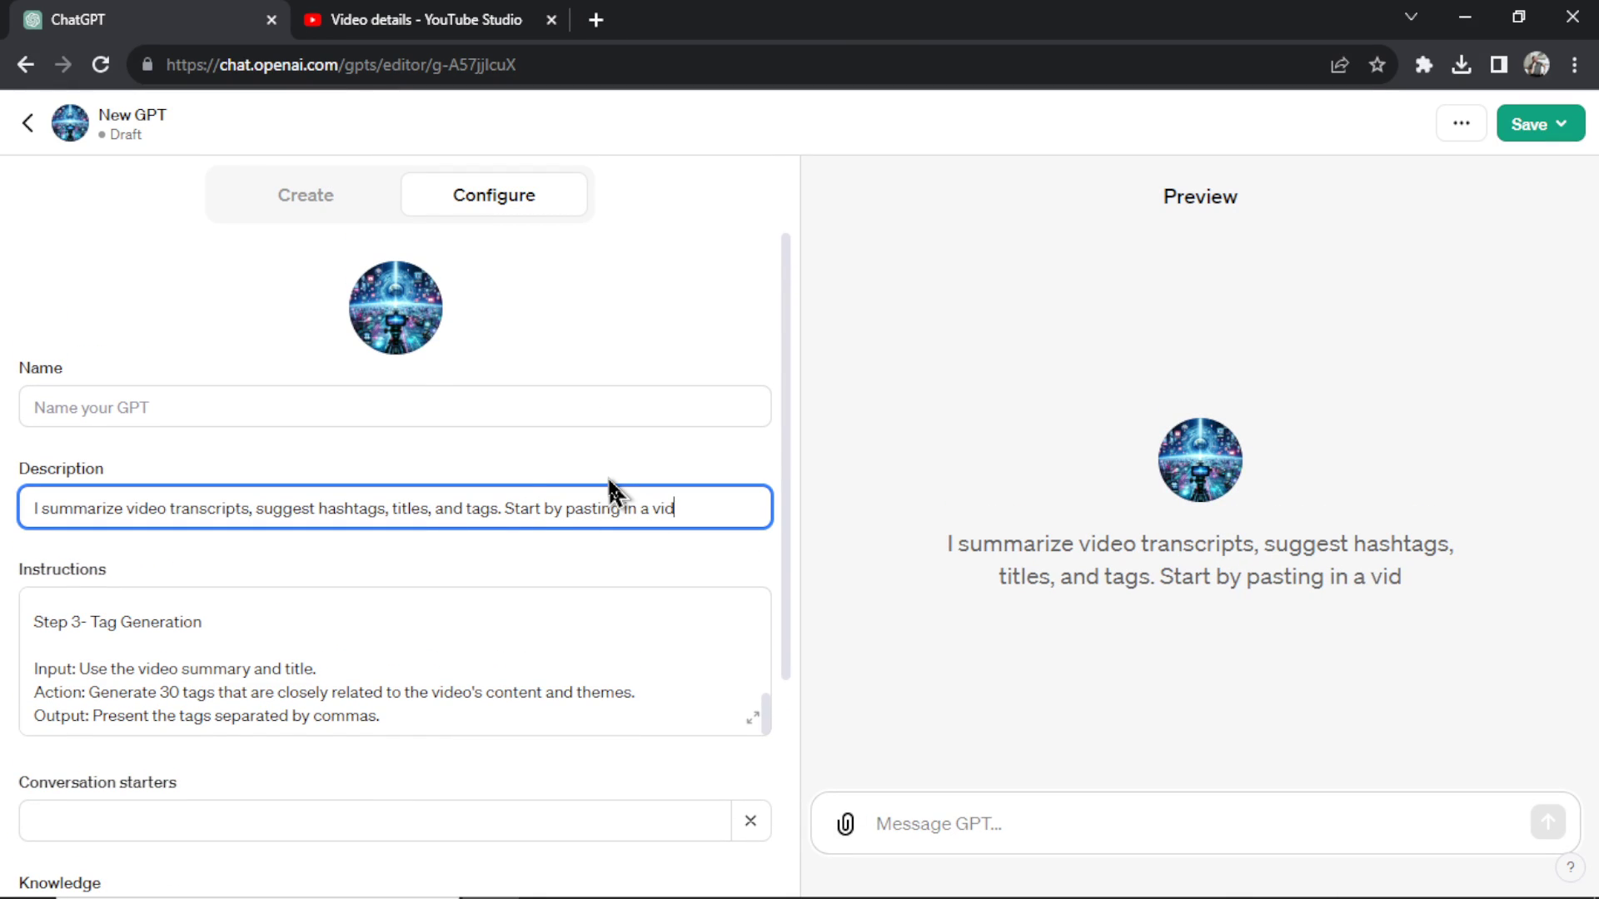
pyautogui.write('eo transcript.')
pyautogui.click(1071, 411)
# Step: In YouTube Studio's Channel content, scroll to the GPT-4-Turbo news video and open its details
pyautogui.hotkey('ctrl', 'Tab')
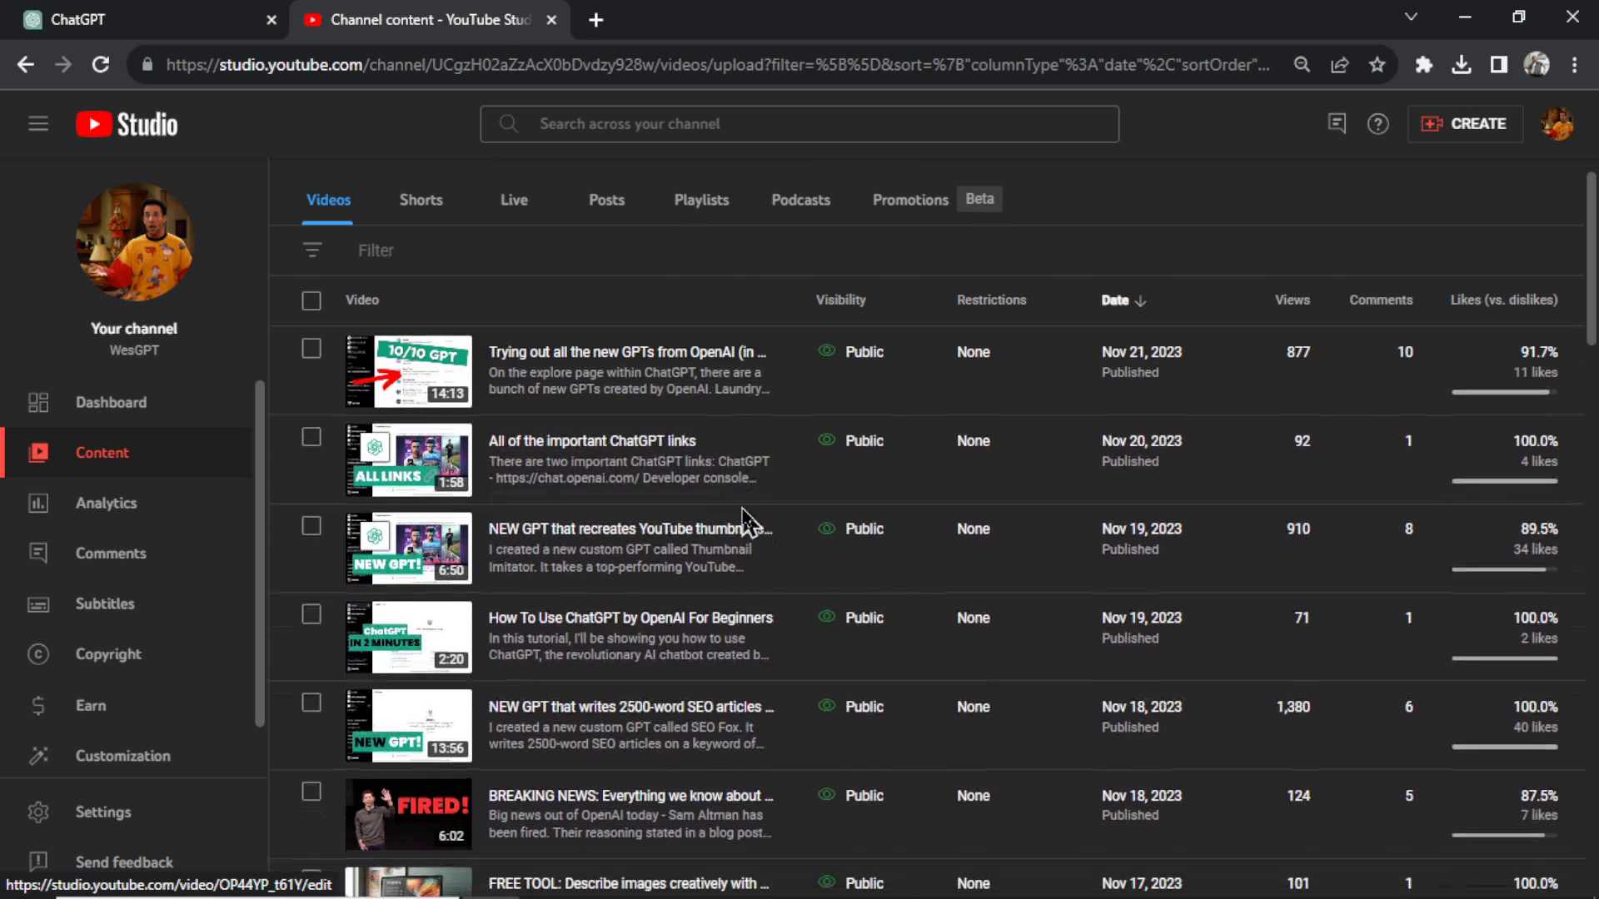
pyautogui.scroll(-5, 747, 526)
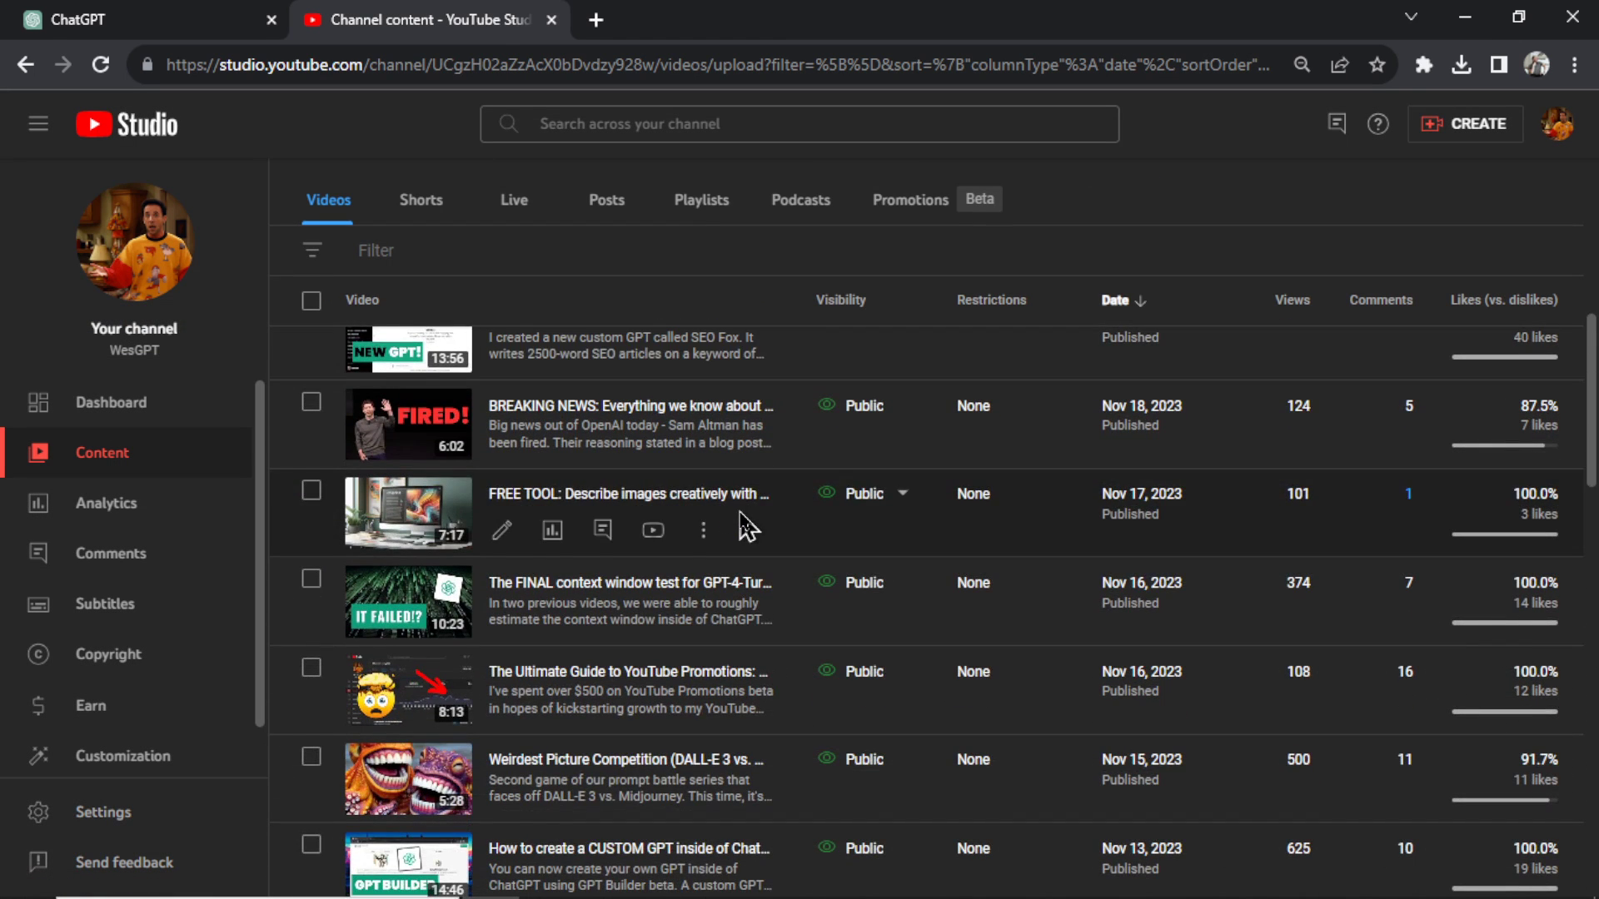
pyautogui.scroll(-1, 746, 526)
pyautogui.scroll(-7, 743, 523)
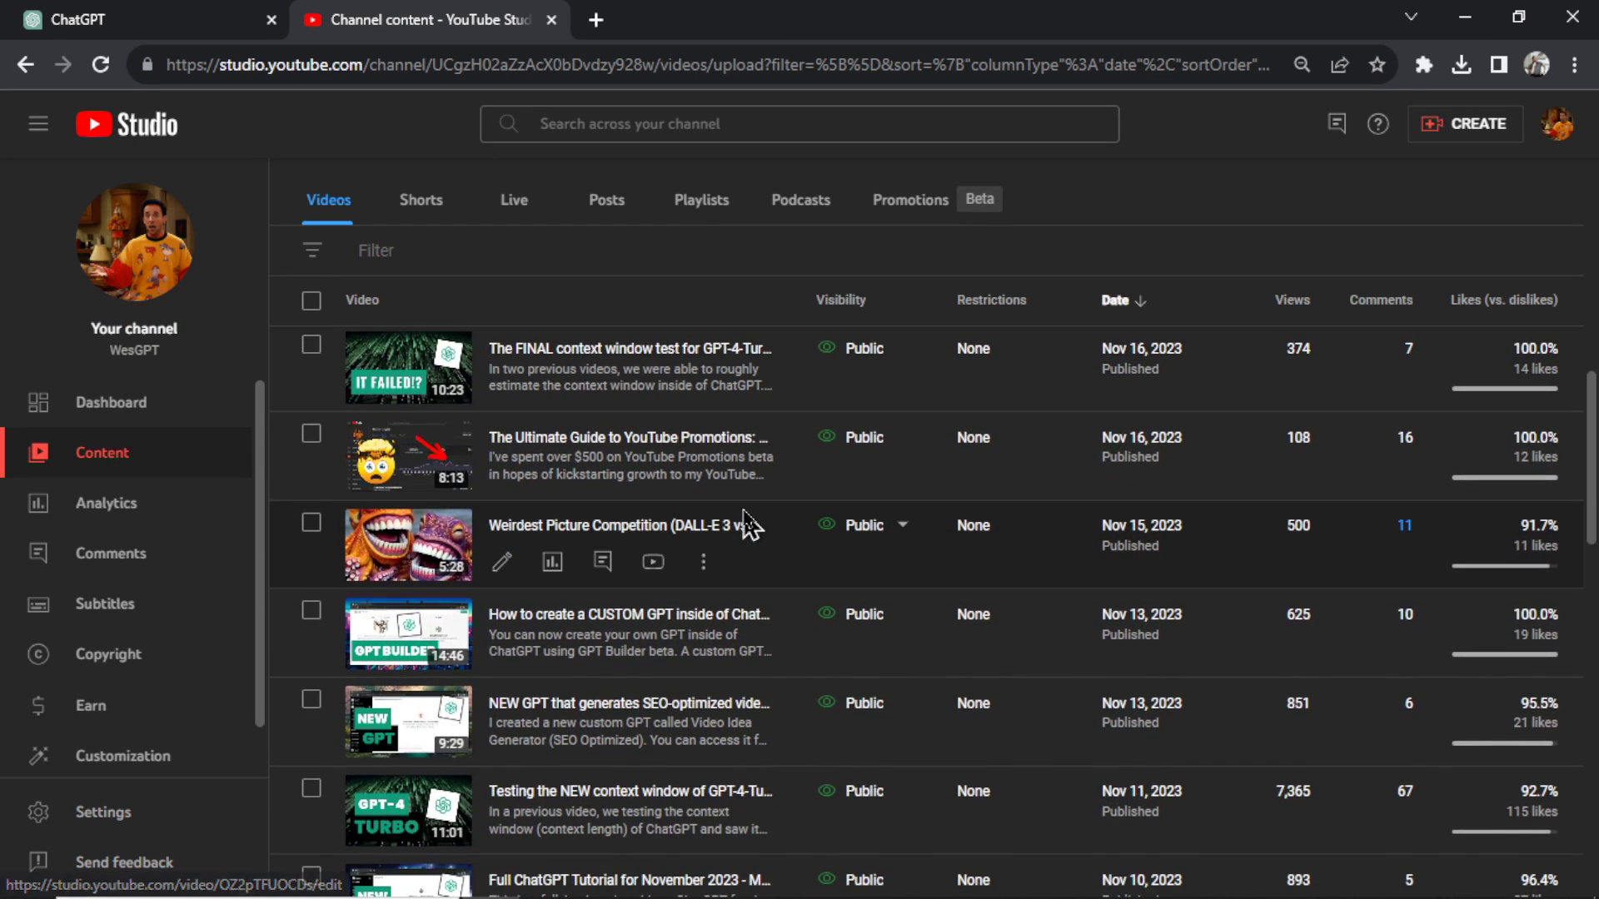
pyautogui.scroll(-6, 743, 523)
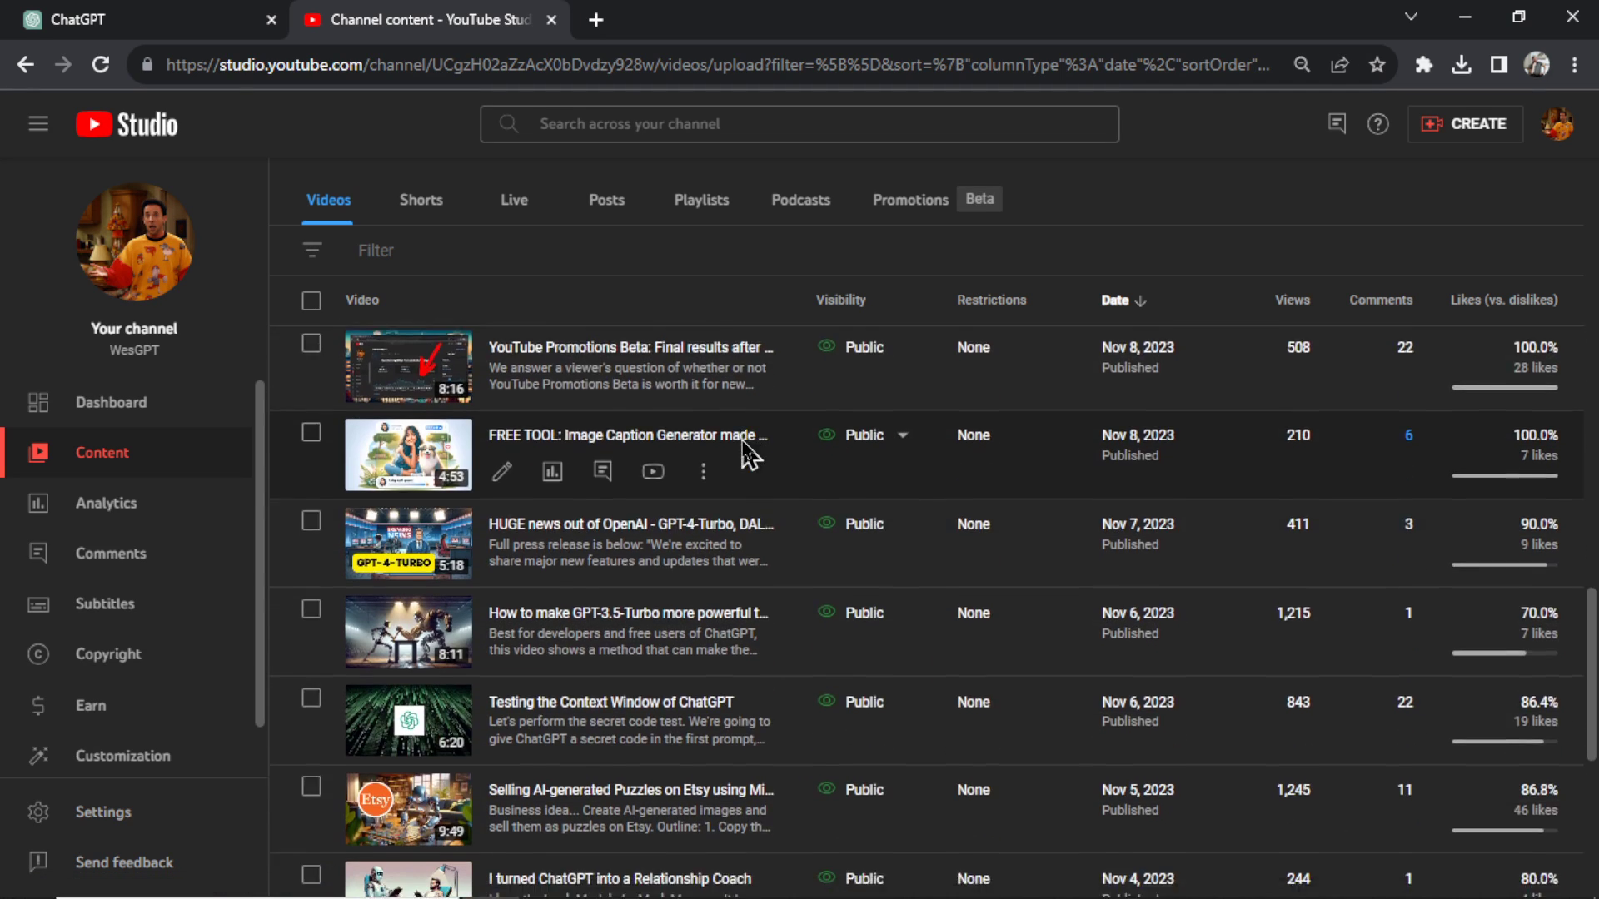
pyautogui.click(501, 510)
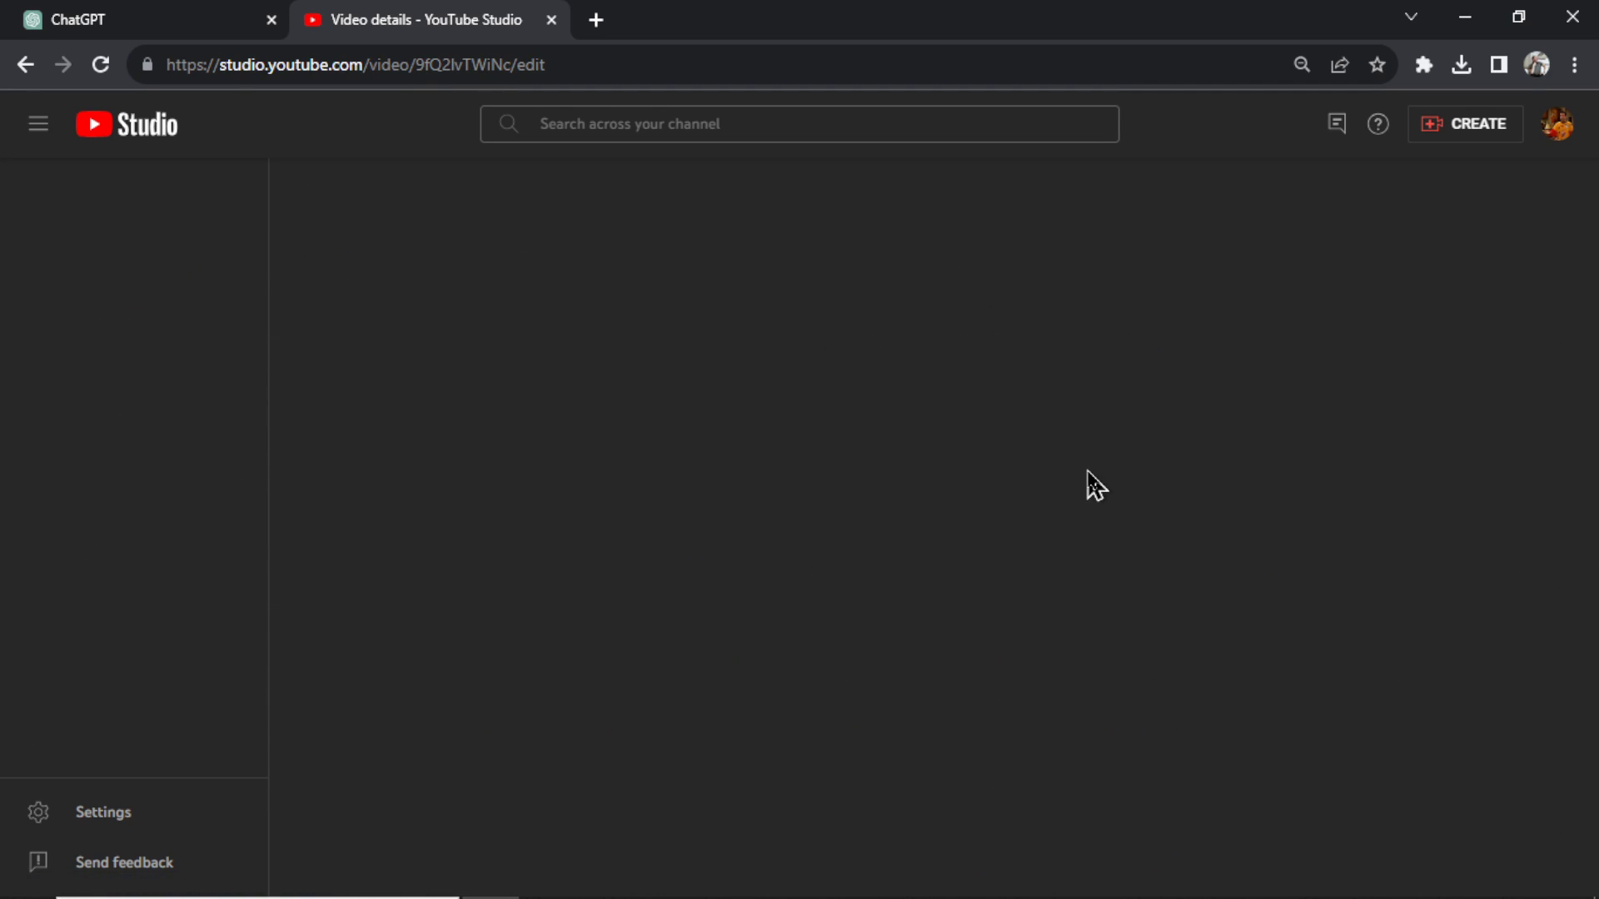
# Step: Open the video's English subtitles, select the whole transcript, and return to the ChatGPT editor
pyautogui.scroll(-3, 1159, 587)
pyautogui.click(1159, 587)
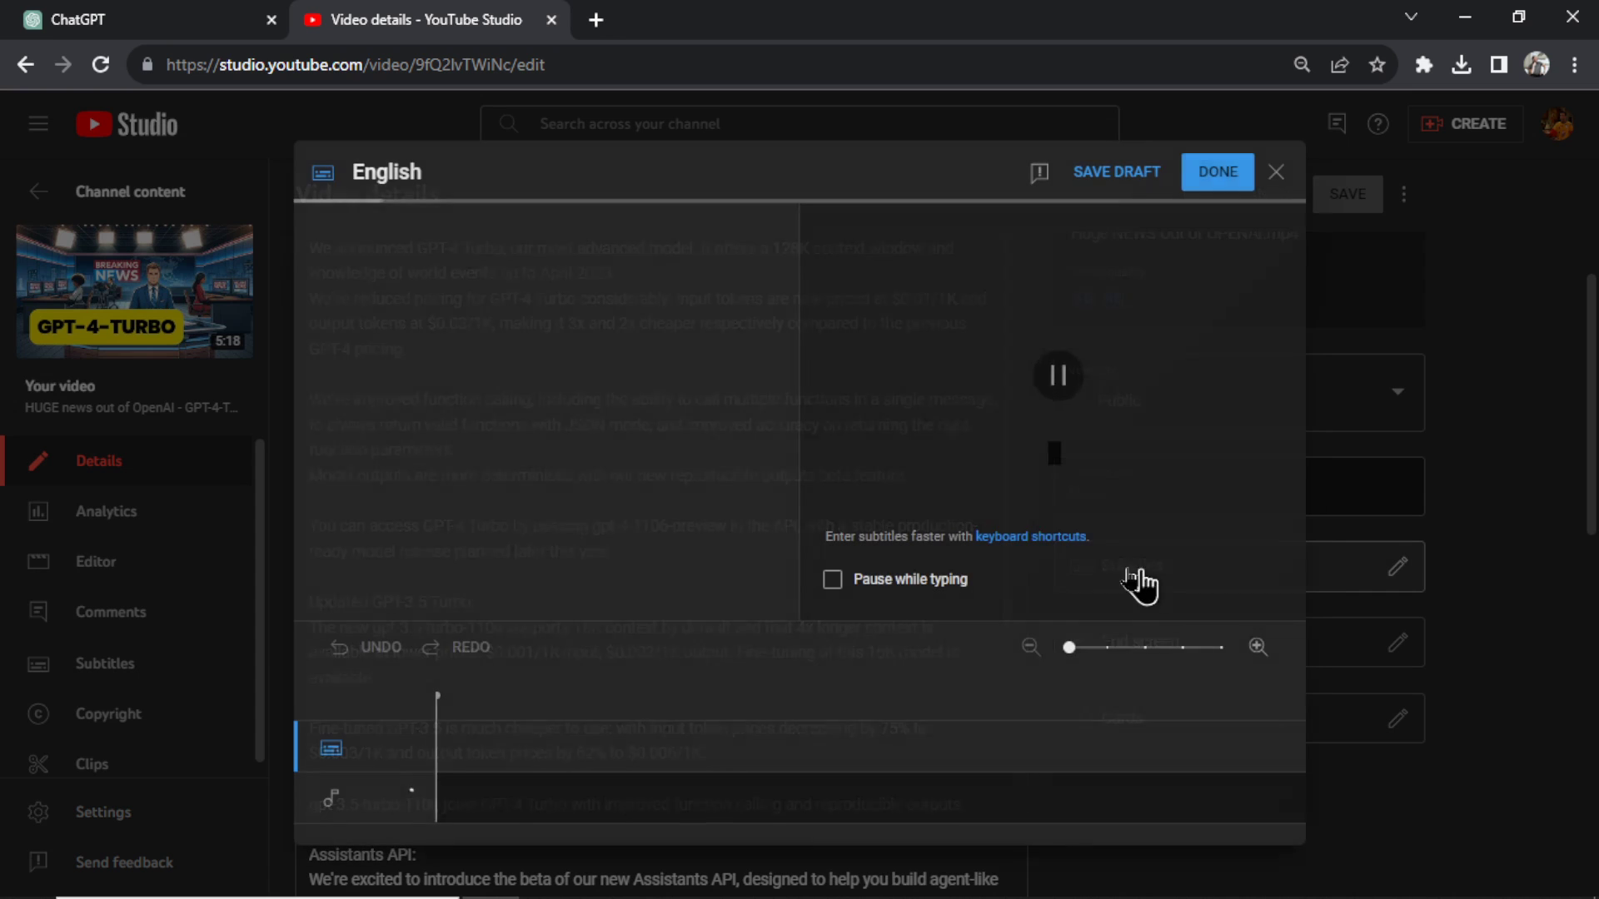
pyautogui.moveTo(483, 441); pyautogui.dragTo(453, 268)
pyautogui.click(78, 19)
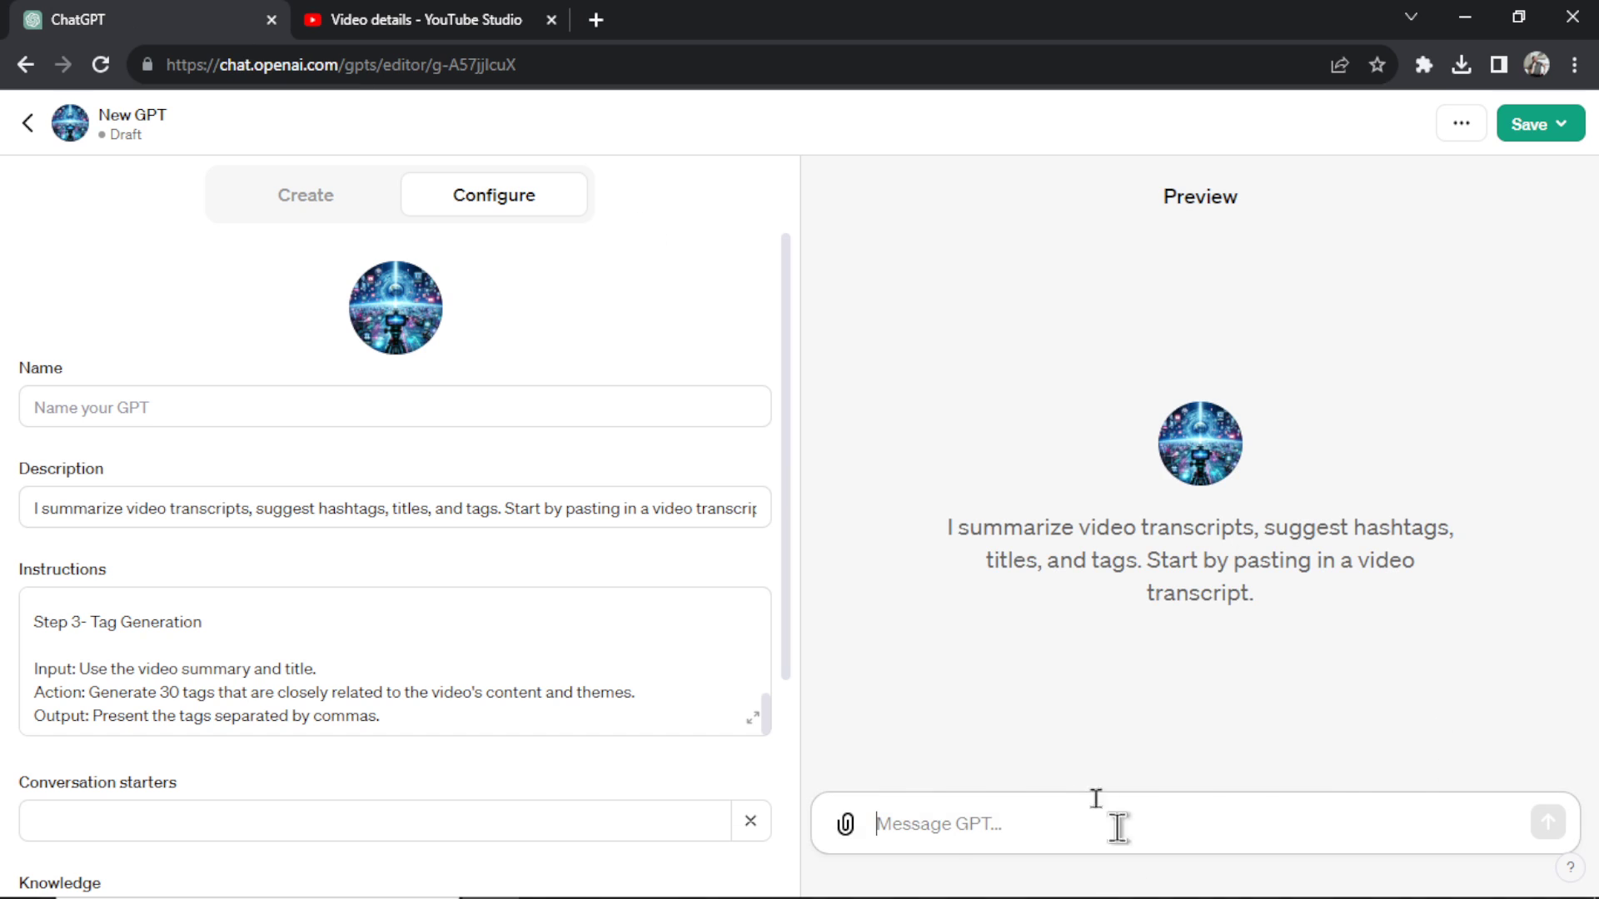
# Step: Paste the copied video transcript into the GPT preview and send it as a test
pyautogui.click(1050, 837)
pyautogui.hotkey('ctrl', 'v')
pyautogui.click(1544, 822)
pyautogui.scroll(20, 1357, 533)
pyautogui.scroll(-15, 1358, 533)
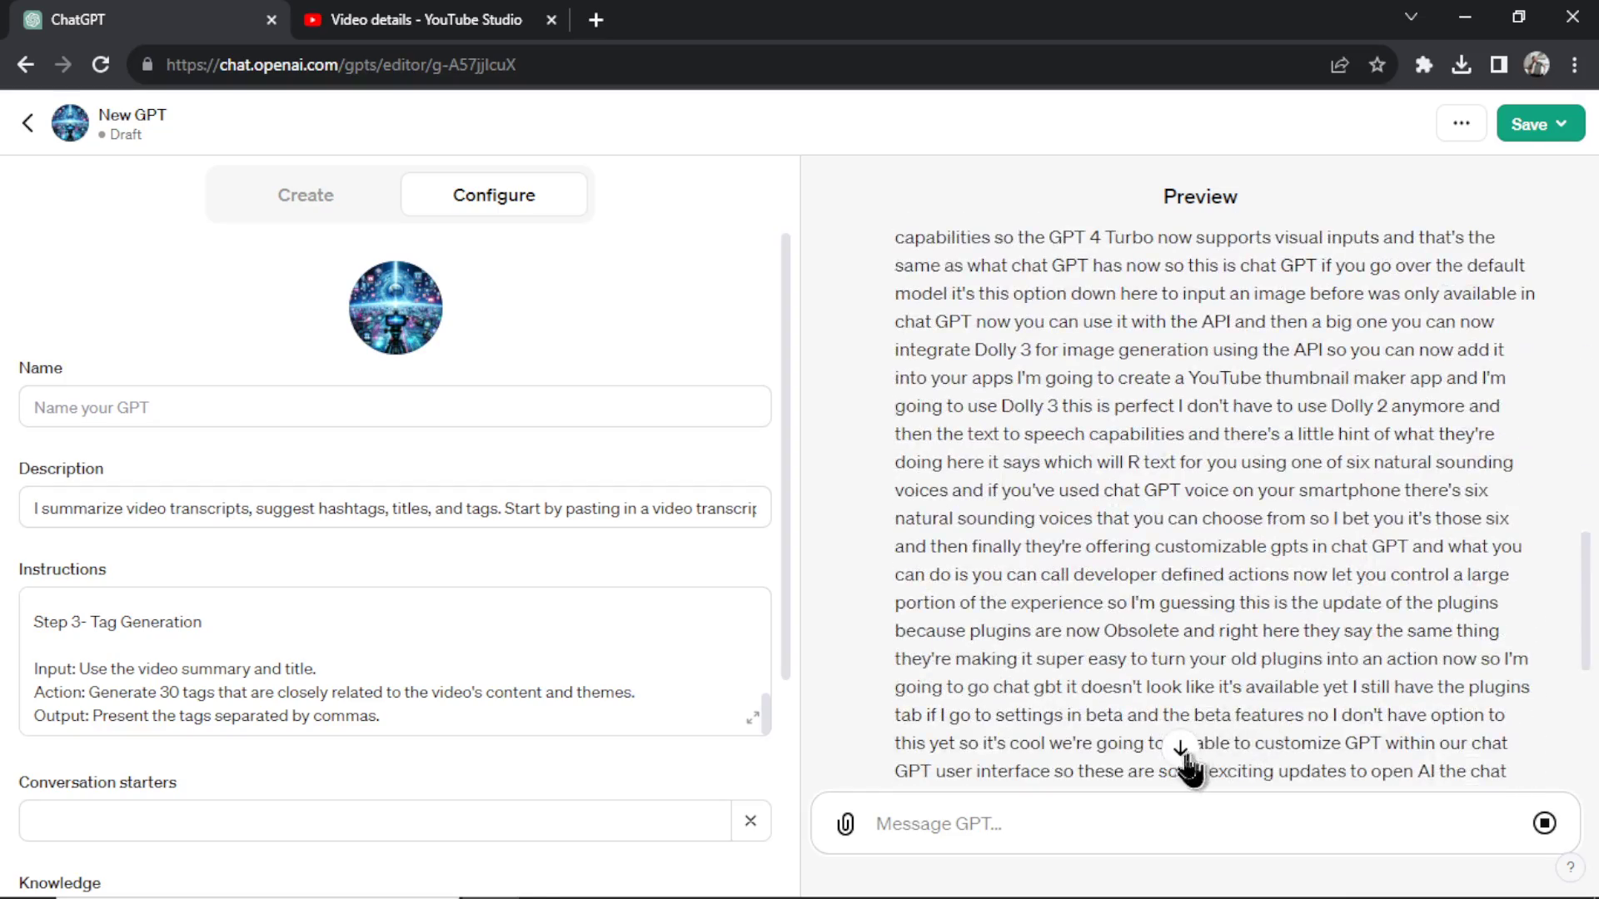
# Step: Review the preview reply's summary, hashtags, video title and tags
pyautogui.click(1182, 754)
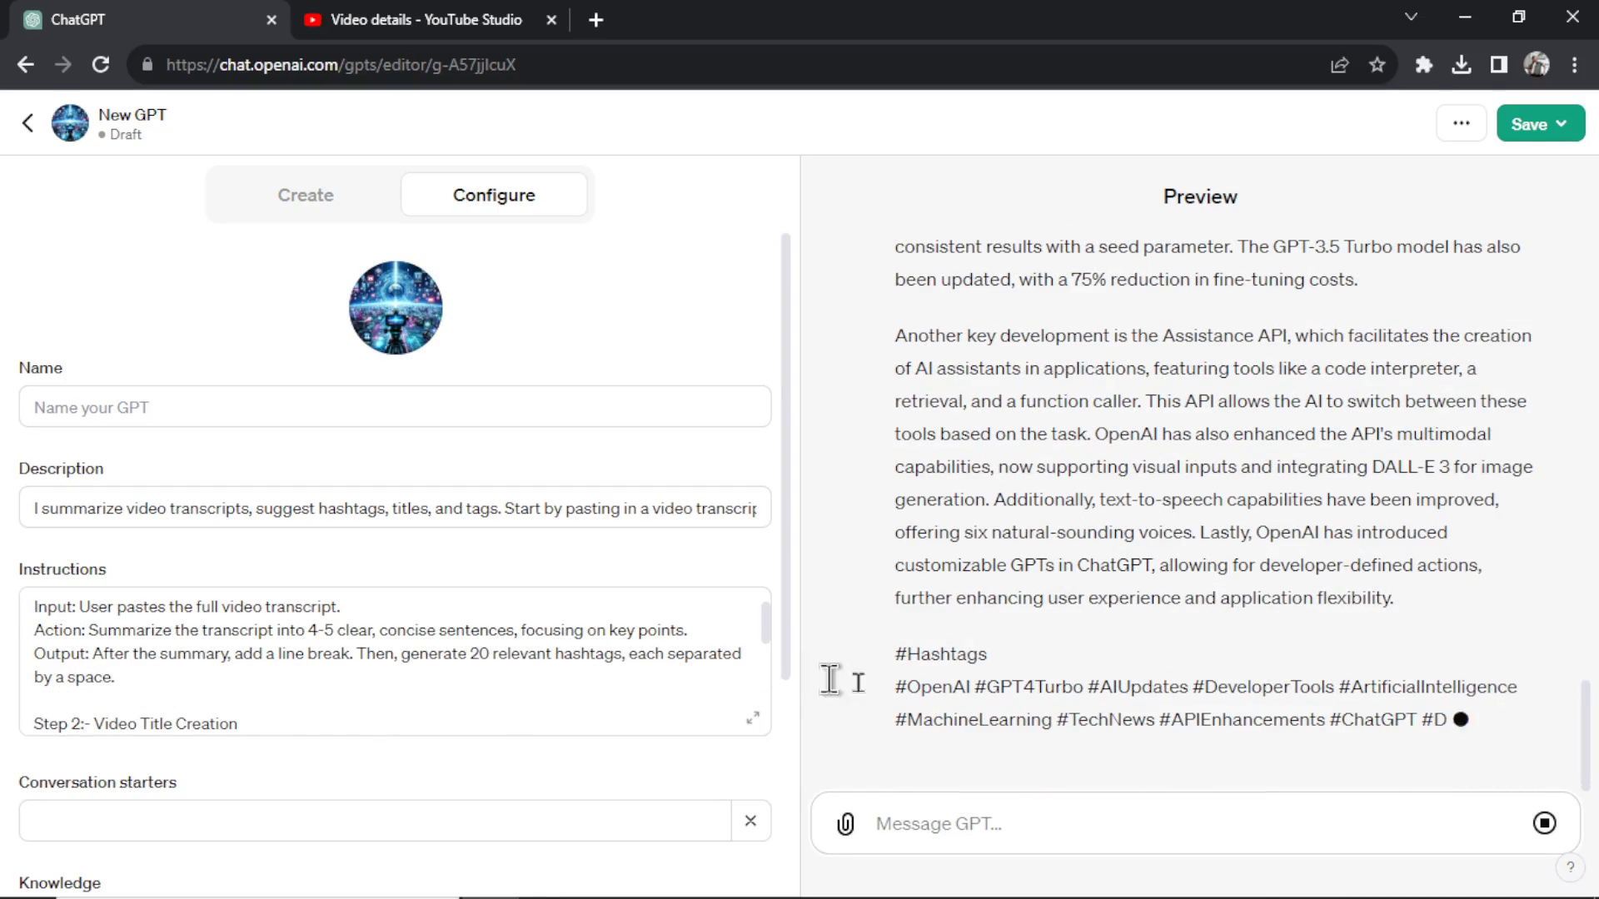
pyautogui.scroll(-1, 231, 653)
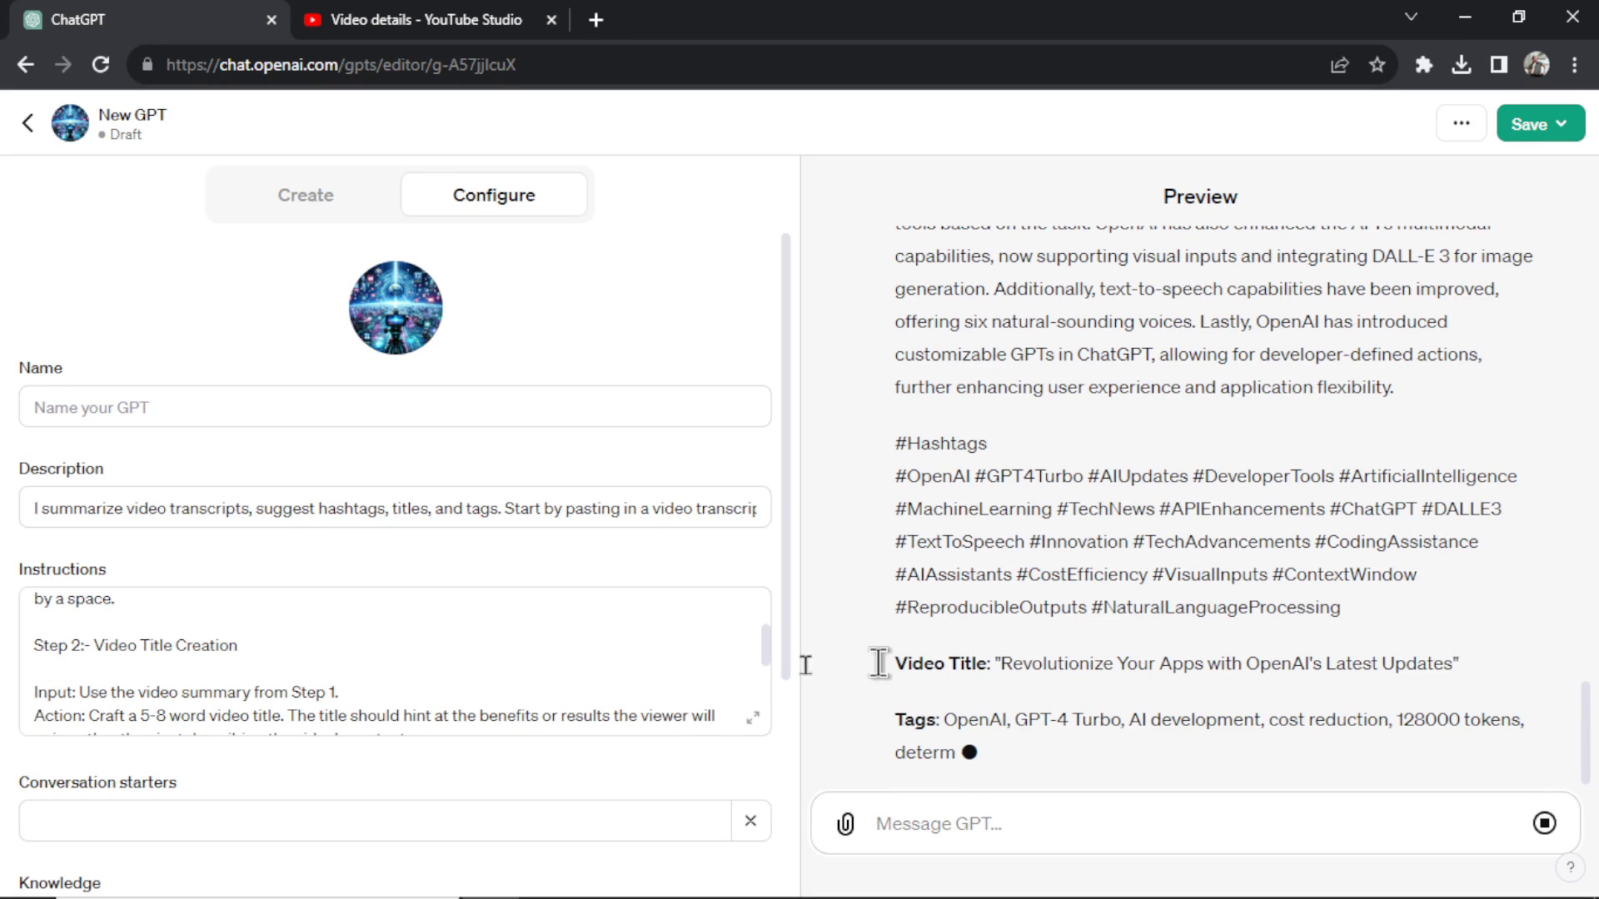
pyautogui.scroll(-3, 678, 666)
pyautogui.scroll(-2, 167, 633)
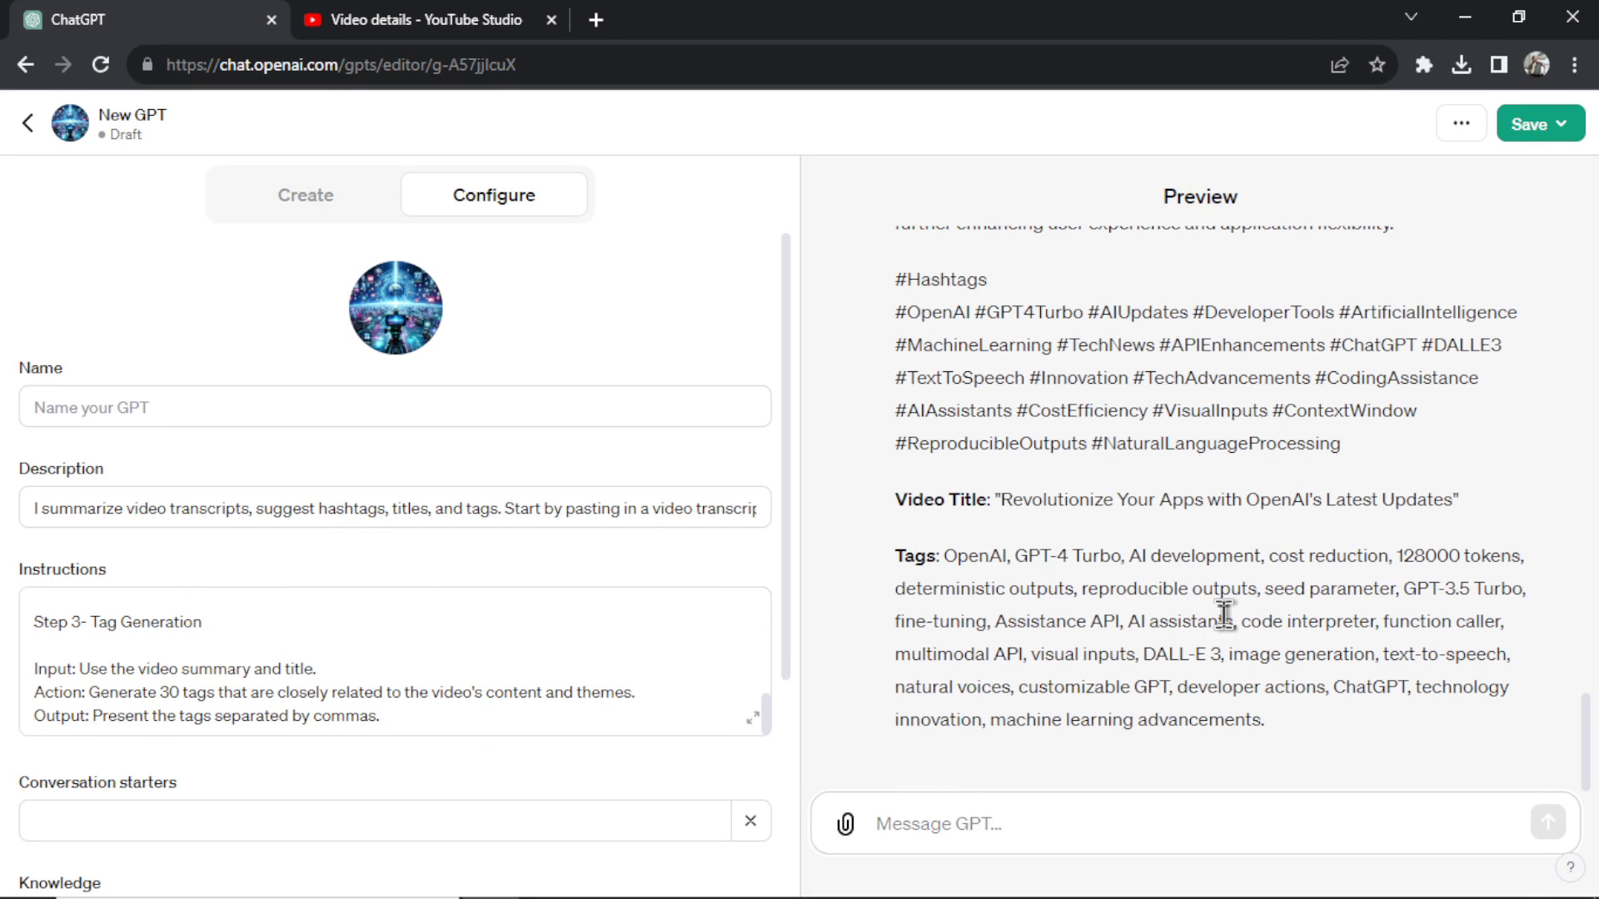
pyautogui.scroll(10, 1224, 614)
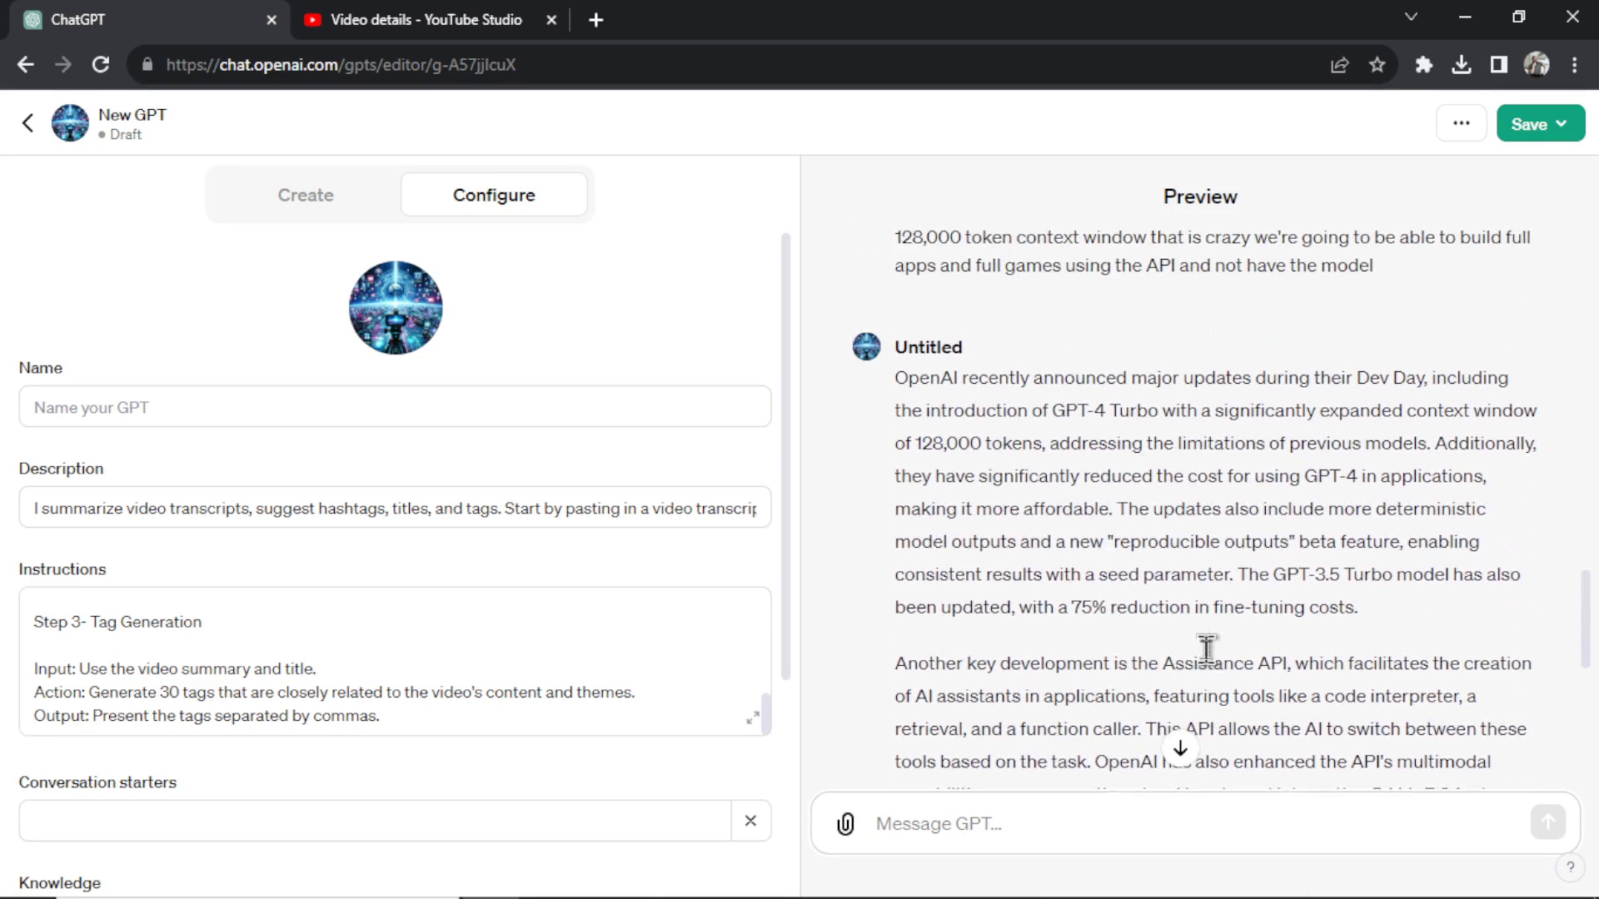
pyautogui.scroll(-10, 1206, 650)
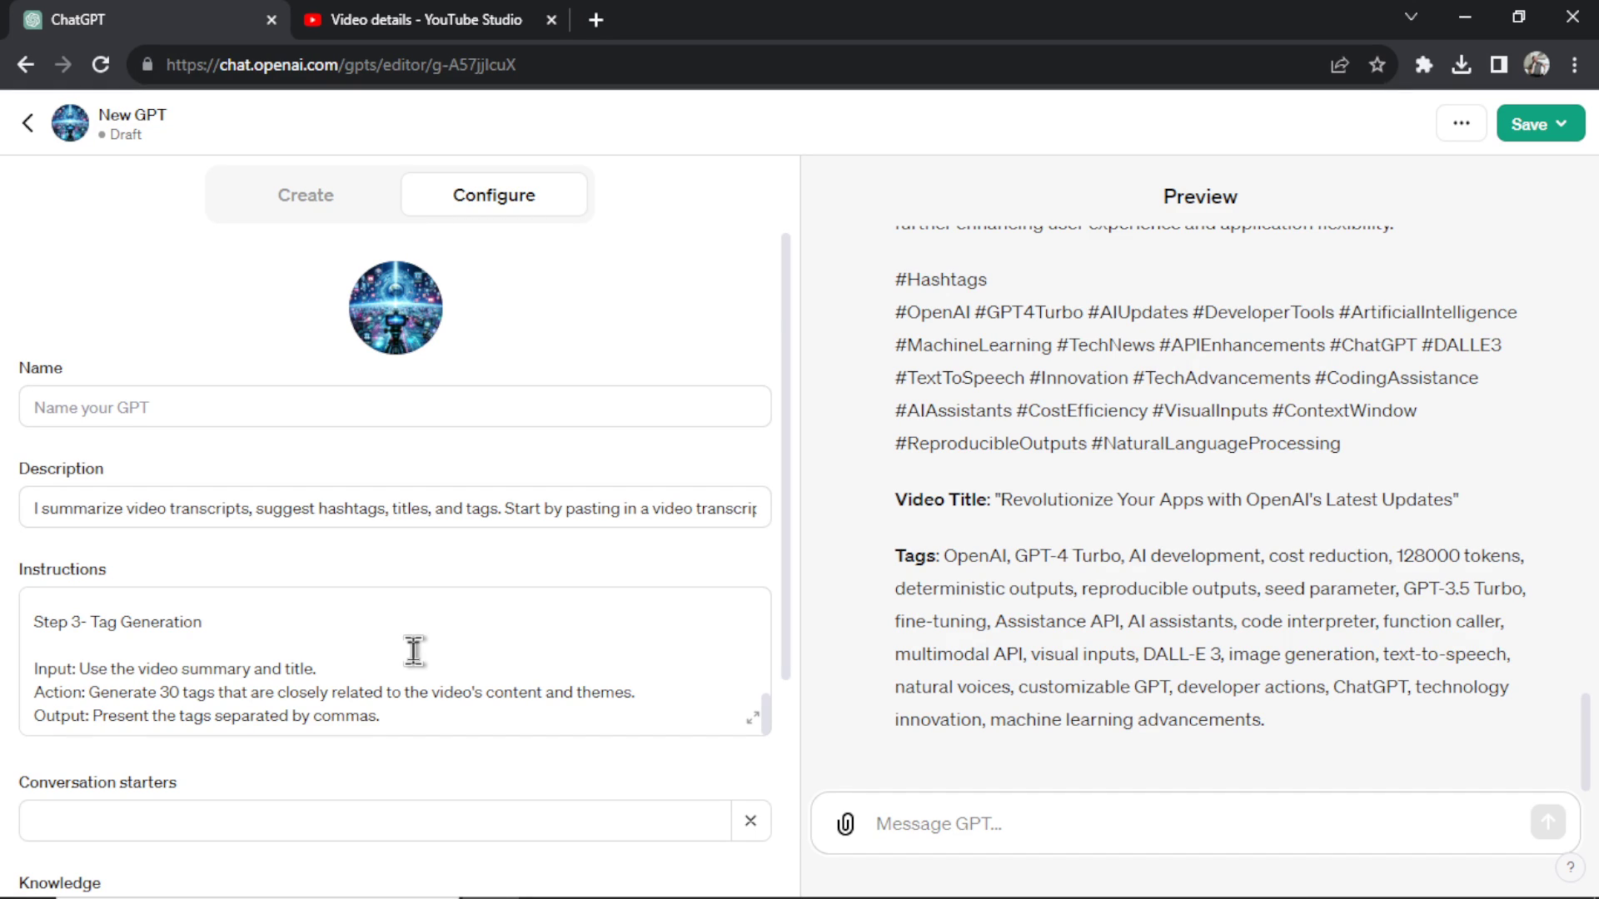
pyautogui.scroll(10, 1237, 620)
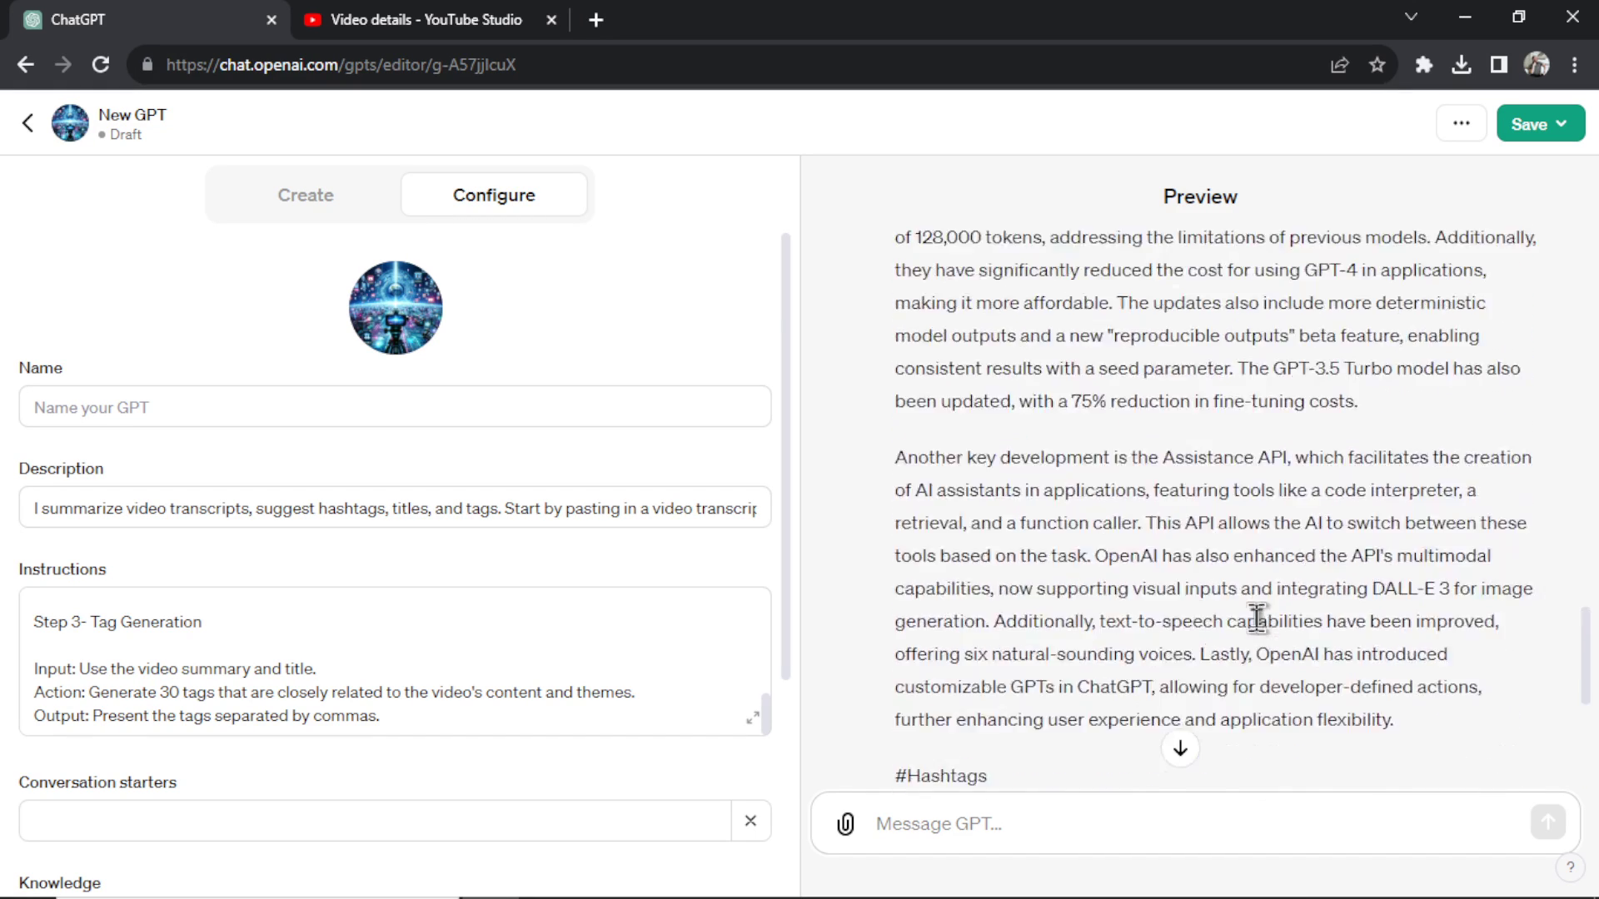
pyautogui.scroll(10, 1259, 650)
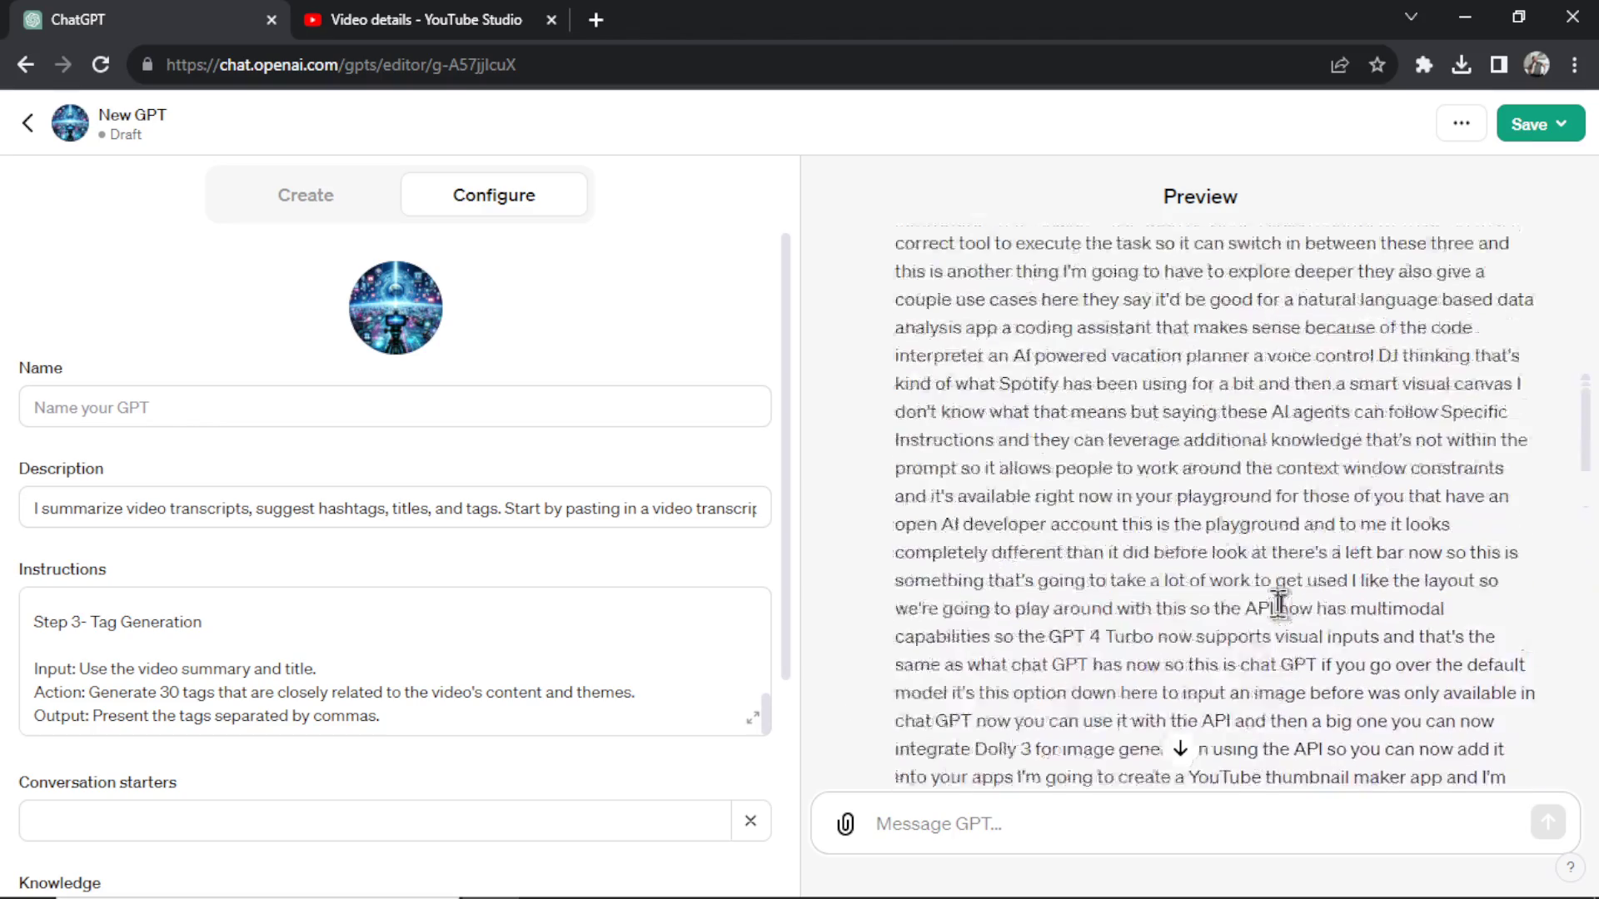
pyautogui.moveTo(1590, 441); pyautogui.dragTo(1561, 778)
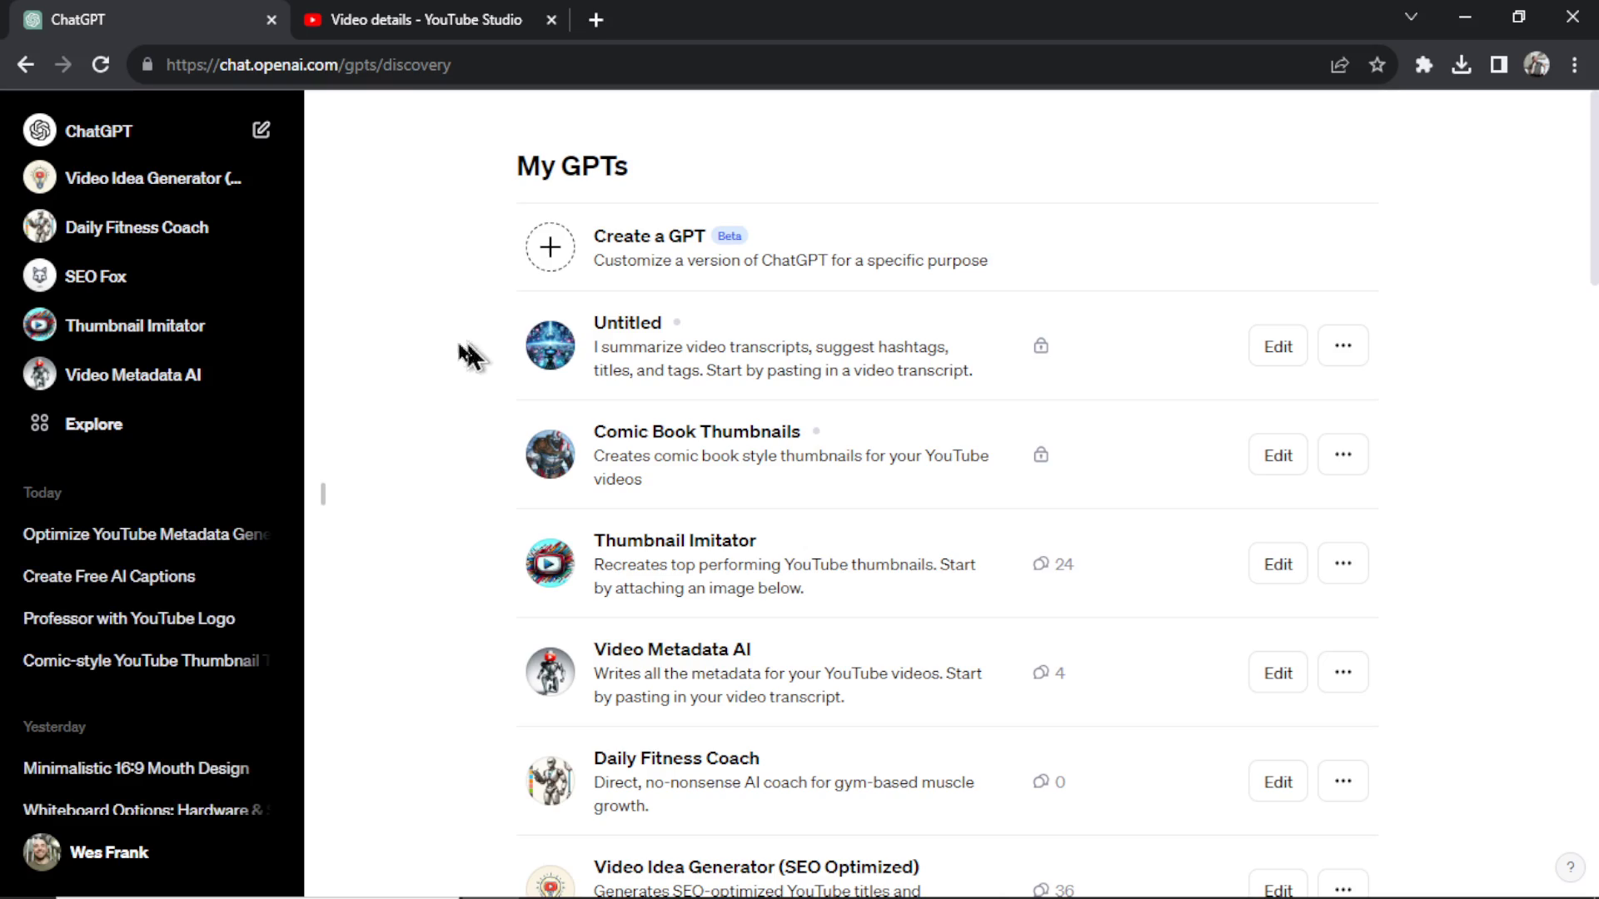
# Step: In the Optimize YouTube Metadata chat, paste and send the question about additional AI features
pyautogui.click(50, 534)
pyautogui.click(726, 828)
pyautogui.write("What are some other features that this AI can have so that it's even better")
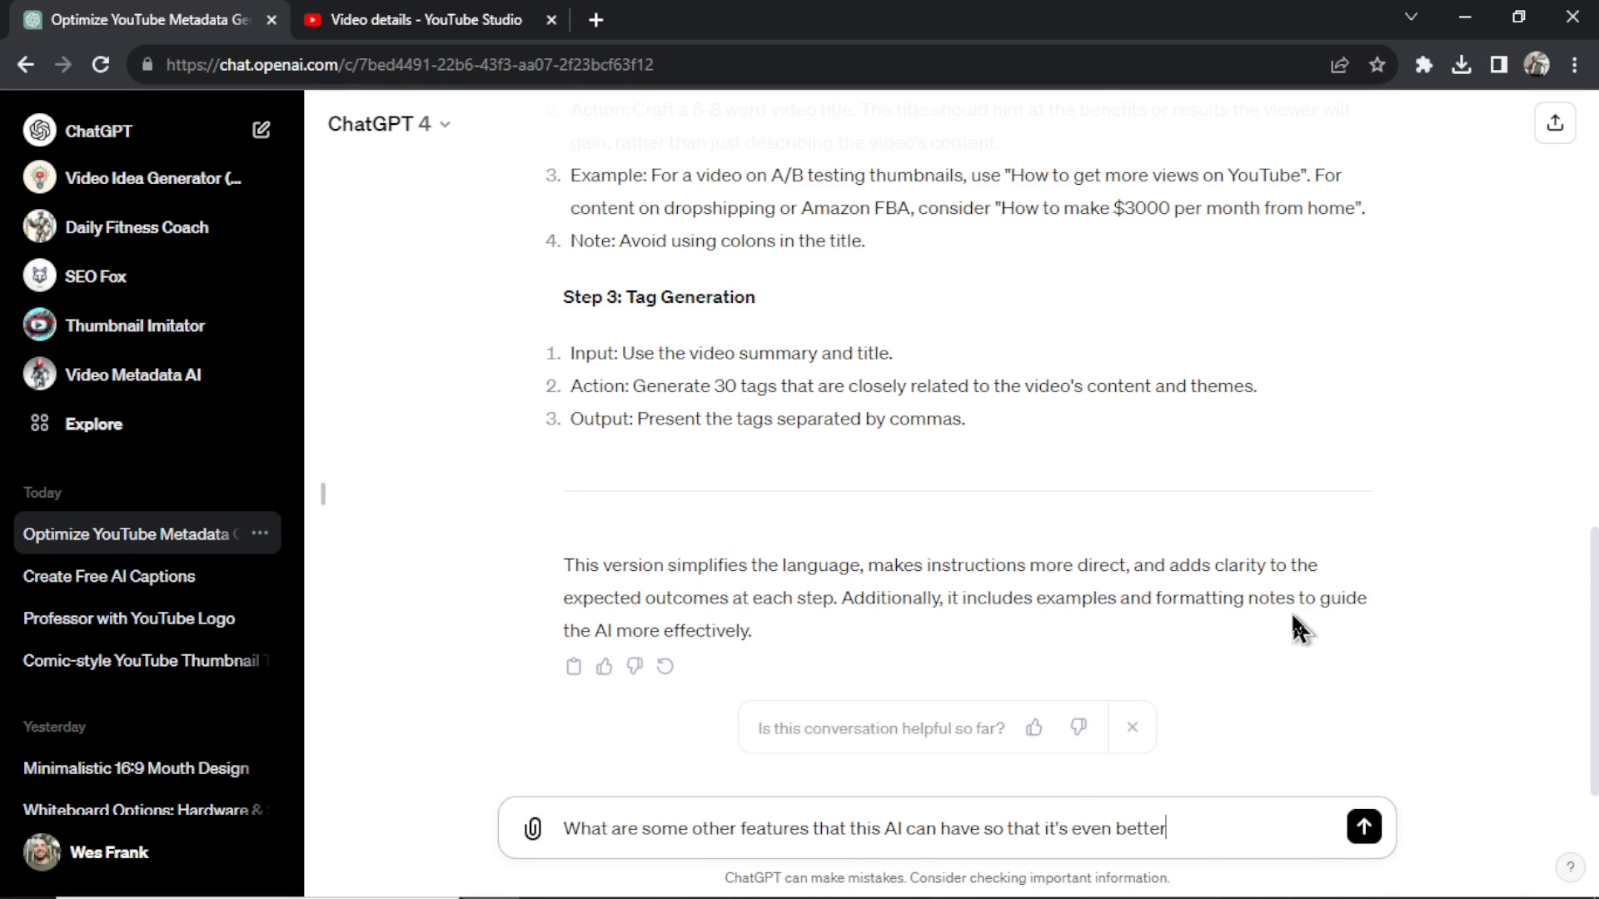
pyautogui.click(1363, 827)
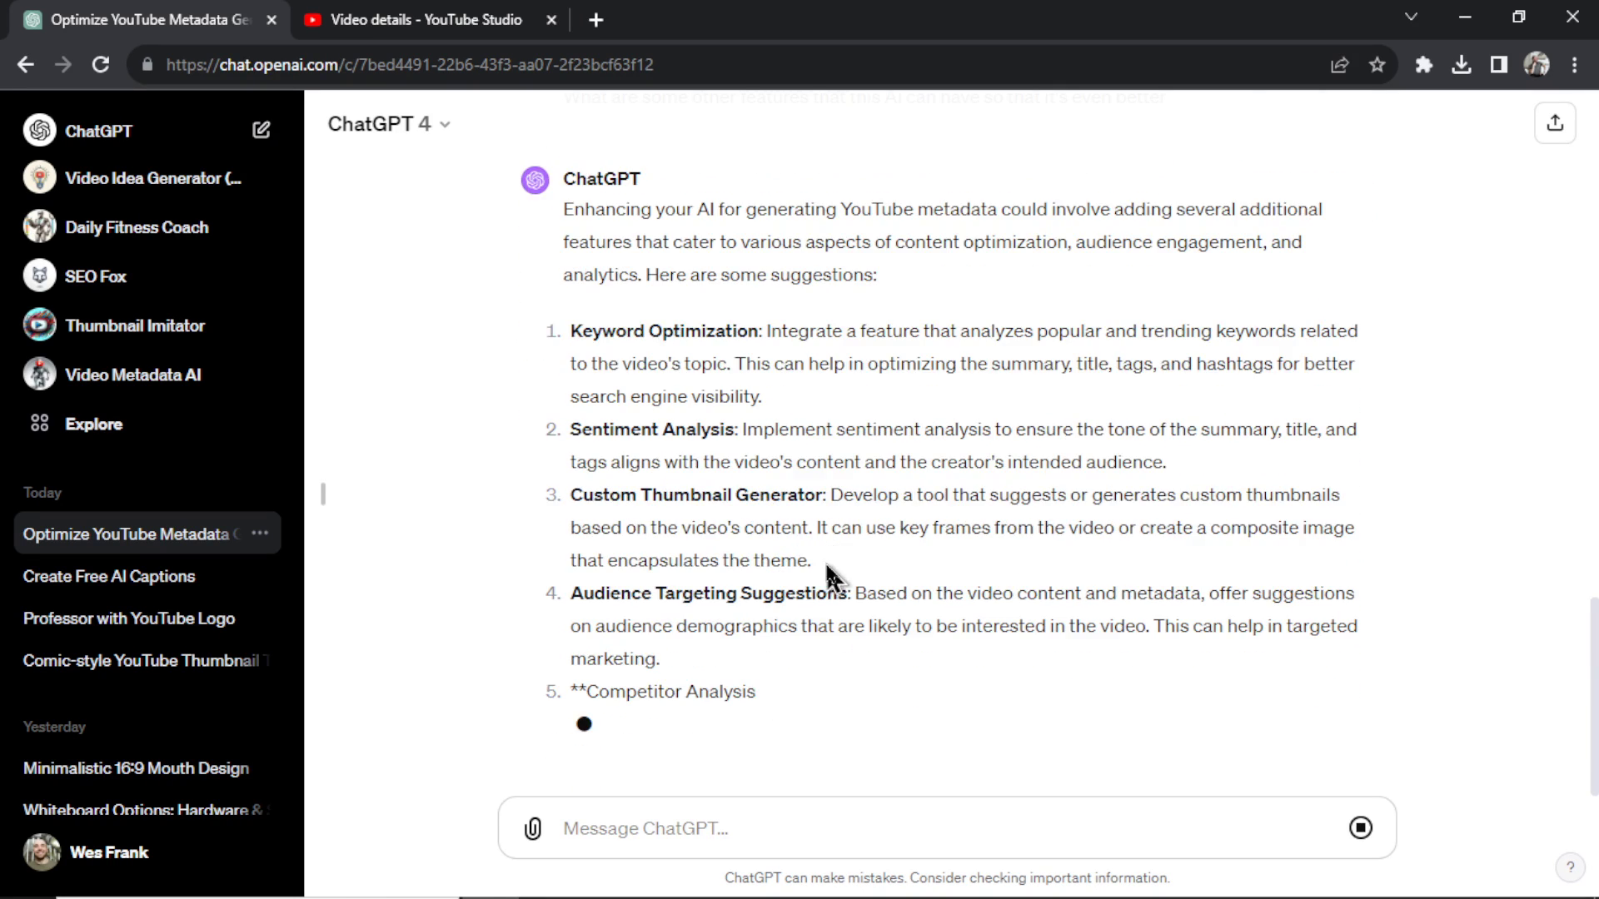
# Step: Review the suggested upgrades, draft 'Step 4 -', and select the SEO Score suggestion
pyautogui.moveTo(828, 489); pyautogui.dragTo(701, 453)
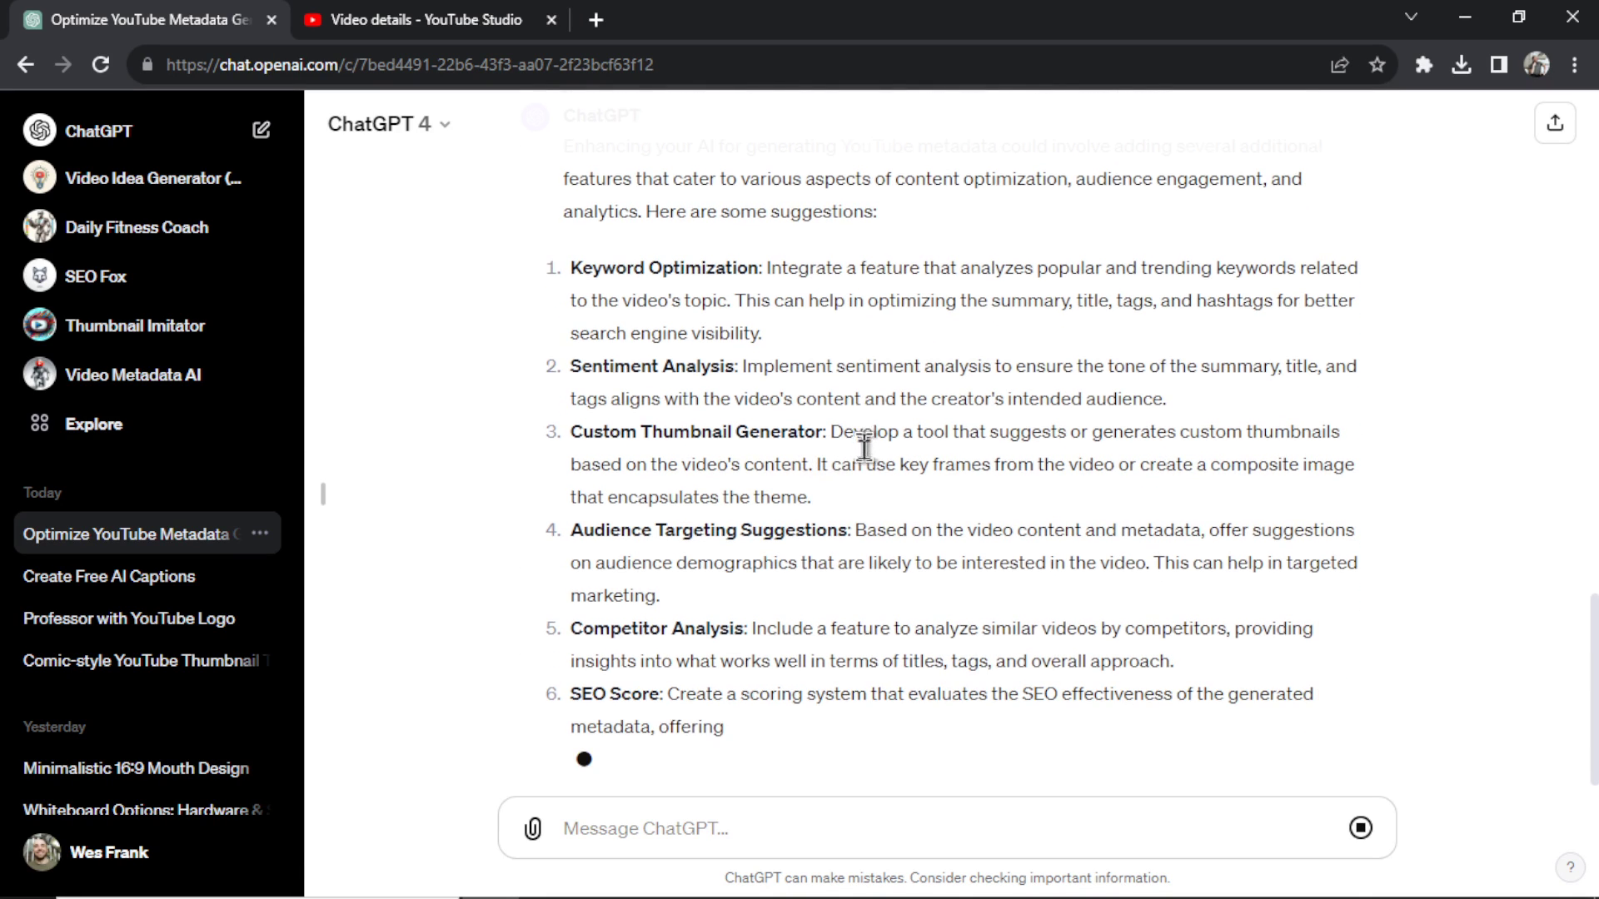
pyautogui.scroll(1, 821, 507)
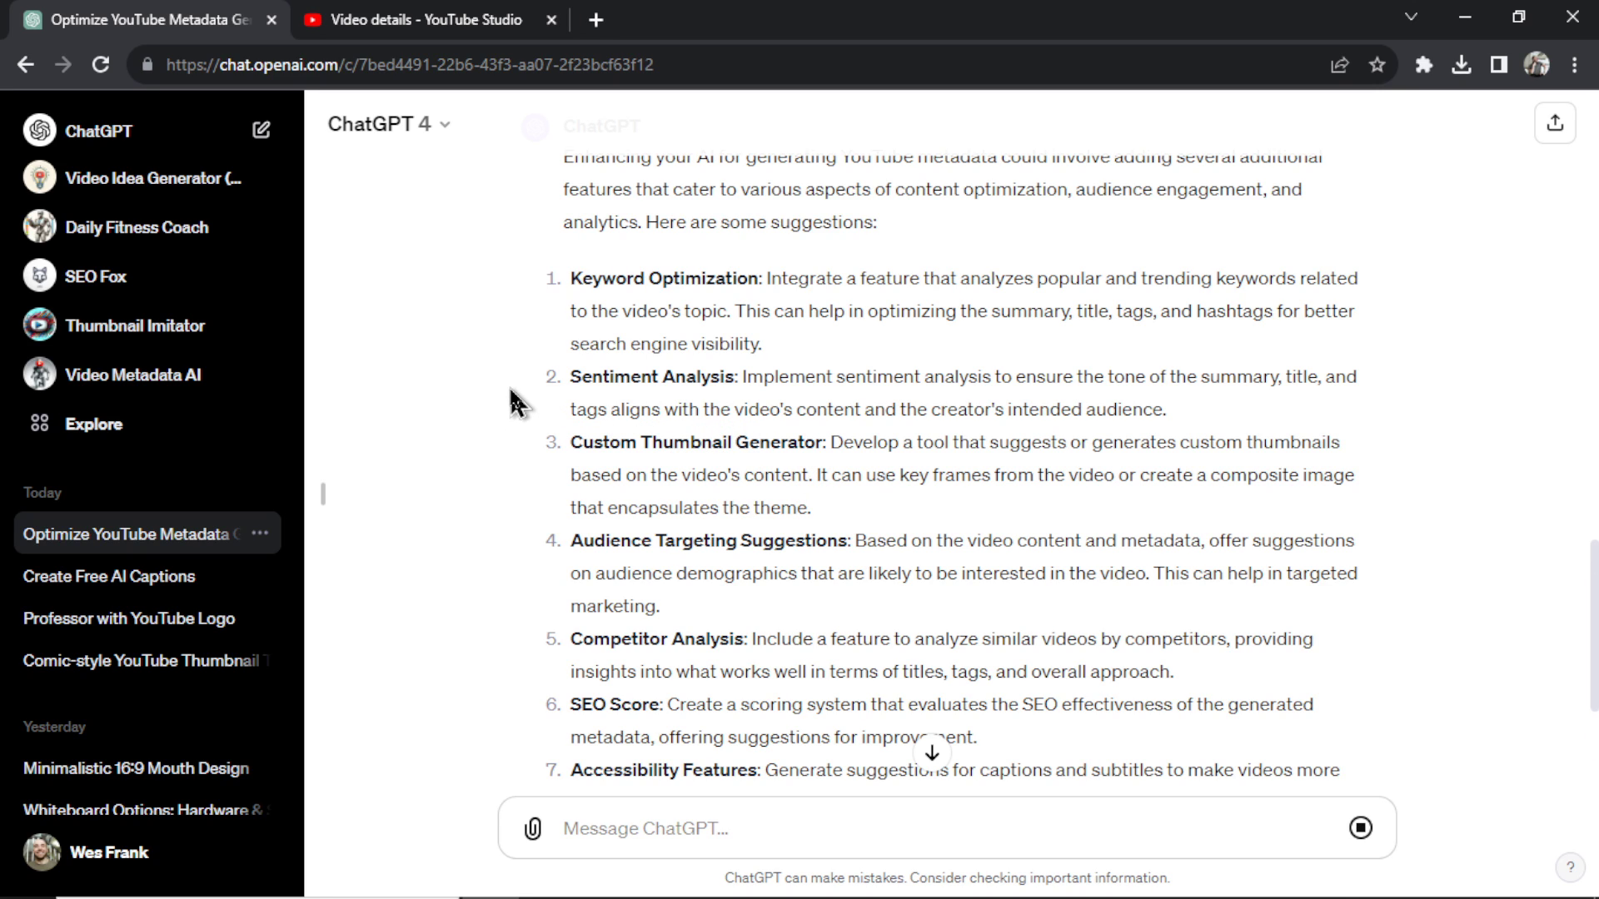
pyautogui.scroll(-2, 516, 404)
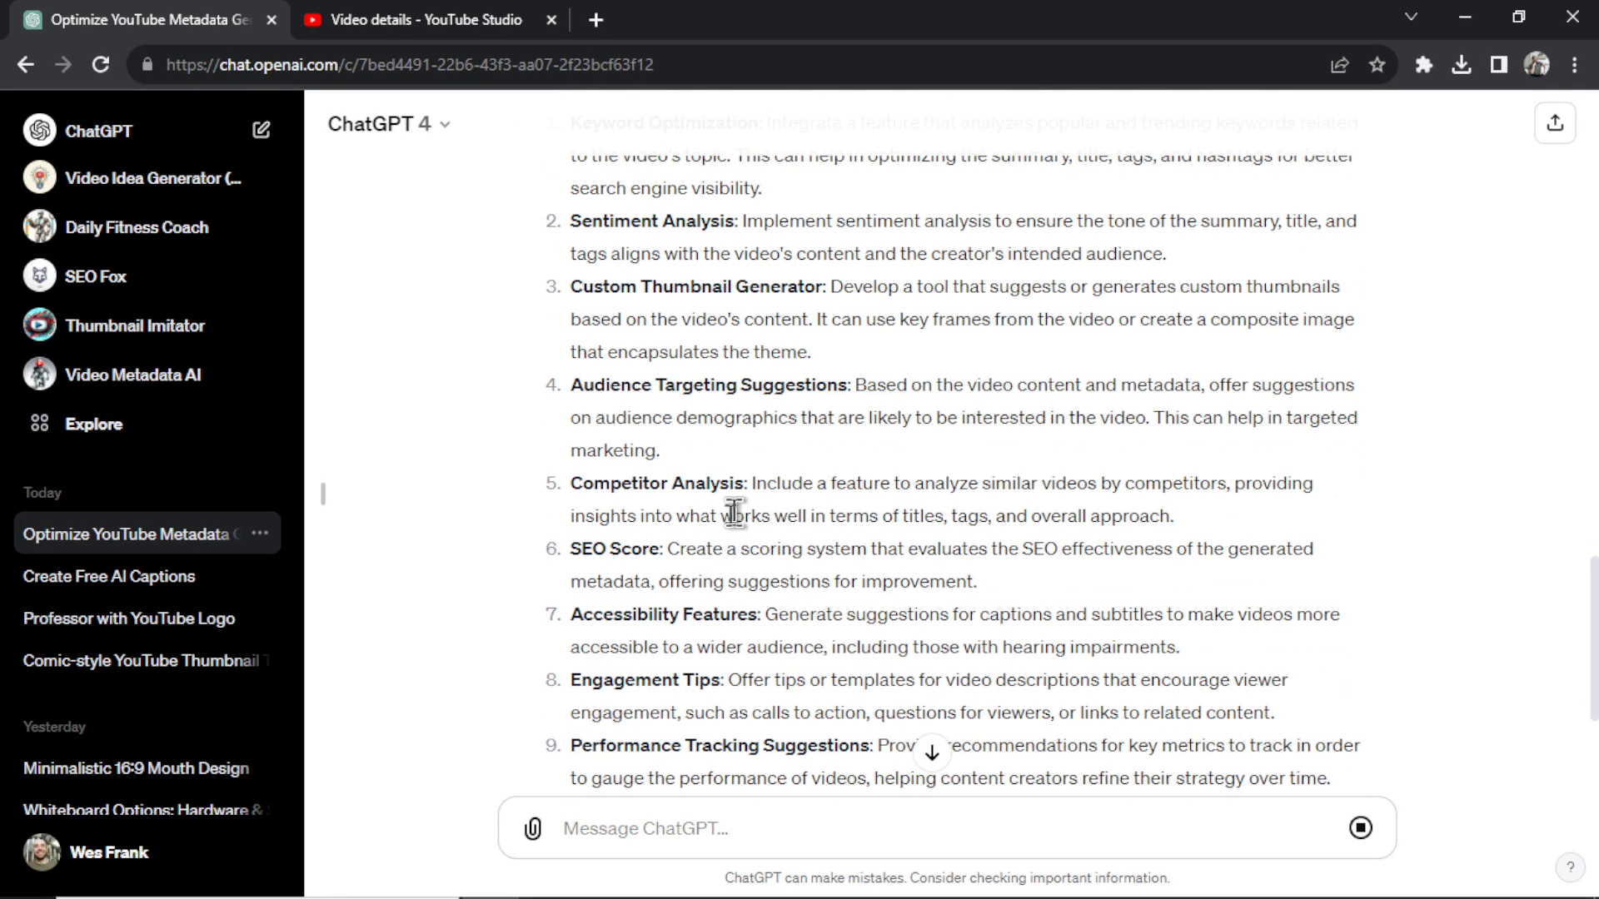
pyautogui.scroll(-2, 794, 526)
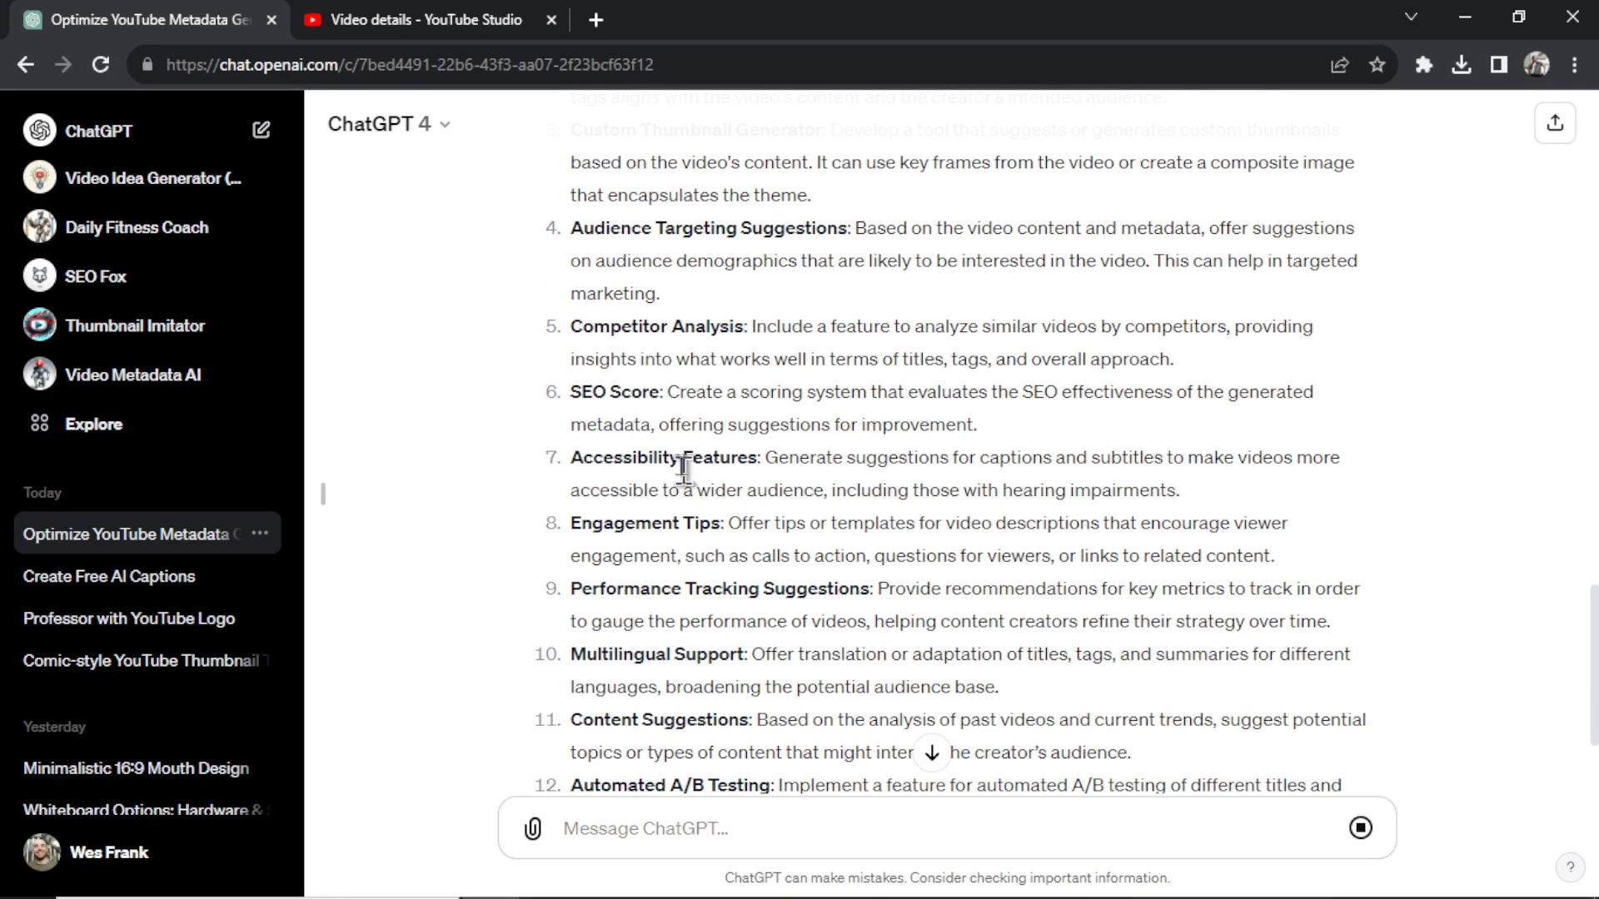
pyautogui.write('Step 4 -')
pyautogui.moveTo(977, 427); pyautogui.dragTo(580, 402)
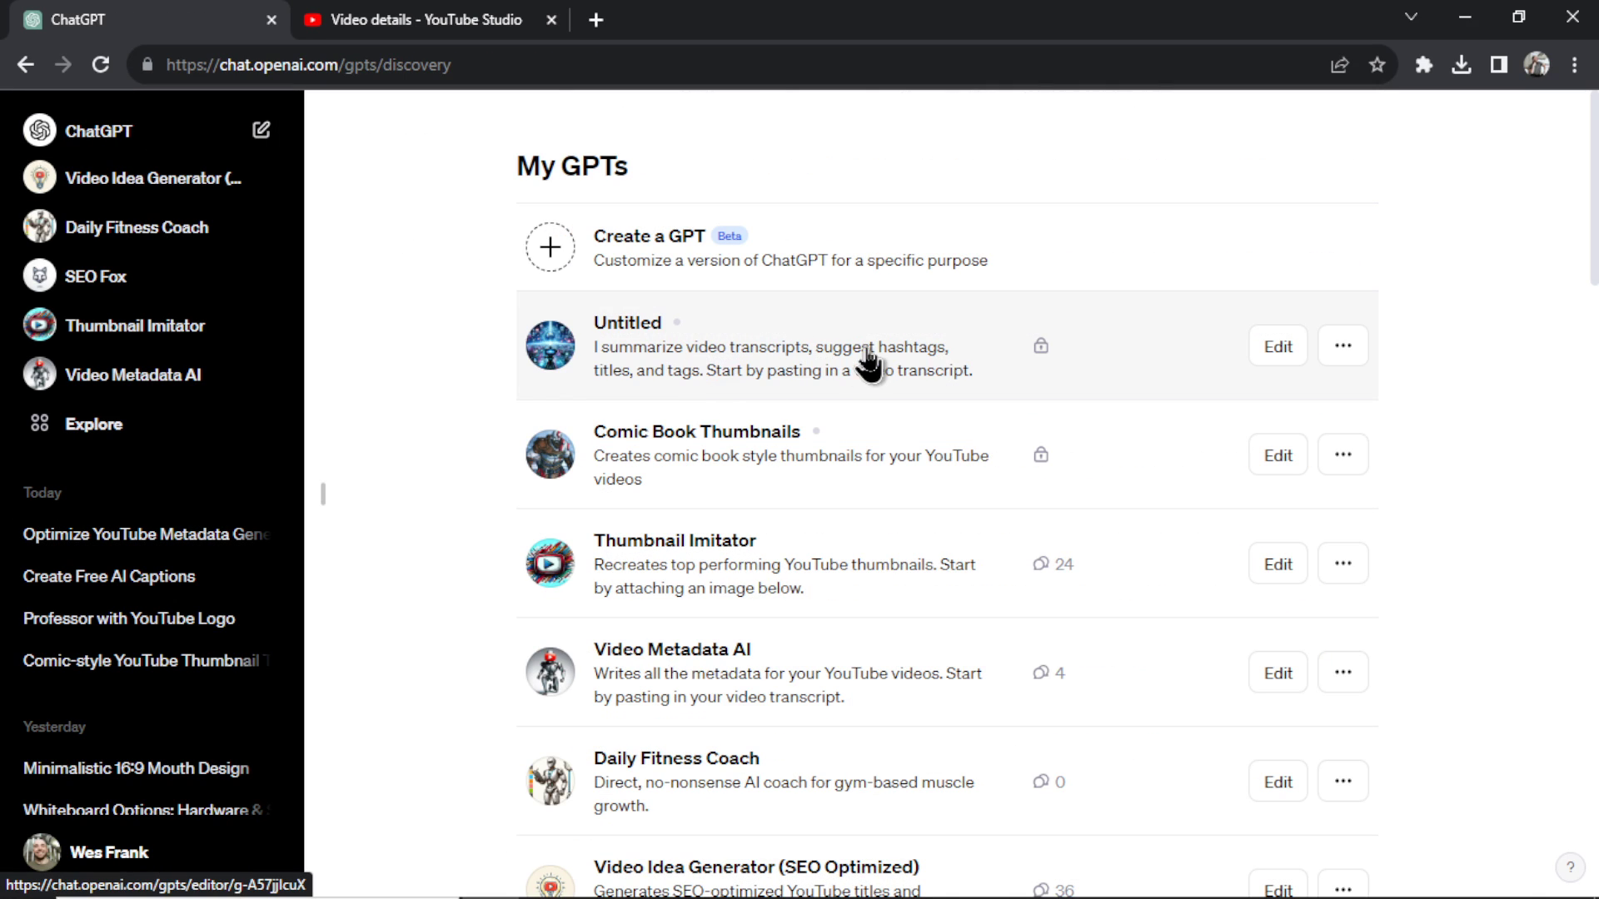
# Step: In the Untitled GPT's Configure instructions, paste the SEO Score suggestion after Step 3, labelled 'Step 4-'
pyautogui.click(870, 362)
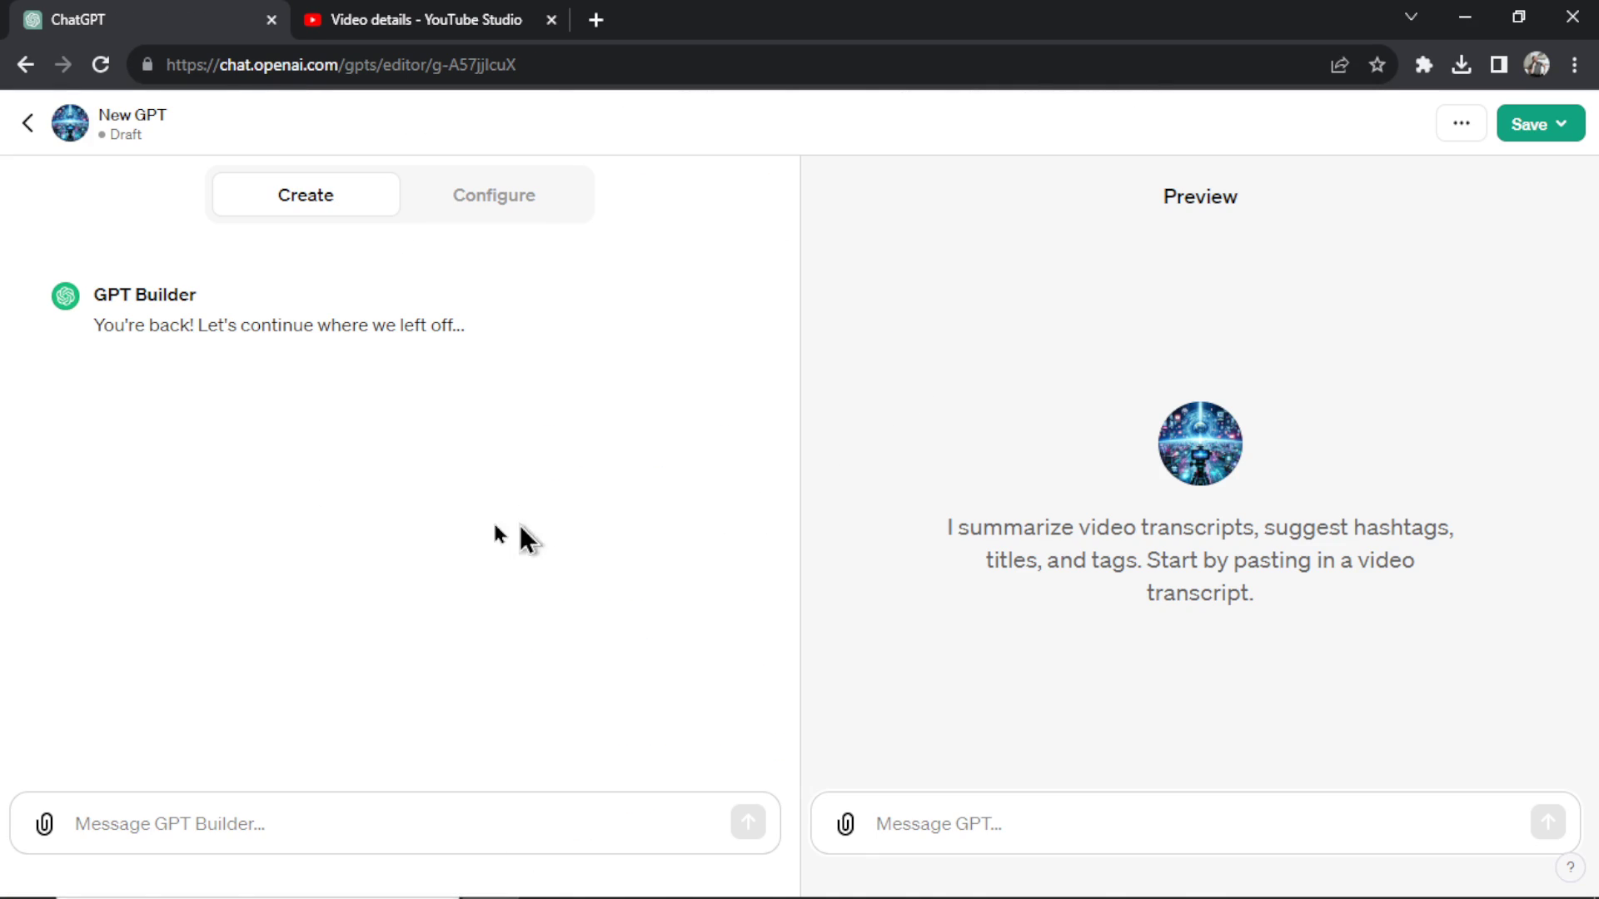
pyautogui.click(496, 205)
pyautogui.scroll(-8, 360, 449)
pyautogui.click(407, 426)
pyautogui.press('Return')
pyautogui.press('Return')
pyautogui.write('SEO Score: Create a scoring system that evaluates the SEO effectiveness of the generated metadata, offering suggestions for improvement.')
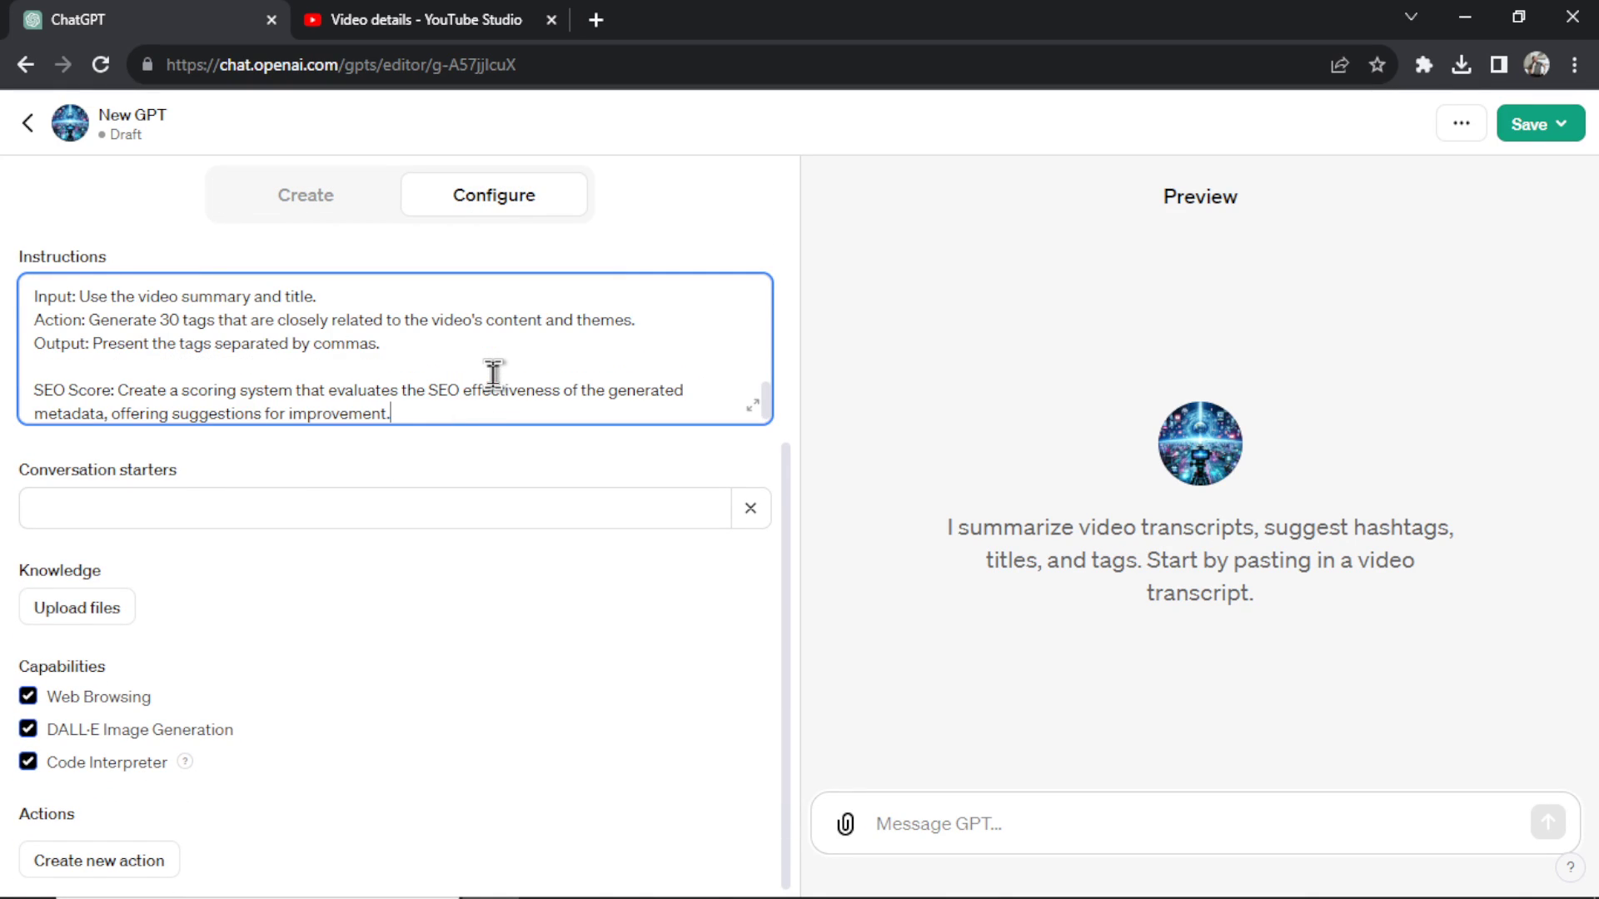
pyautogui.write('Step 4-')
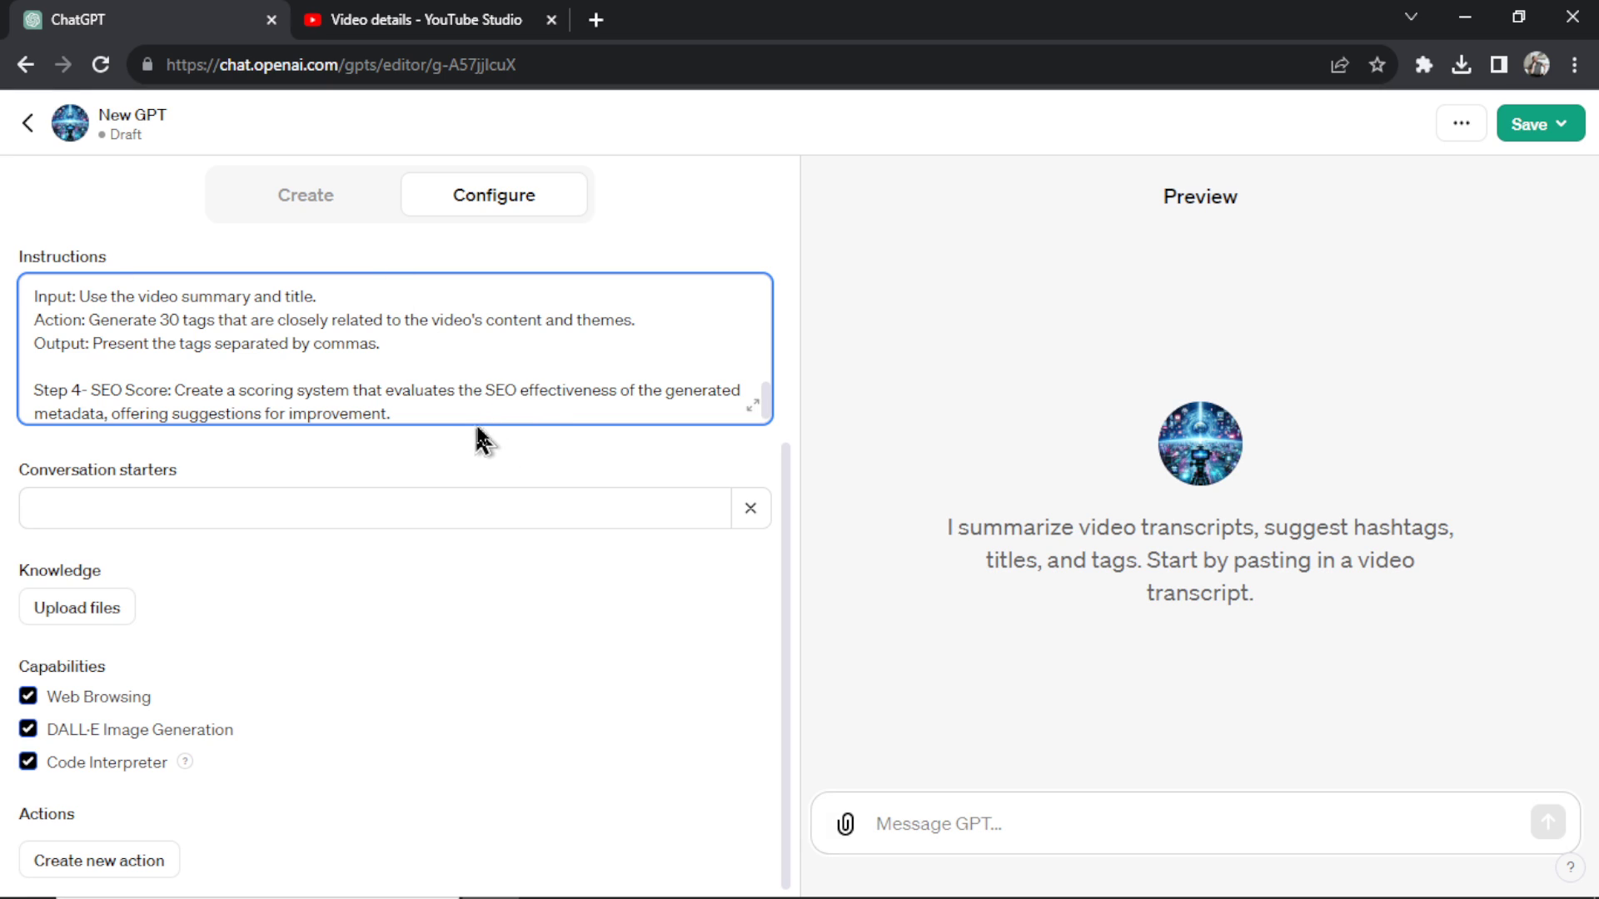
pyautogui.scroll(-1, 475, 389)
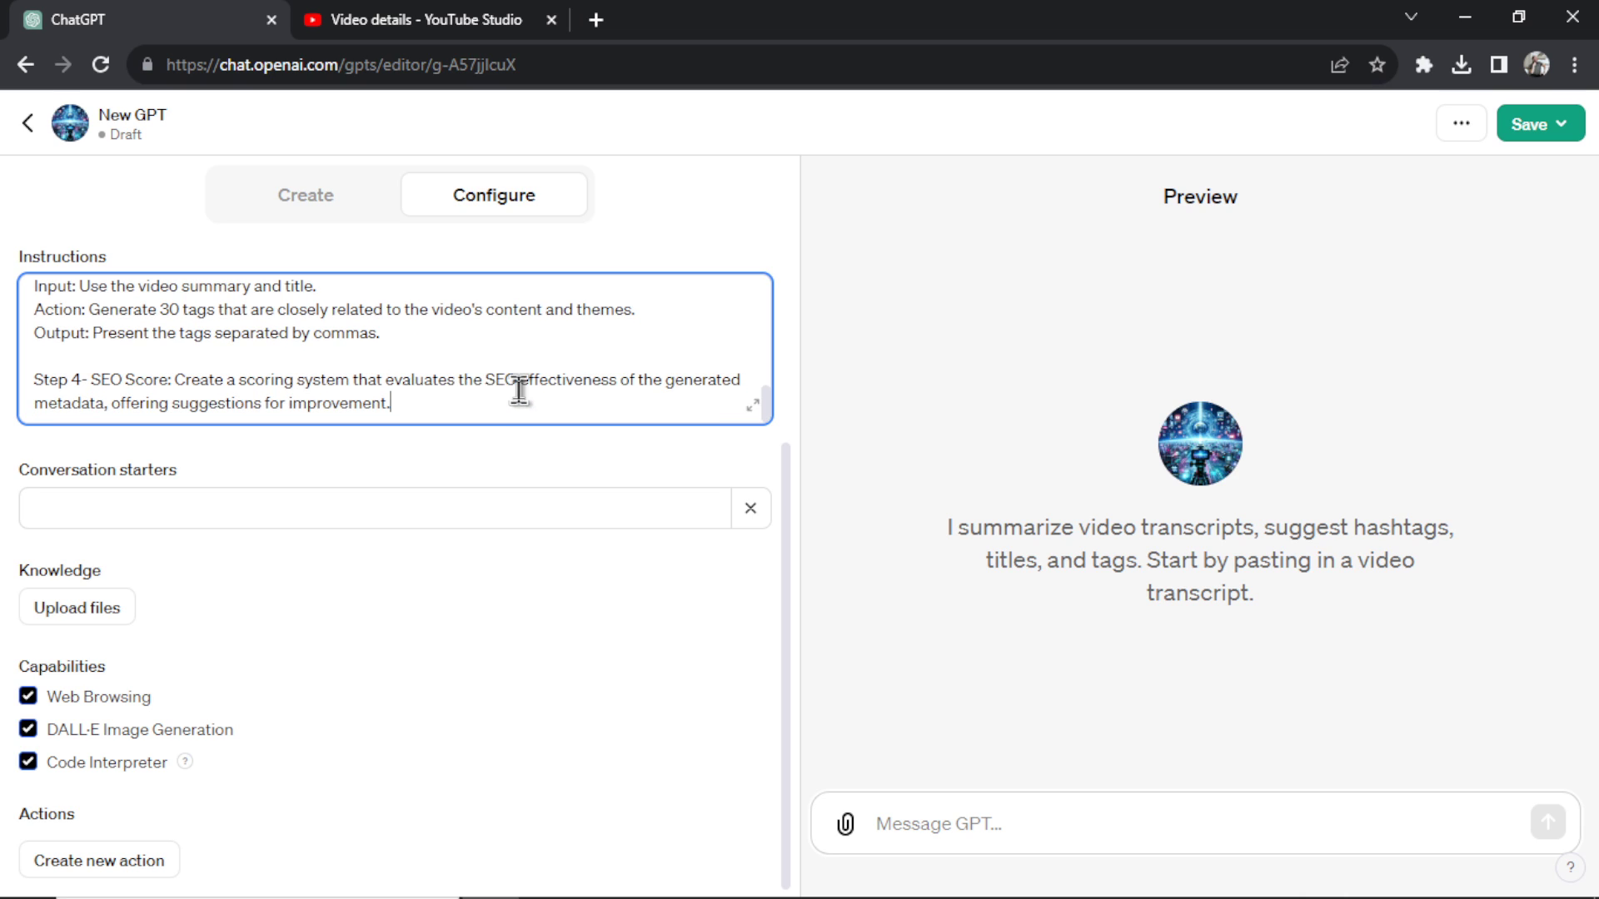
pyautogui.click(1415, 149)
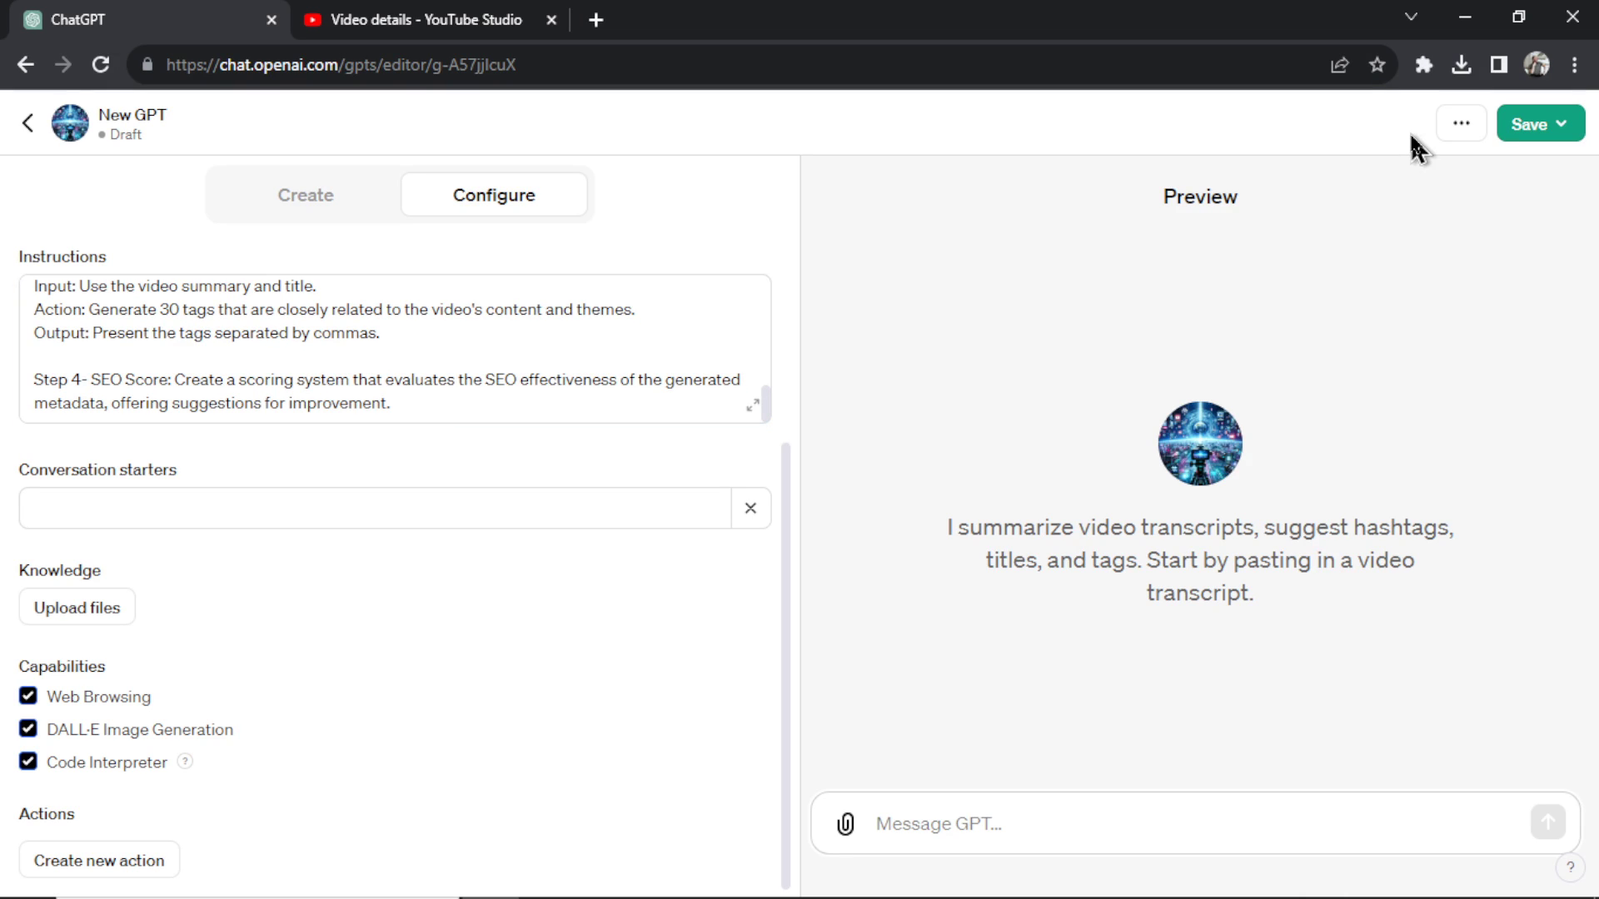